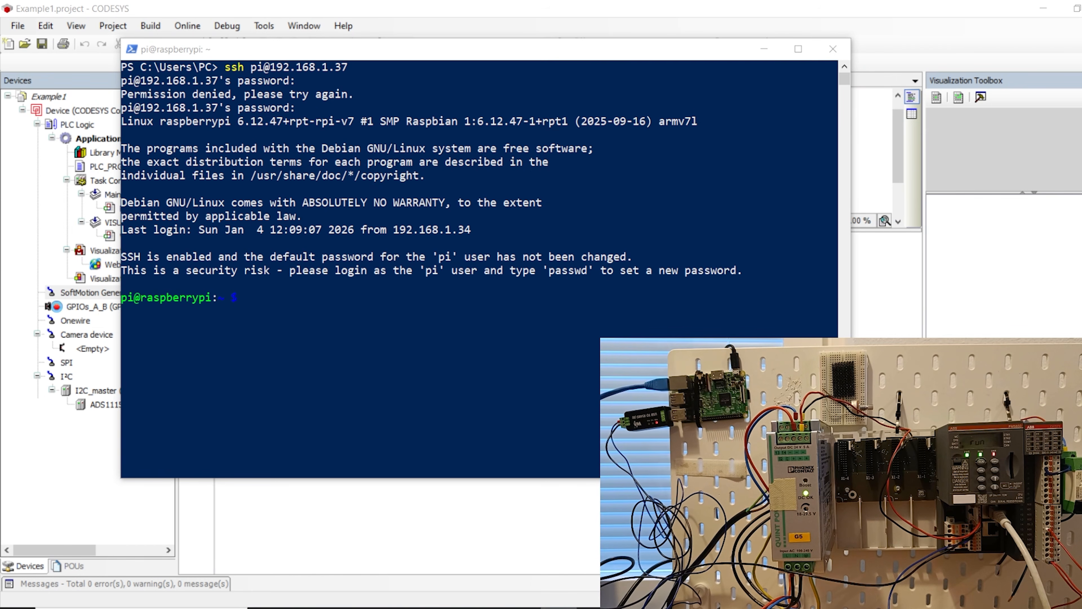
List the contents of /dev on the Raspberry Pi to look for the USB serial adapter's device name
left_click(274, 298)
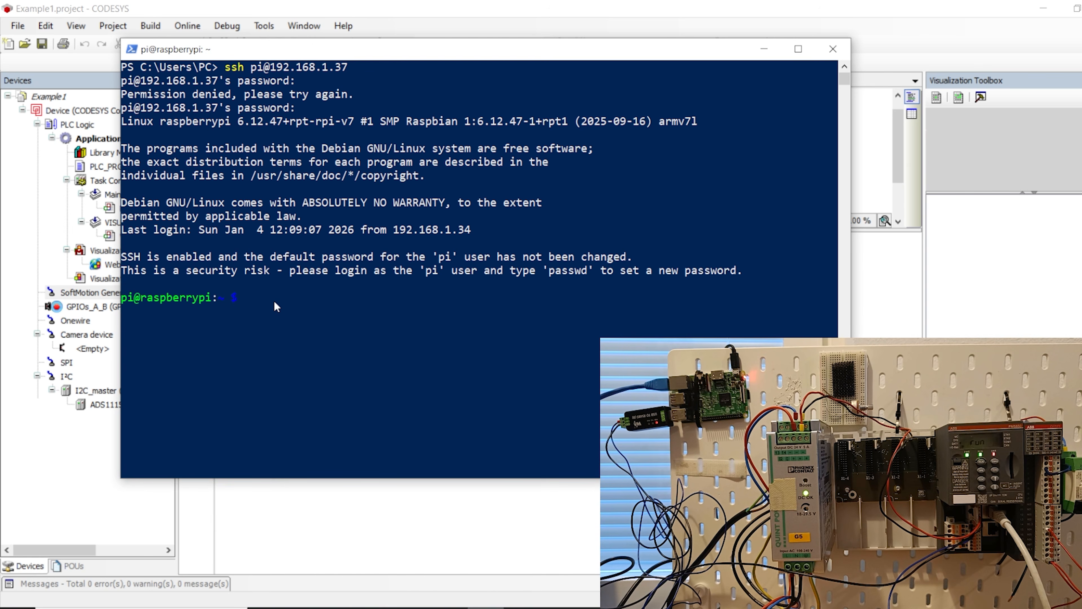
type("ls /dev")
key("Return")
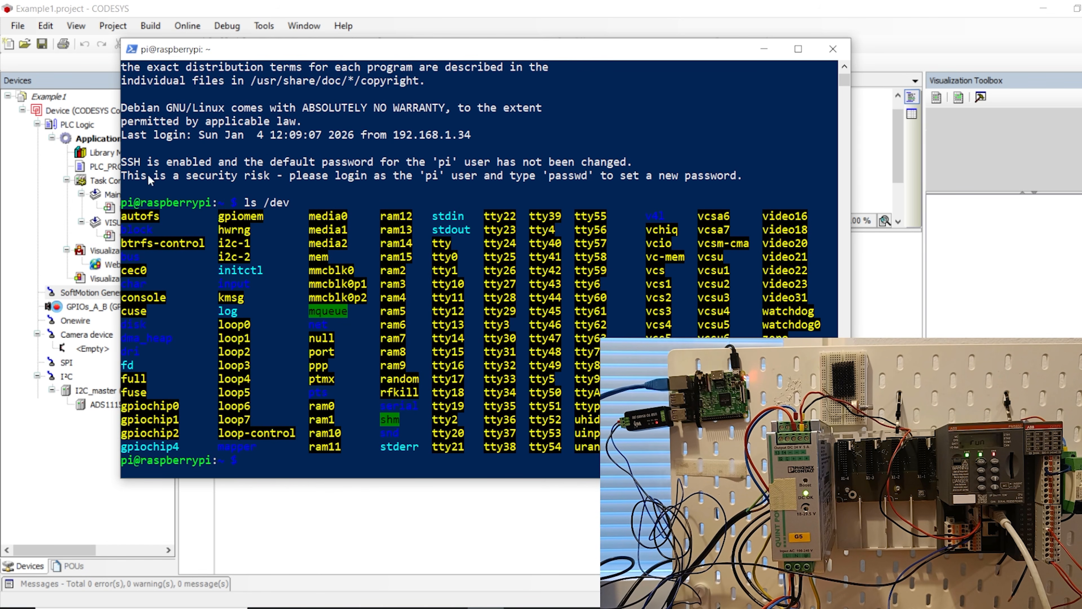
left_click_drag(225, 54, 123, 24)
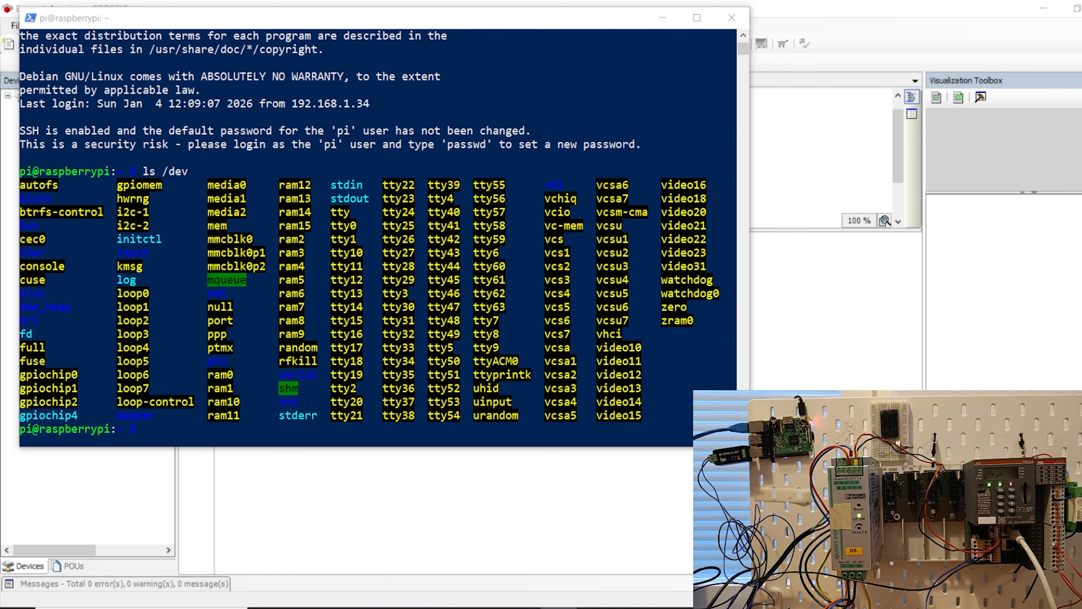
left_click(504, 369)
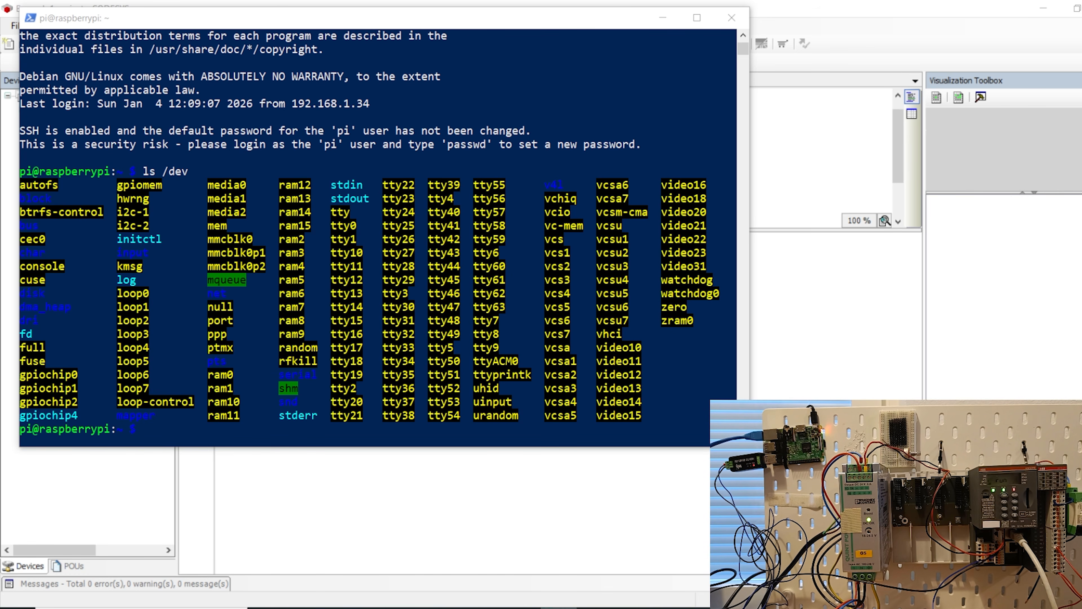
Print /etc/codesyscontrol/CODESYSControl_User.cfg in the terminal with sudo cat and examine its [SysCom] section
left_click_drag(252, 447, 195, 516)
left_click(179, 430)
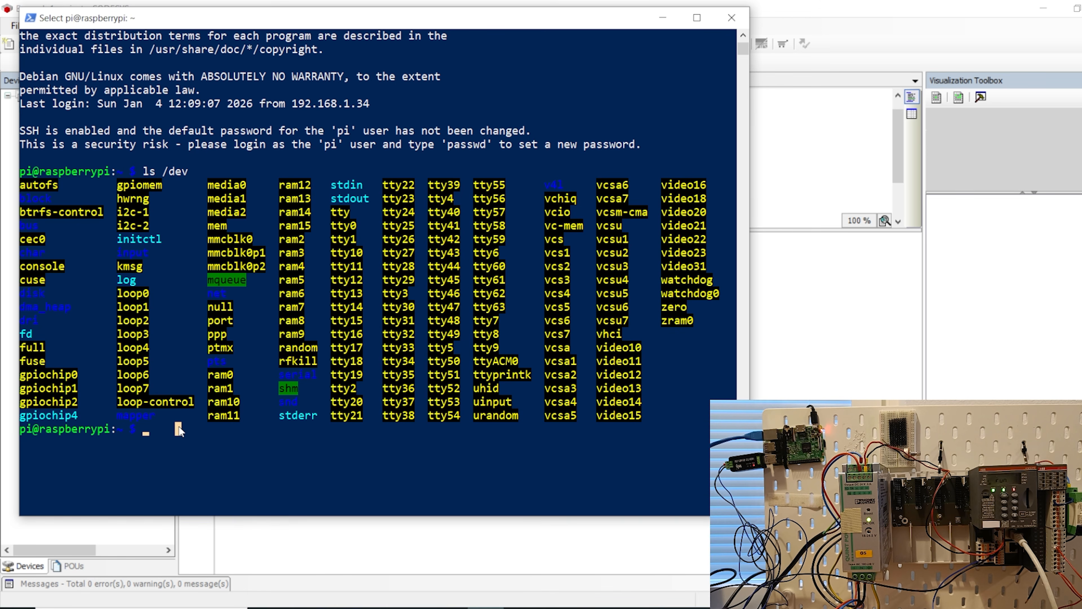
type("cat")
key("BackSpace")
key("BackSpace")
key("BackSpace")
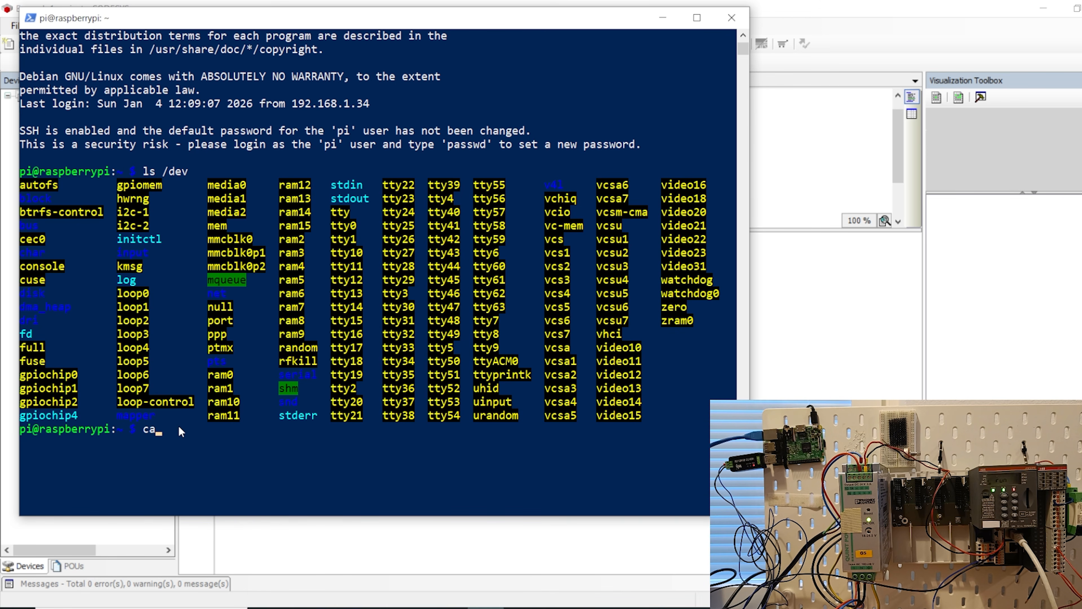
type("sudo cat /etc/codesys")
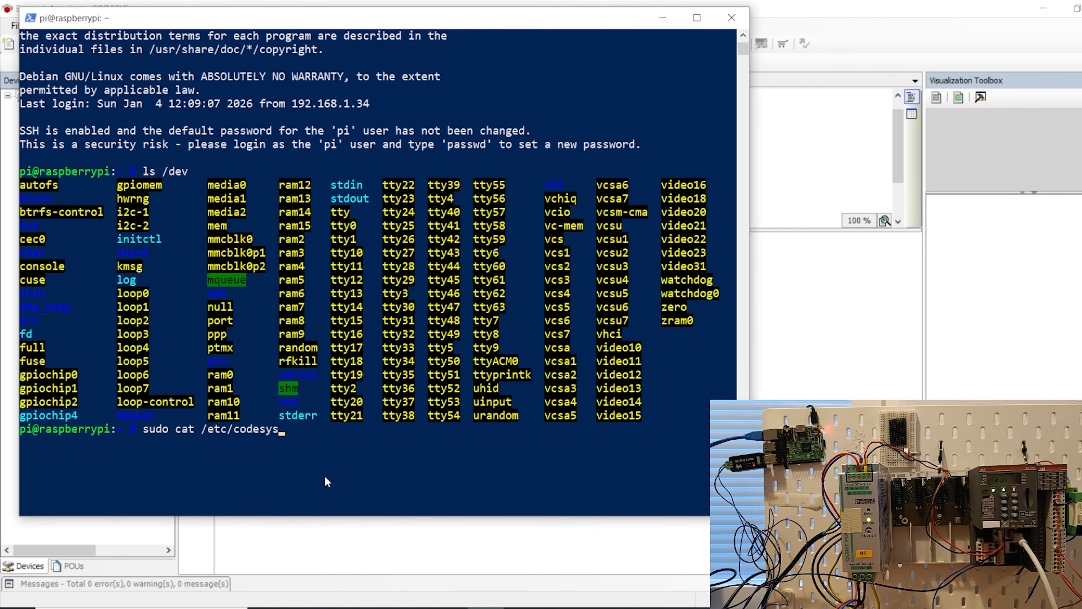
type("co")
key("Tab")
type("CODES")
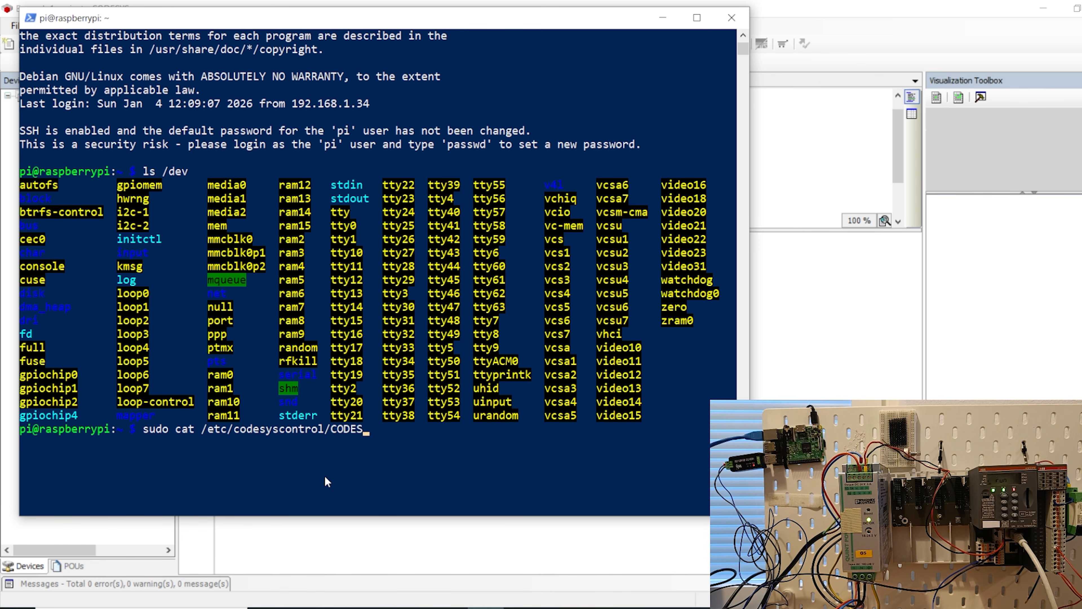
type("YScontro")
key("BackSpace")
key("BackSpace")
key("BackSpace")
key("BackSpace")
key("BackSpace")
key("BackSpace")
type("Control_User.cfg")
key("Return")
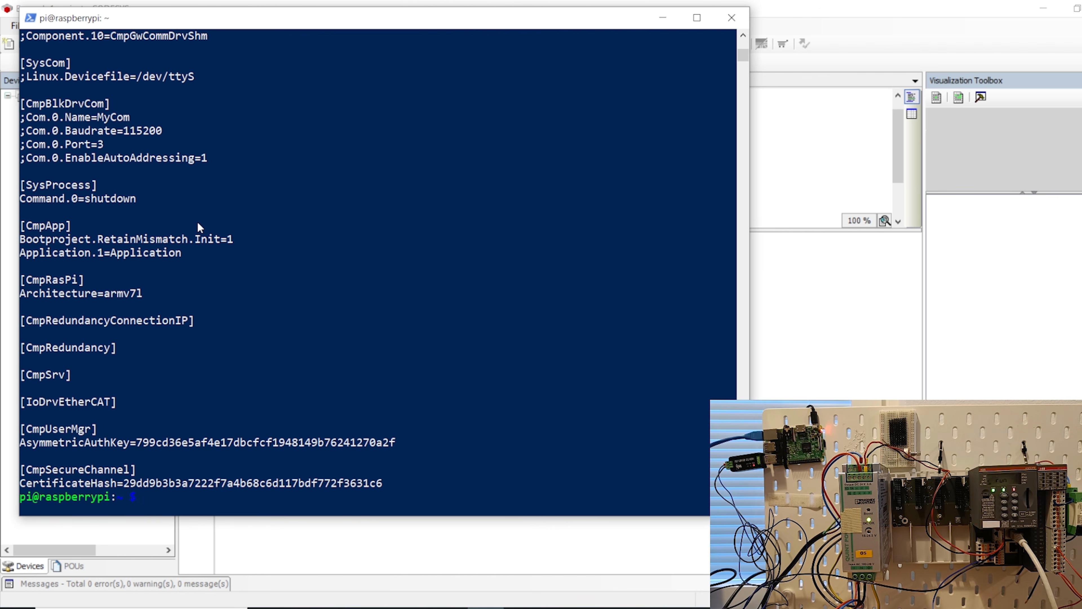
scroll(197, 223, "up", 1)
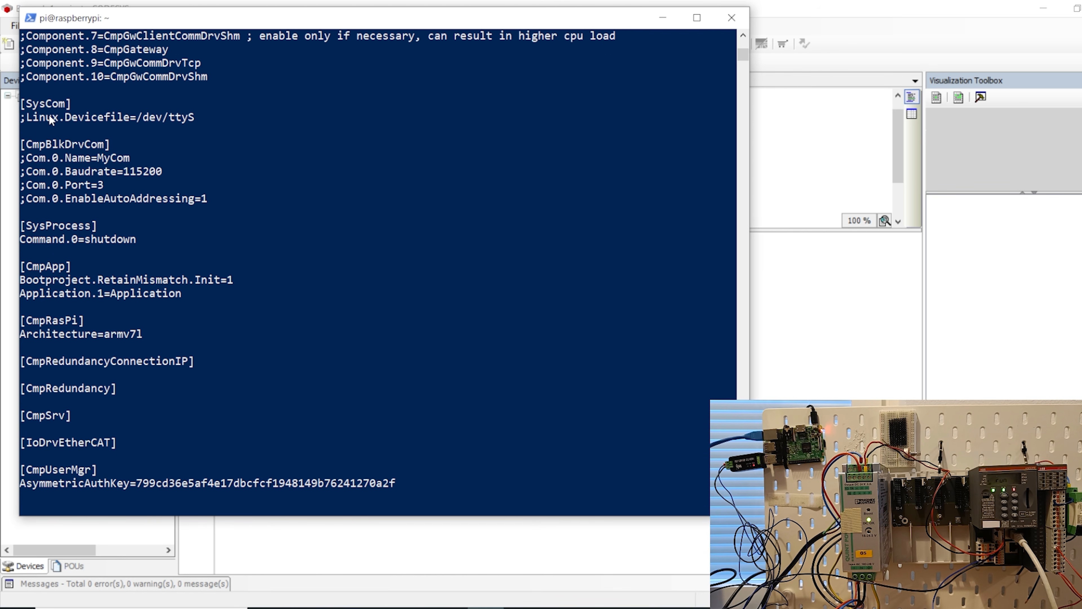
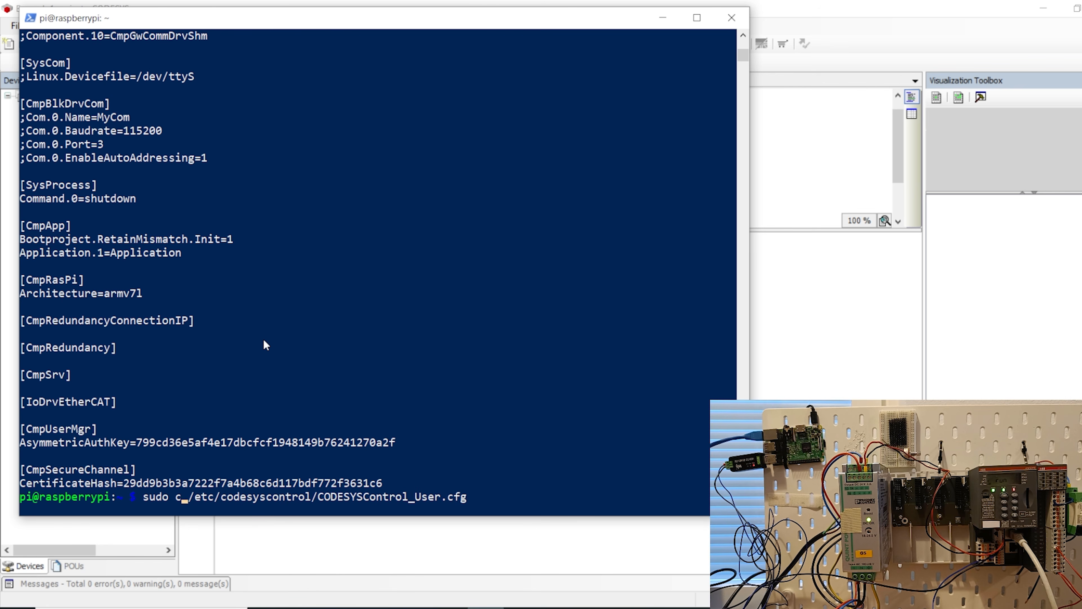
Try to open CODESYSControl_User.cfg for editing with sudo by replacing cat in the previous command with an editor name
key("BackSpace")
key("BackSpace")
key("BackSpace")
type("no ")
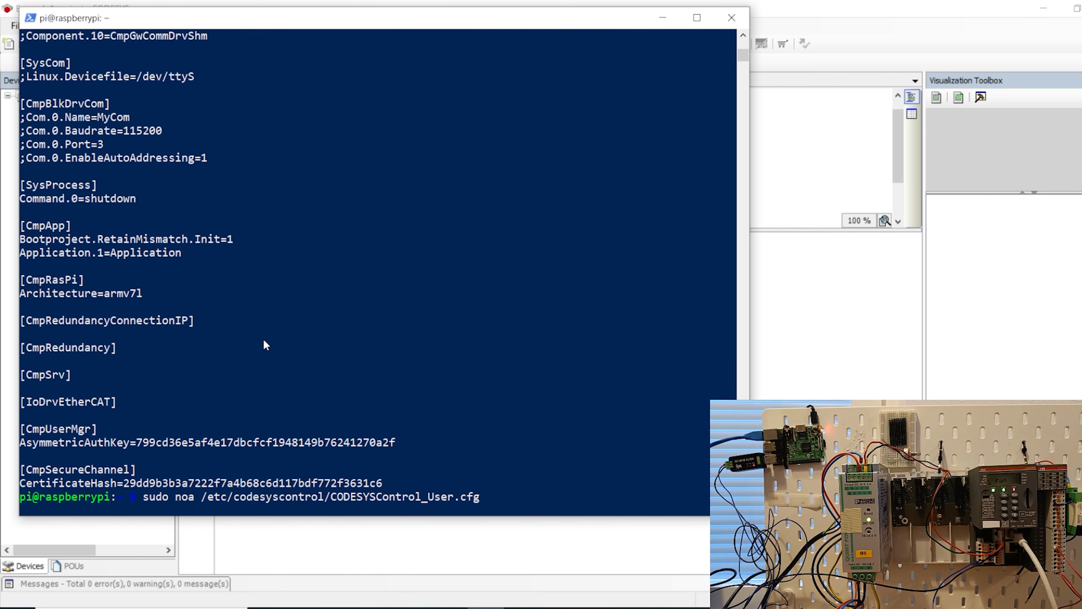
type("no")
key("Return")
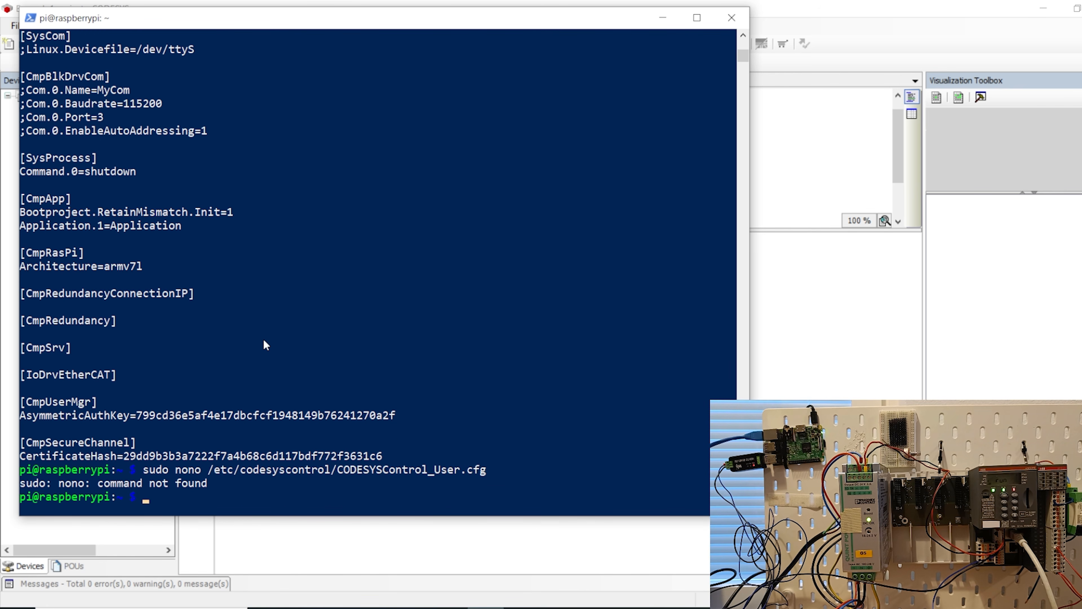
Correct the editor name in the last command to nano and open /etc/codesyscontrol/CODESYSControl_User.cfg with sudo
key("Up")
key("Left")
key("Left")
key("Left")
key("Left")
key("Left")
key("Left")
key("Left")
key("Left")
key("Left")
key("Left")
key("Left")
key("Left")
key("Left")
key("Left")
key("Left")
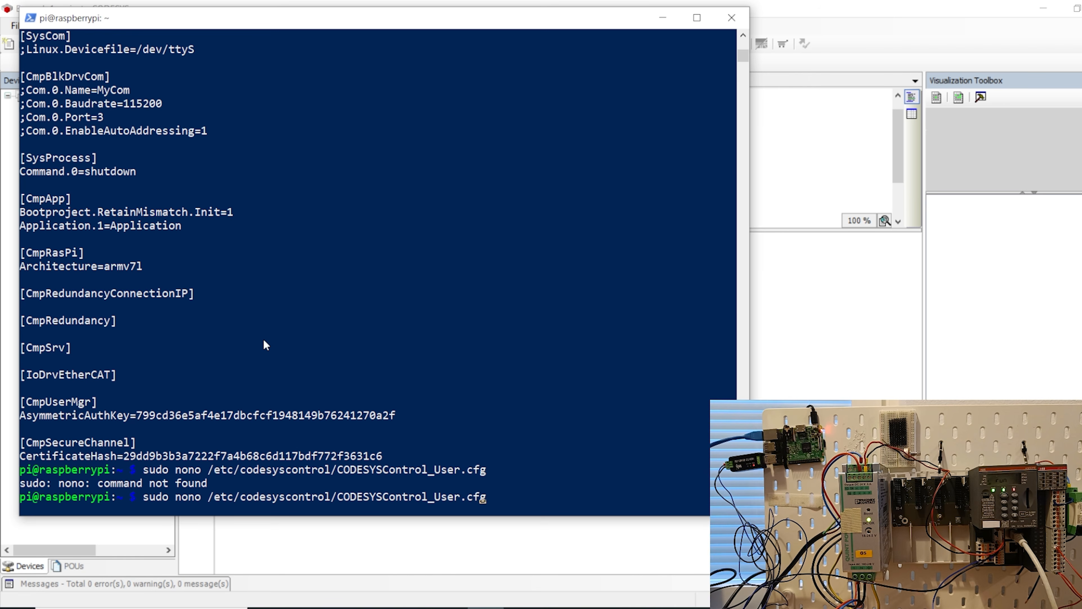
key("Left")
key("Left")
key("Left")
key("Left")
key("Left")
key("Left")
key("Left")
key("Left")
key("Left")
key("Left")
key("Left")
key("Left")
key("Left")
key("Left")
key("Left")
key("Left")
key("Left")
key("Left")
key("Left")
key("Left")
key("Right")
key("Delete")
type("a")
key("Return")
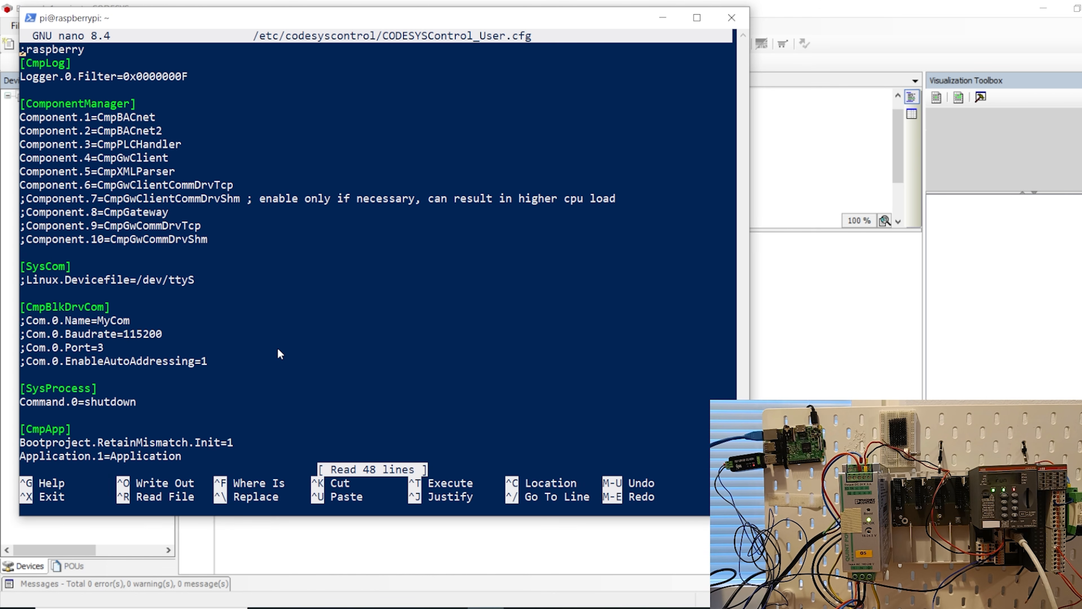
Place the text cursor at the end of the ;Linux.Devicefile=/dev/ttyS line in the [SysCom] section
key("Down")
key("Down")
key("Down")
key("Down")
key("Down")
key("Down")
key("Down")
key("Down")
key("Down")
key("Down")
key("Down")
key("Down")
key("Down")
key("Down")
key("Down")
key("Down")
key("Down")
key("Down")
key("Up")
key("Right")
key("Right")
key("Right")
key("Right")
key("Right")
key("Right")
key("Right")
key("Right")
key("Right")
key("Right")
key("Right")
key("Right")
key("Right")
key("Right")
key("Right")
key("Right")
key("Right")
key("Right")
key("Right")
key("Right")
key("Right")
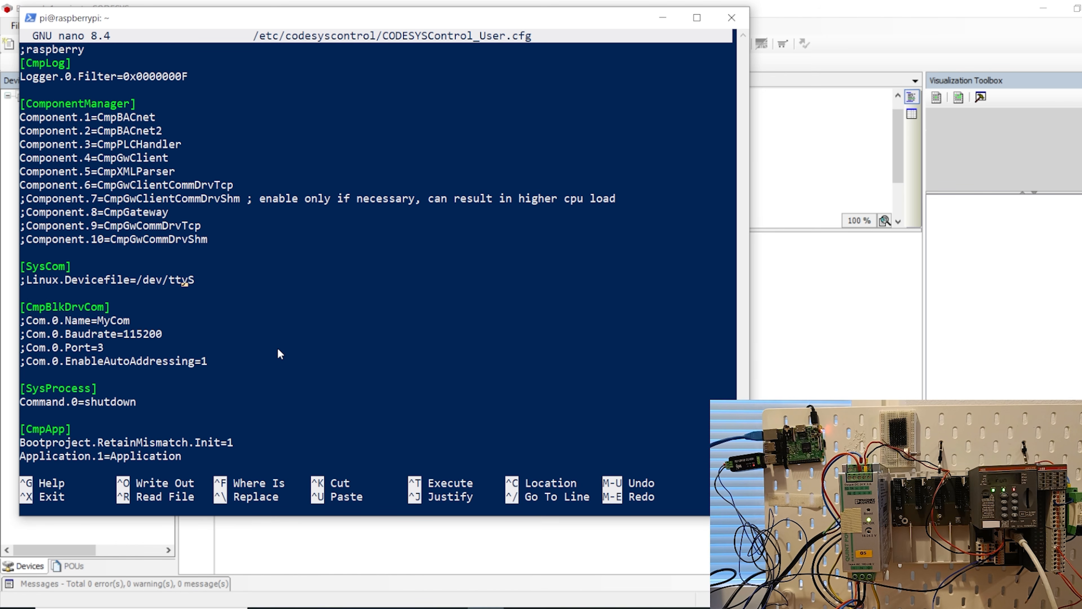
key("Right")
key("Return")
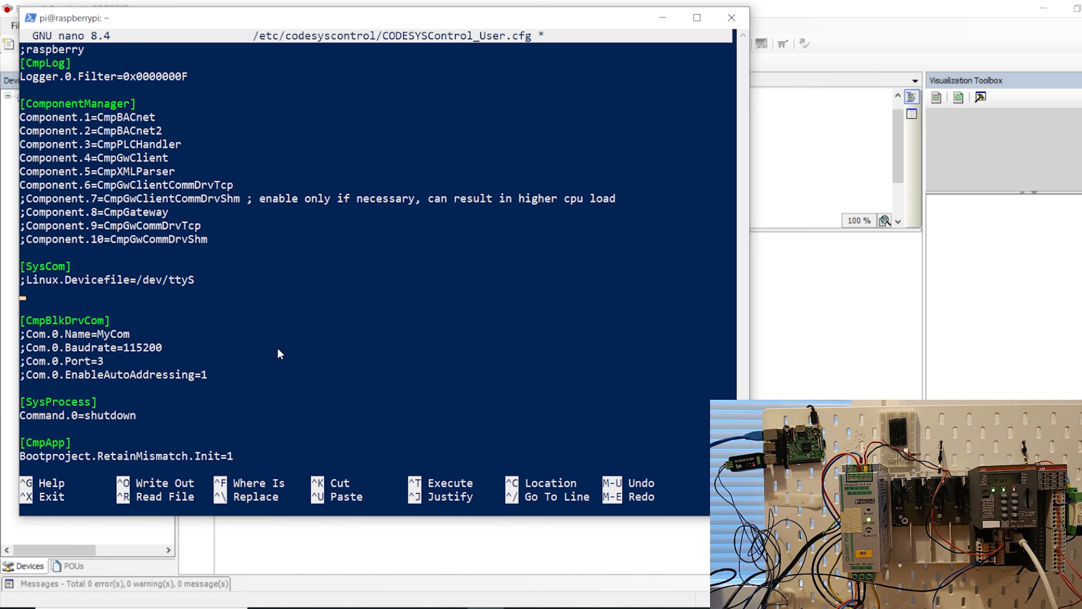
key("BackSpace")
type("Linux")
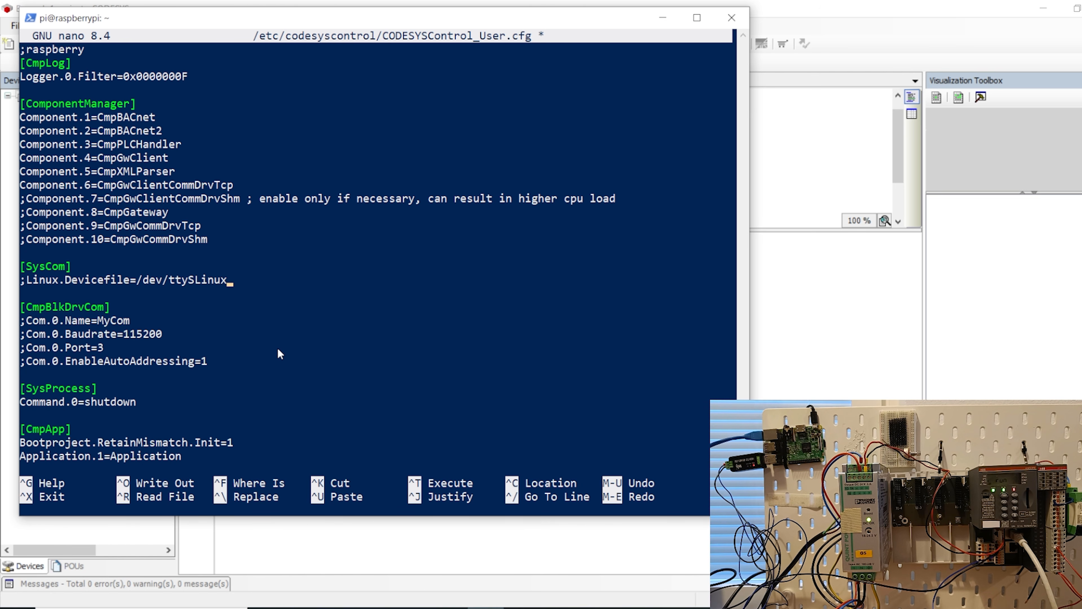
key("Down")
key("Up")
key("Return")
type("Li")
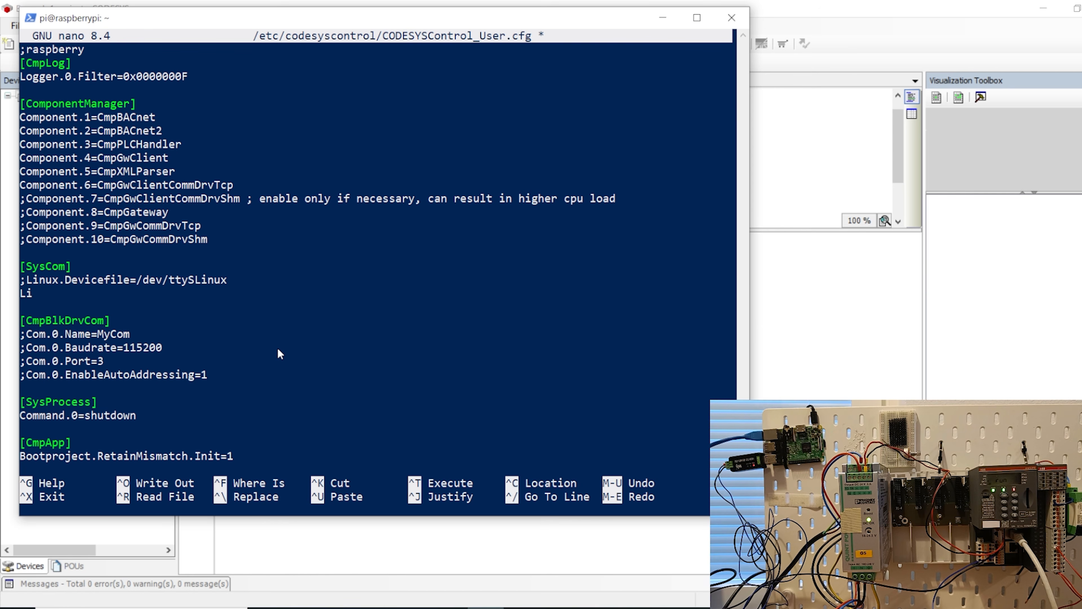
key("BackSpace")
key("BackSpace")
key("BackSpace")
key("BackSpace")
key("BackSpace")
key("BackSpace")
key("BackSpace")
key("BackSpace")
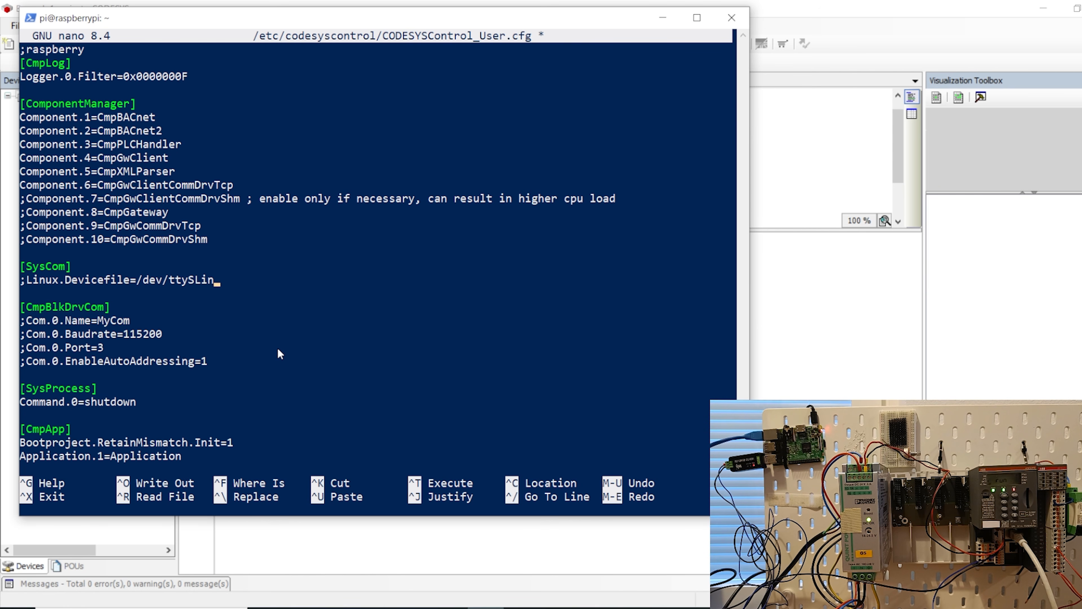
Add the line Linux.Devicefile.1=/dev/ttyACM0 below the commented Linux.Devicefile entry in [SysCom]
key("Return")
type("Linuc")
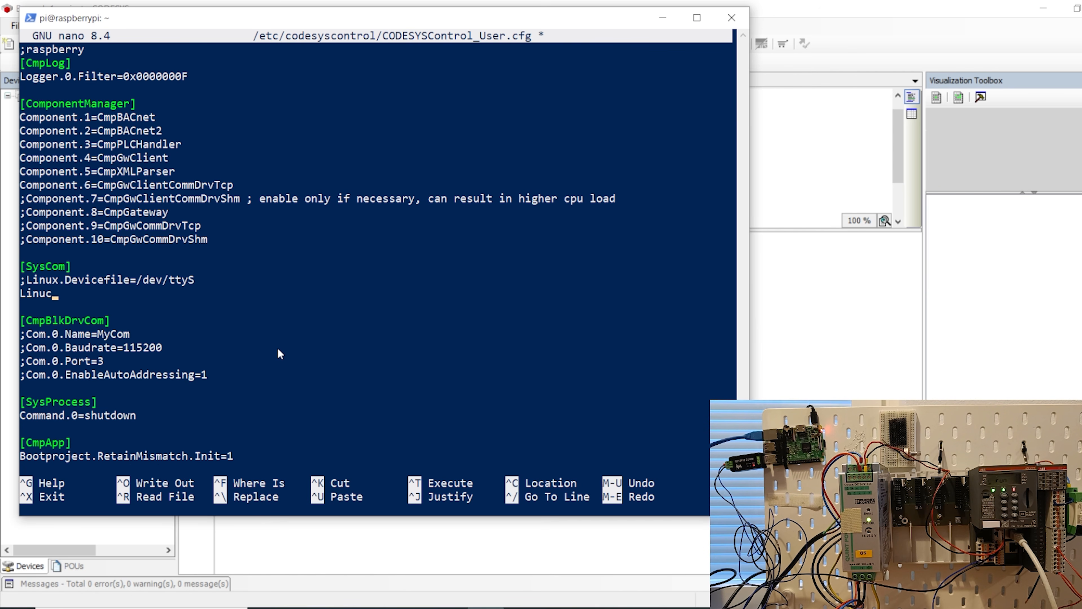
key("BackSpace")
type("x.Devicefile.1=/")
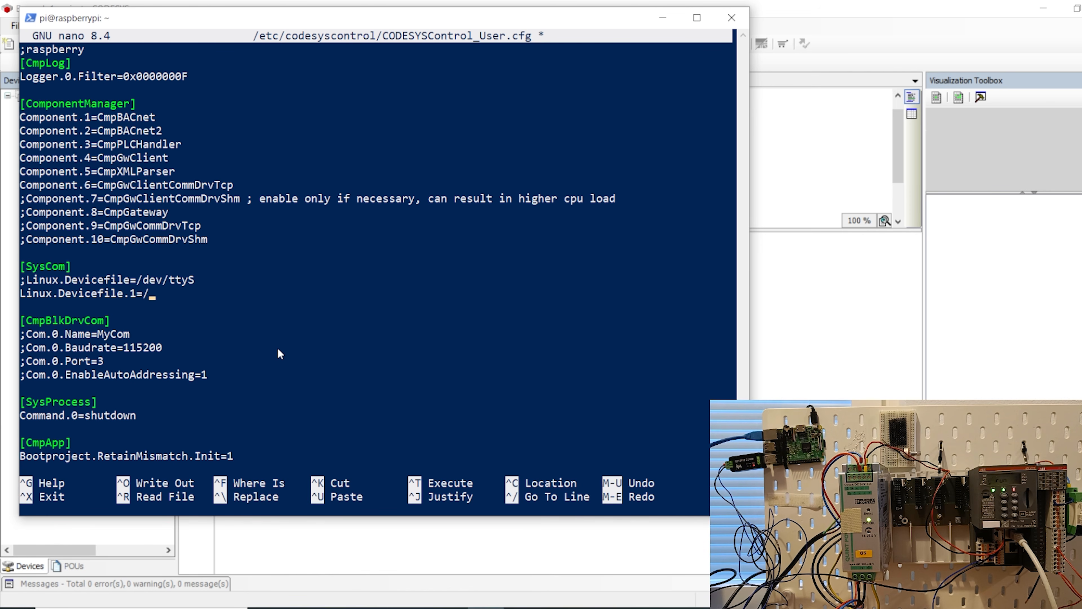
type("dev/ttyACM0")
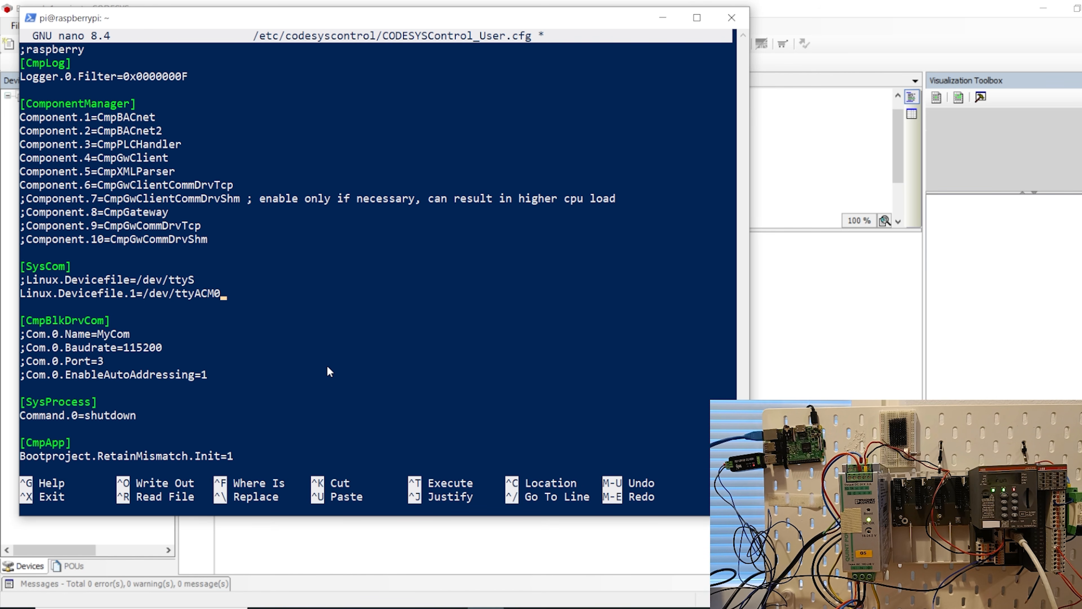
Try index 2 for the Linux.Devicefile.1=/dev/ttyACM0 entry and restore it to 1
key("Left")
key("Left")
key("Left")
key("Left")
key("Left")
key("Left")
key("Left")
key("Left")
key("Left")
key("Left")
key("Left")
key("Left")
key("Left")
key("BackSpace")
type("2")
key("BackSpace")
type("1")
key("Right")
key("Right")
key("Right")
key("Right")
key("Right")
key("Right")
key("Right")
key("Right")
key("Right")
key("Right")
key("Right")
key("Right")
key("Right")
Start a Linux.Devicefile.2 entry on a new line below the ttyACM0 line and remove it again
key("Return")
type("L")
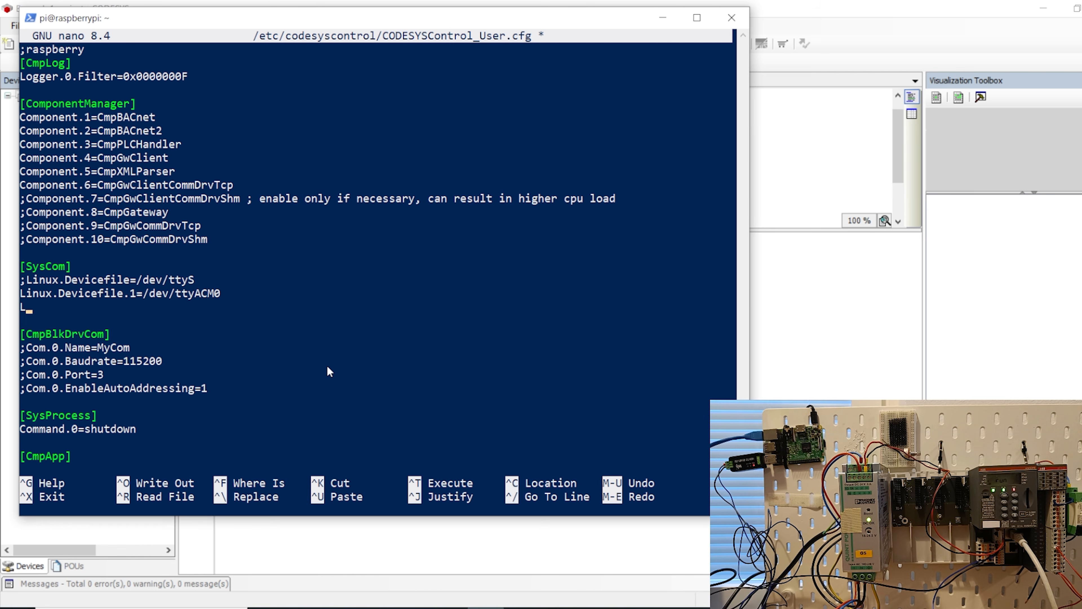
type("inux.Devicefile.2")
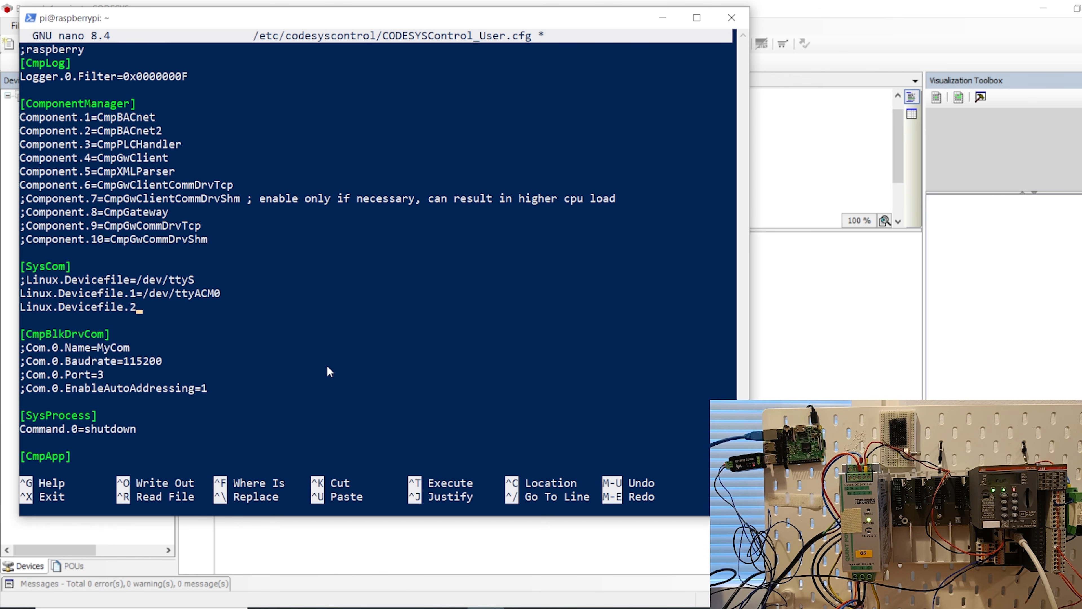
key("BackSpace")
key("BackSpace")
key("BackSpace")
key("BackSpace")
key("BackSpace")
key("BackSpace")
key("BackSpace")
key("BackSpace")
key("BackSpace")
key("BackSpace")
key("BackSpace")
key("BackSpace")
key("BackSpace")
key("BackSpace")
key("BackSpace")
key("BackSpace")
key("BackSpace")
key("BackSpace")
key("BackSpace")
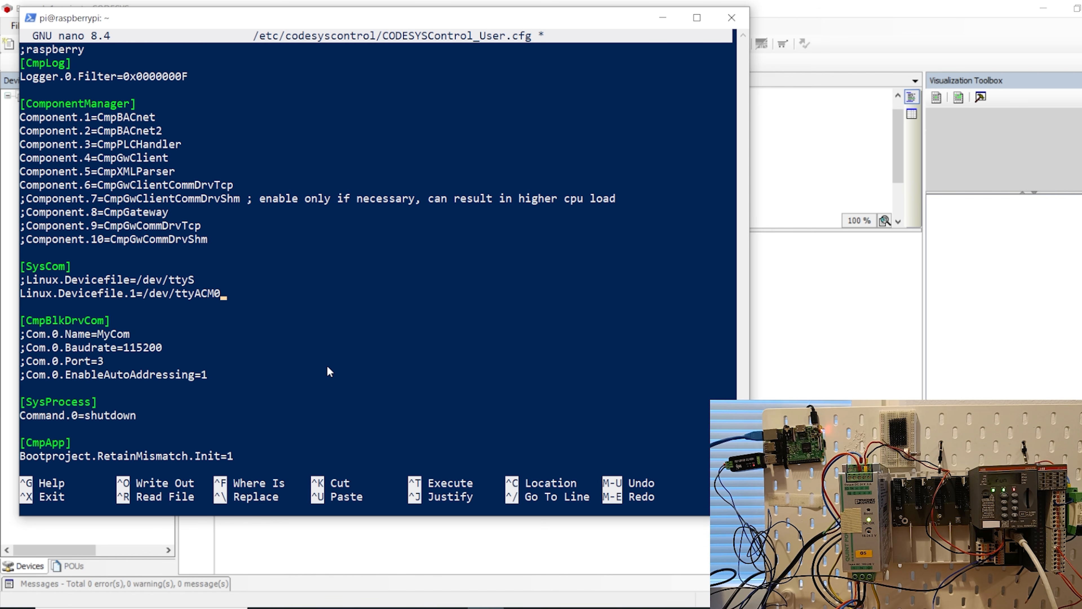
Save CODESYSControl_User.cfg while exiting nano and restart the Raspberry Pi with sudo reboot
key("ctrl+x")
key("y")
key("Return")
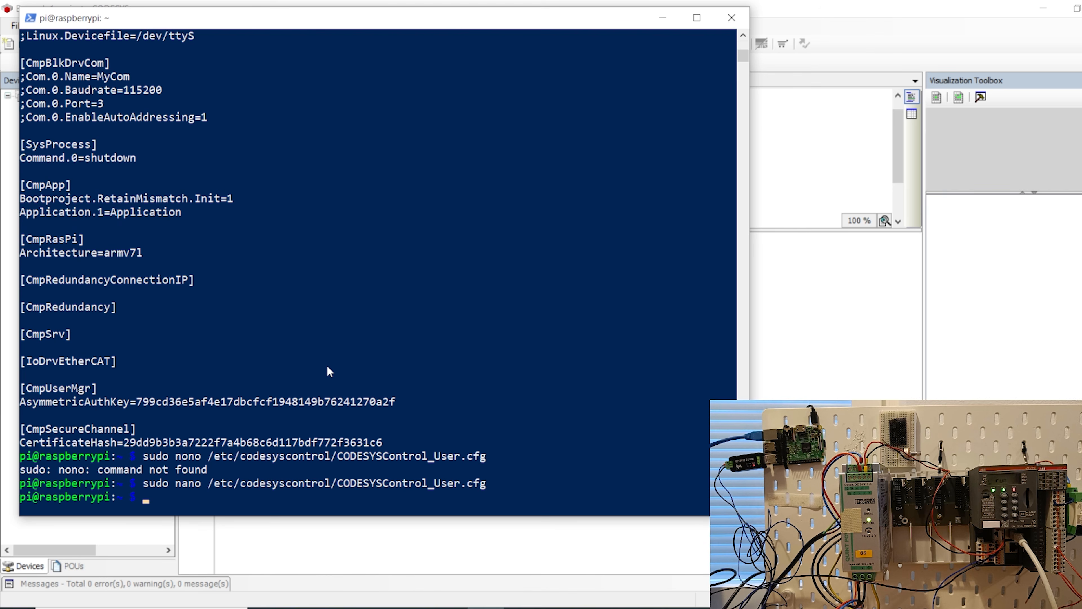
type("sudo reboot")
key("Return")
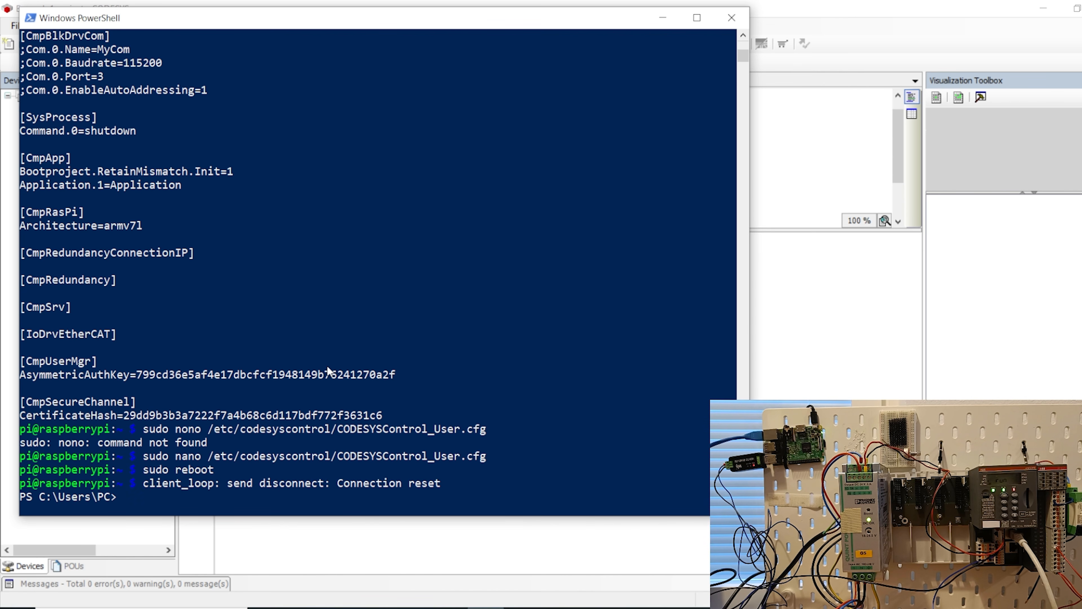
Switch to CODESYS and append a Modbus COM device from the Modbus Serial Port category to the Raspberry Pi device
left_click(793, 370)
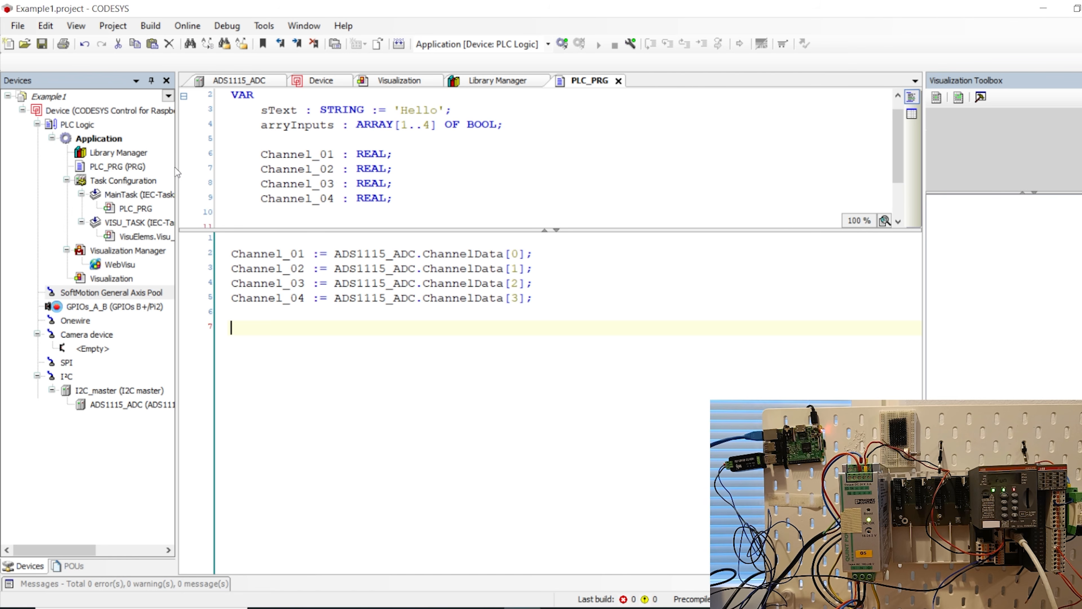
left_click_drag(177, 170, 207, 171)
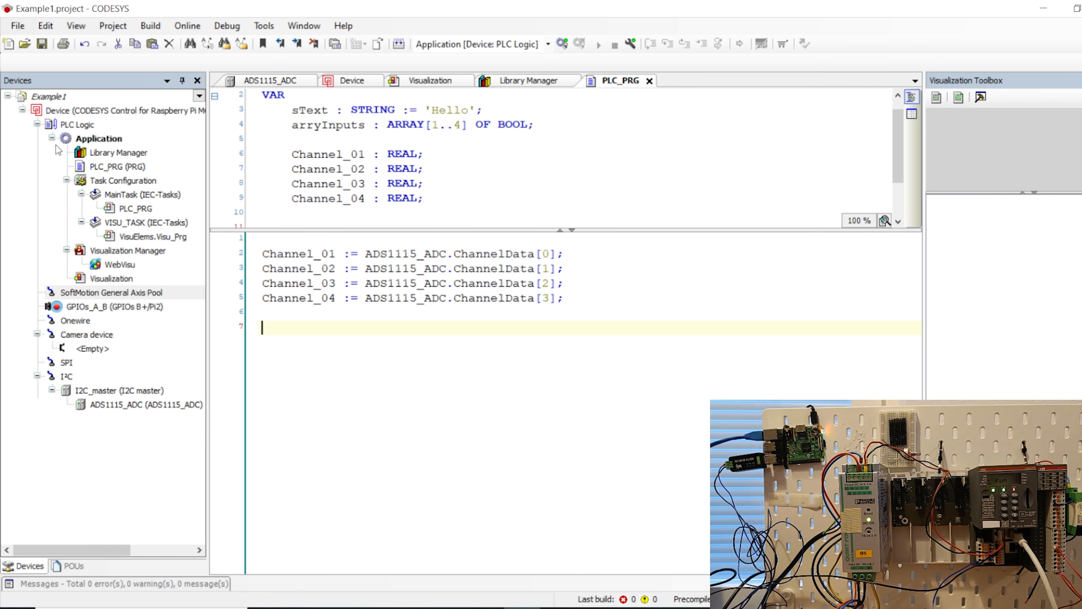
left_click(75, 114)
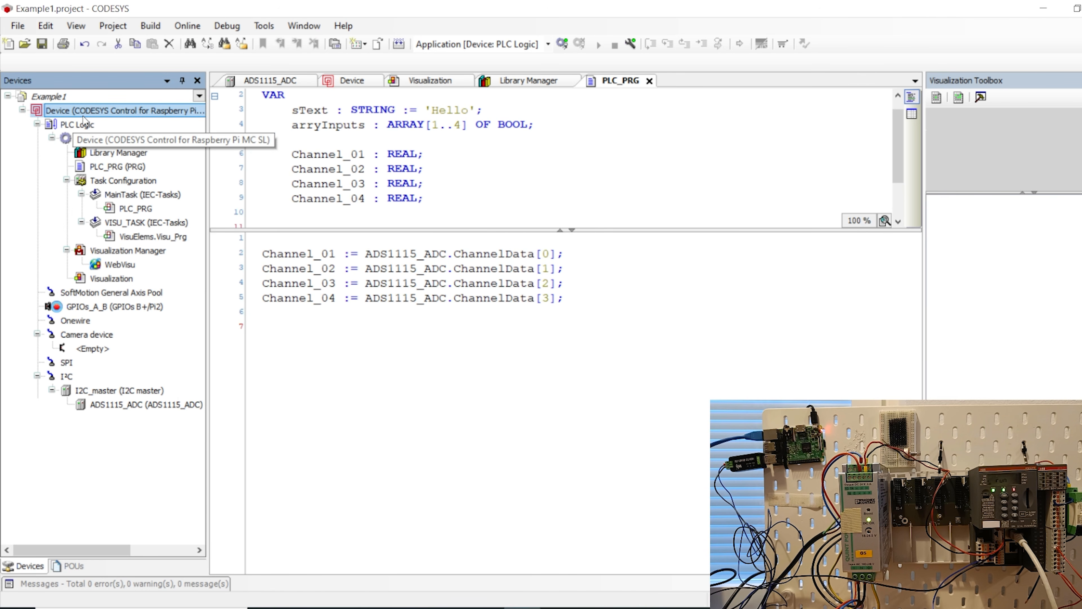
right_click(83, 114)
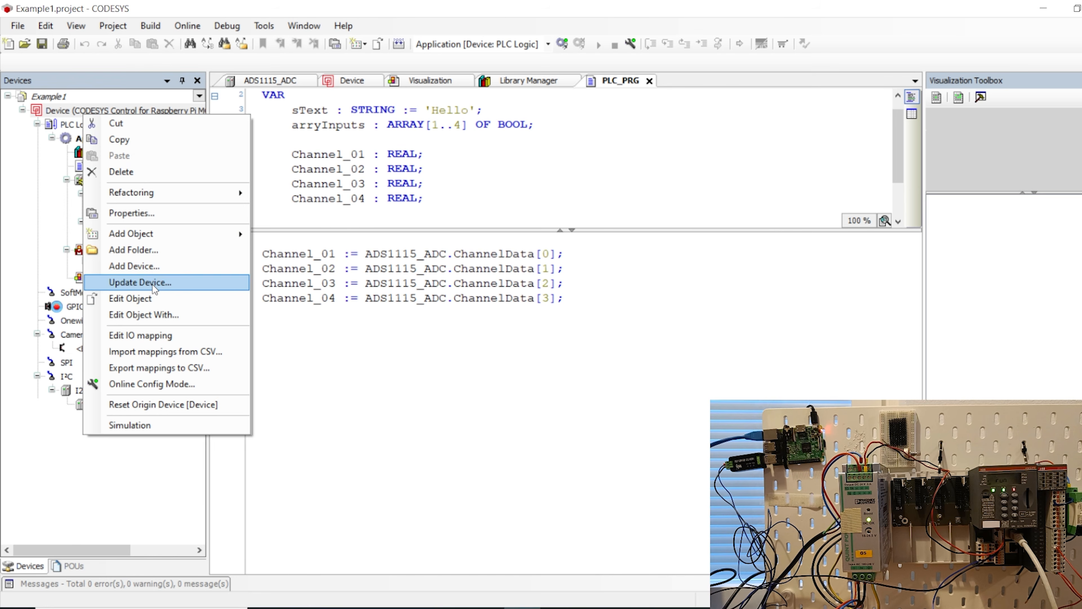
left_click(134, 266)
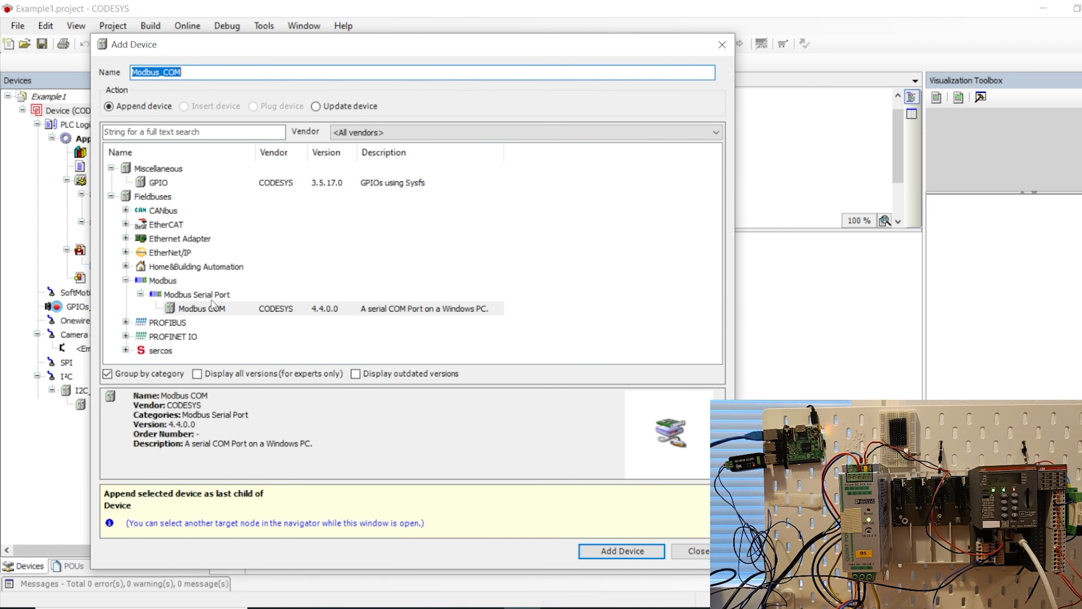
left_click(125, 281)
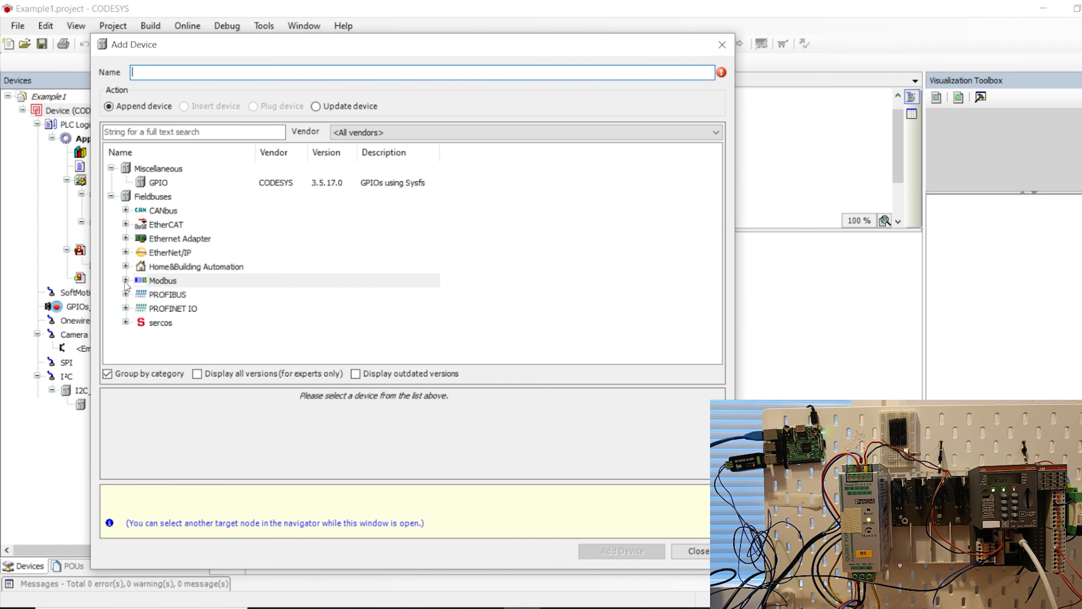
left_click(111, 197)
left_click(111, 168)
left_click(111, 182)
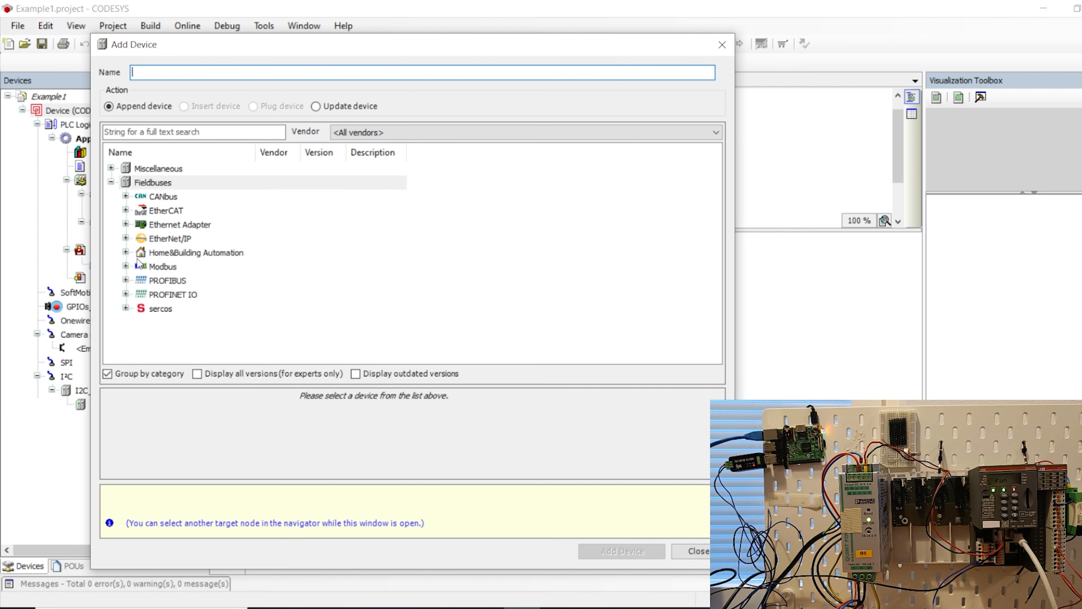
left_click(125, 266)
left_click(190, 281)
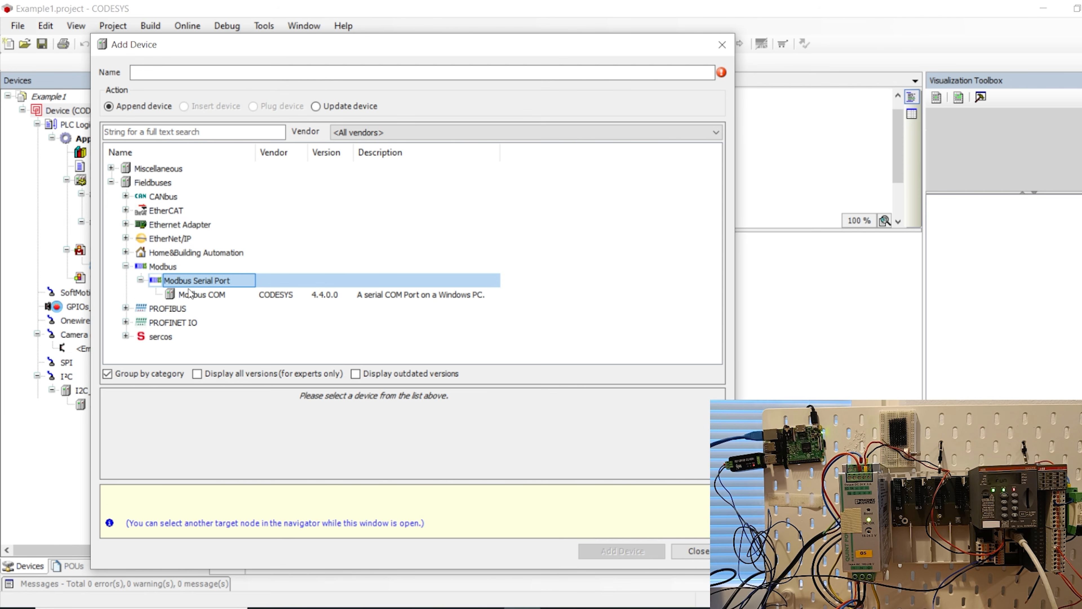
left_click(198, 295)
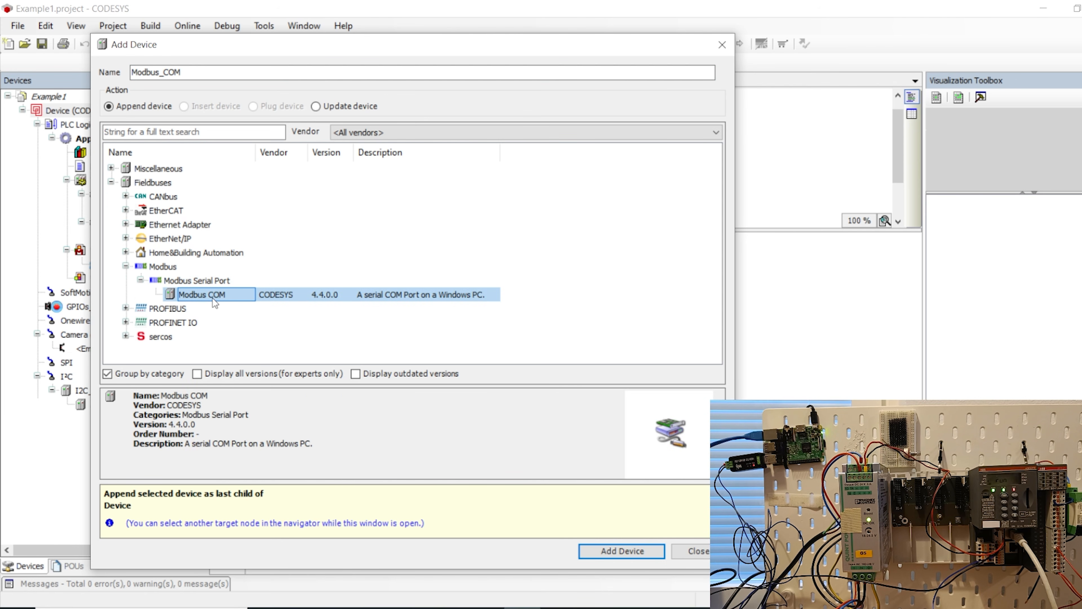
left_click(627, 550)
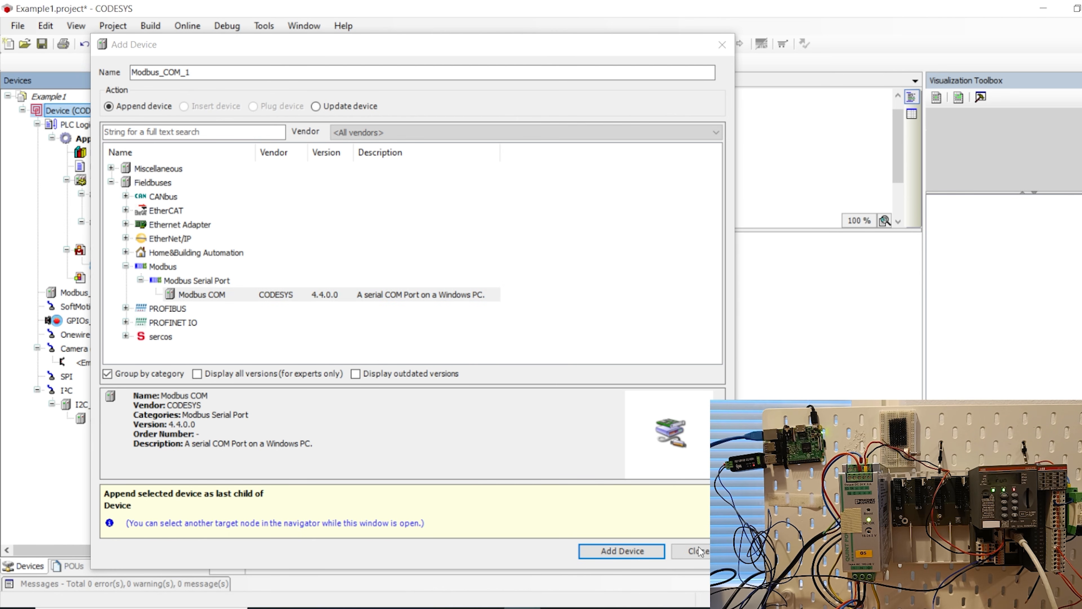
left_click(698, 551)
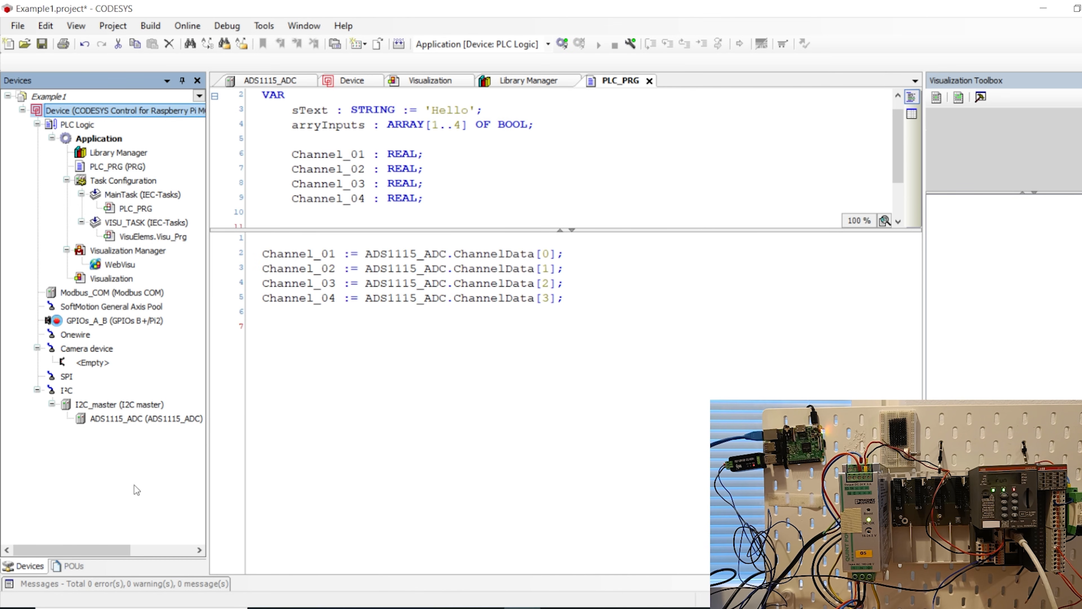
Append a Modbus Client, COM Port device from the Modbus Serial Master category under Modbus_COM
left_click(84, 294)
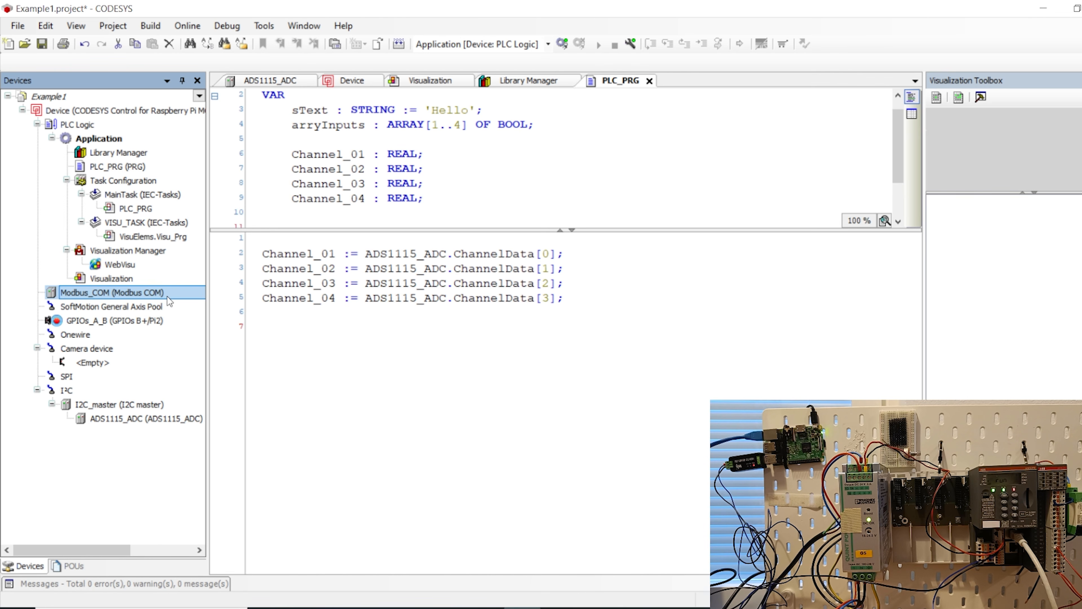
right_click(78, 293)
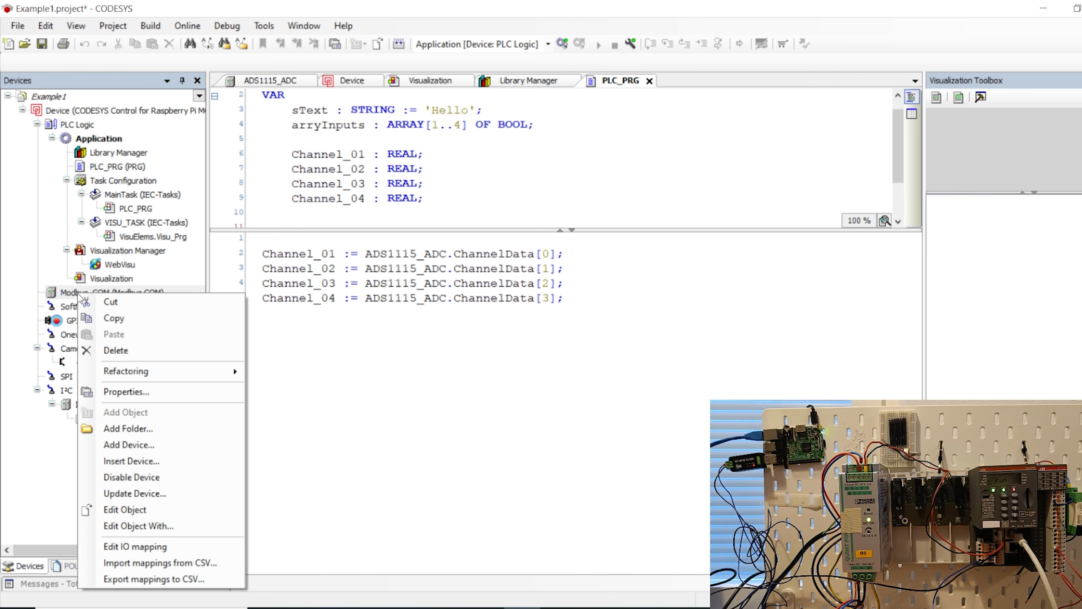
left_click(146, 445)
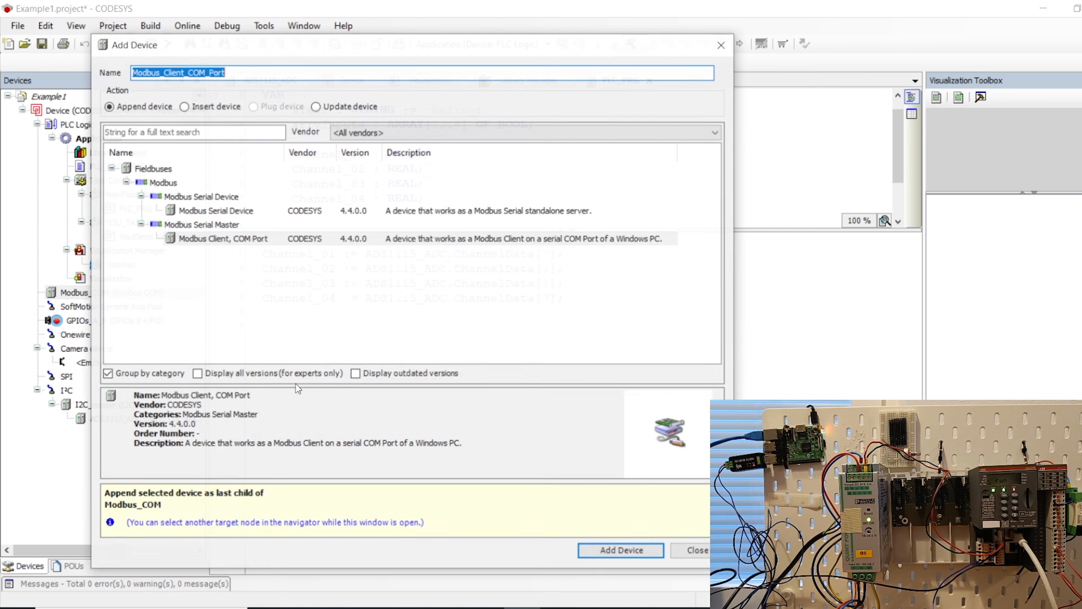
left_click_drag(291, 51, 421, 65)
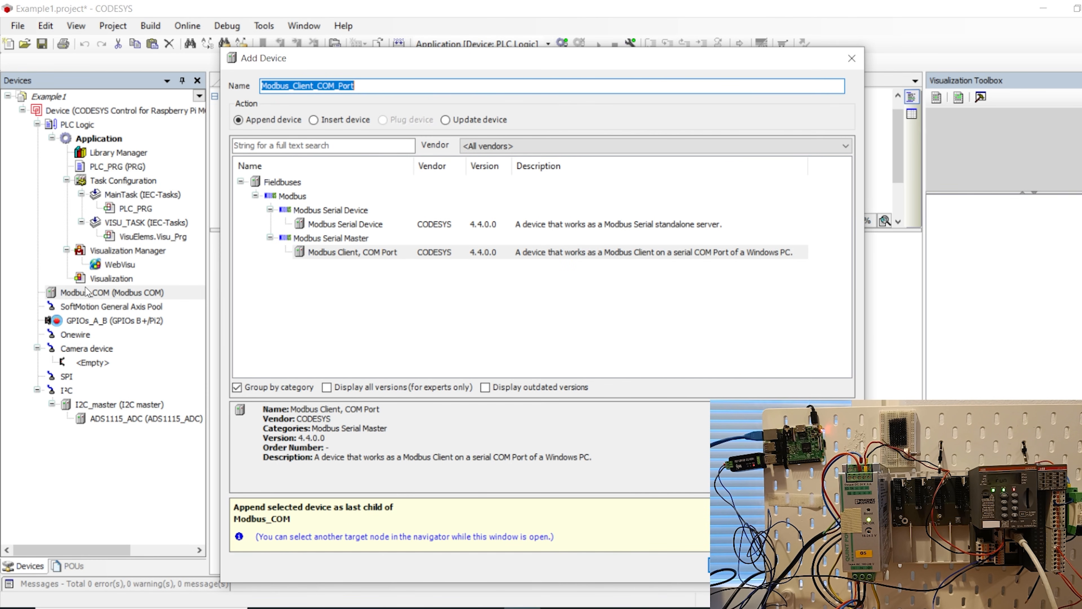
left_click(255, 195)
left_click(241, 182)
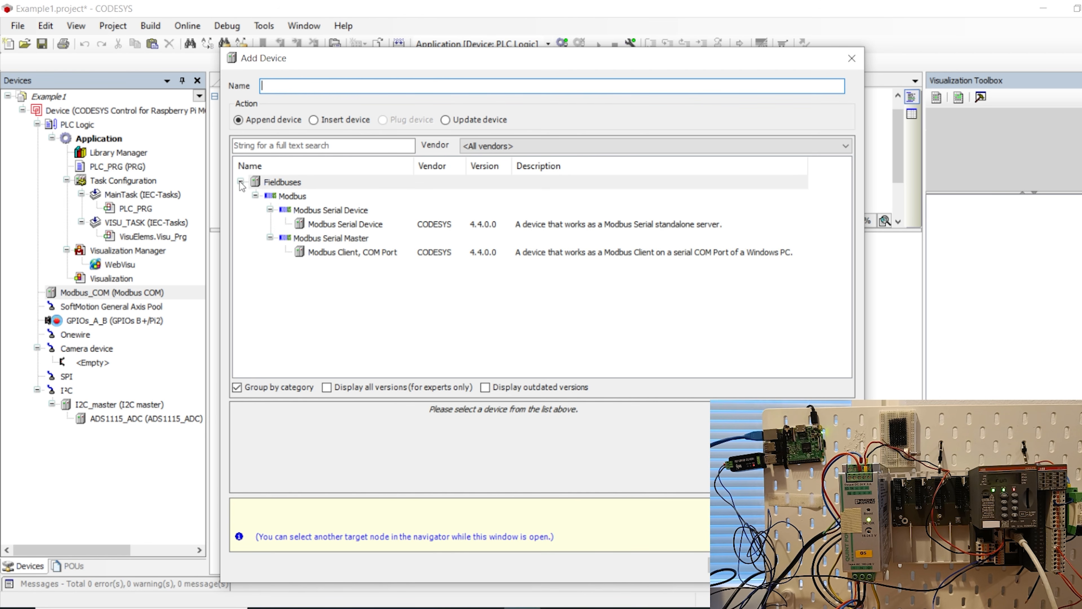
left_click(241, 182)
left_click(255, 196)
left_click(256, 195)
left_click(270, 210)
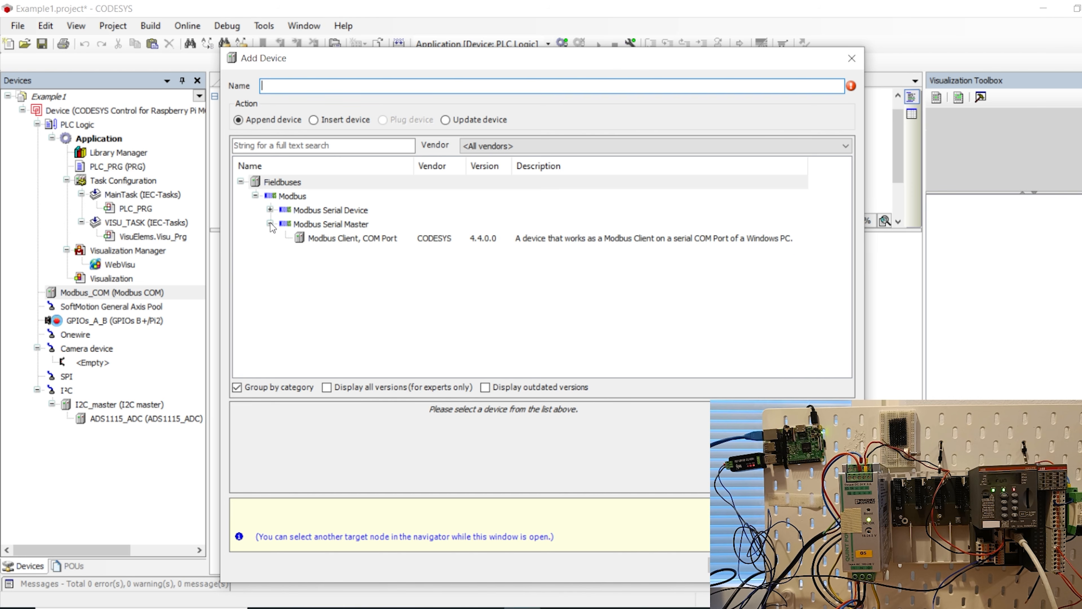
left_click(270, 223)
left_click(330, 210)
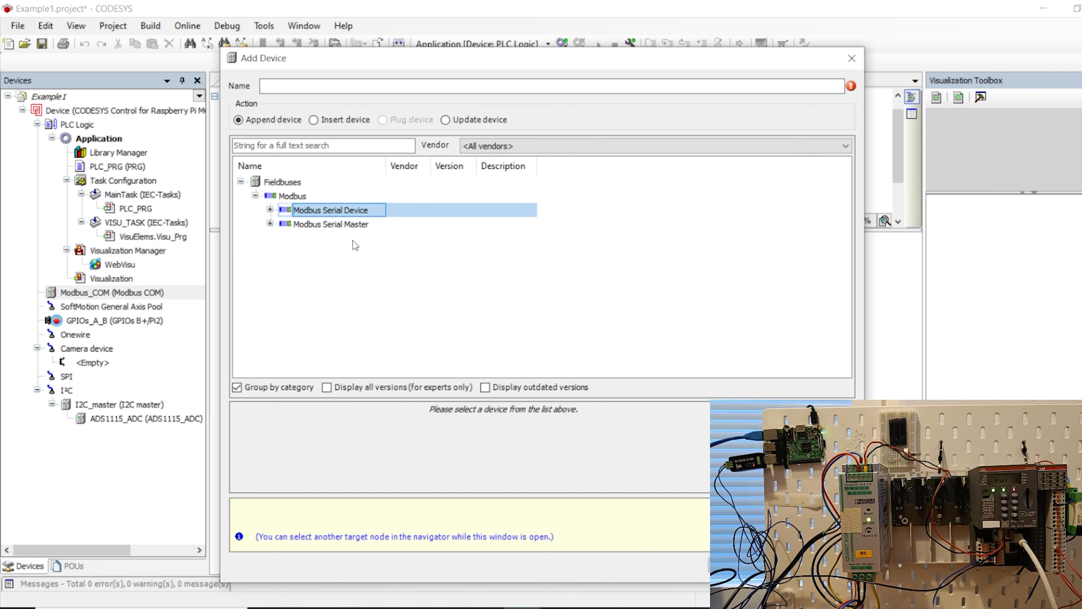
left_click(322, 226)
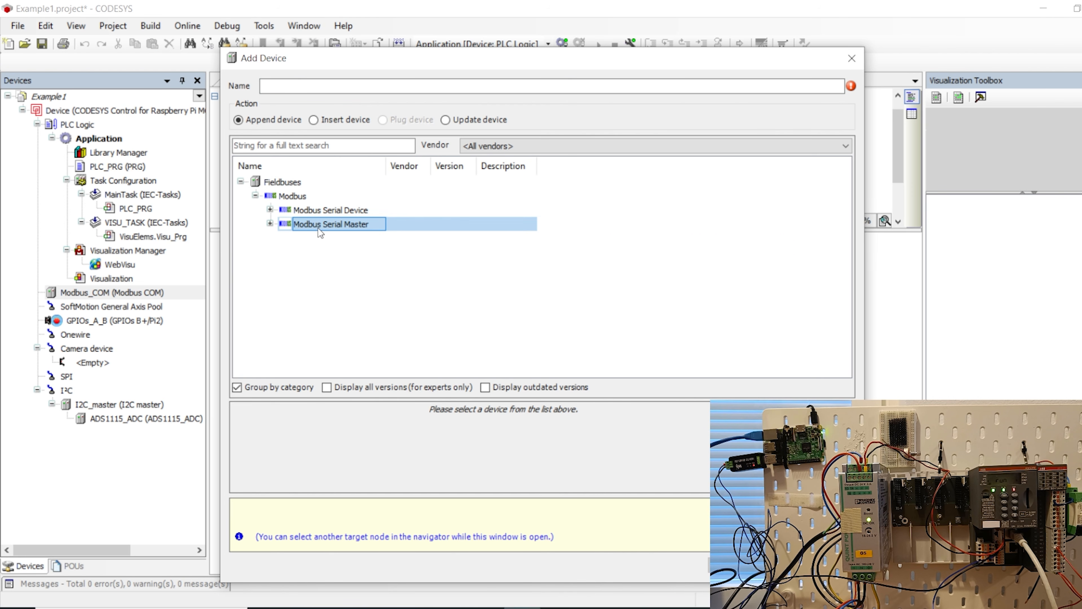
left_click(269, 224)
left_click(344, 238)
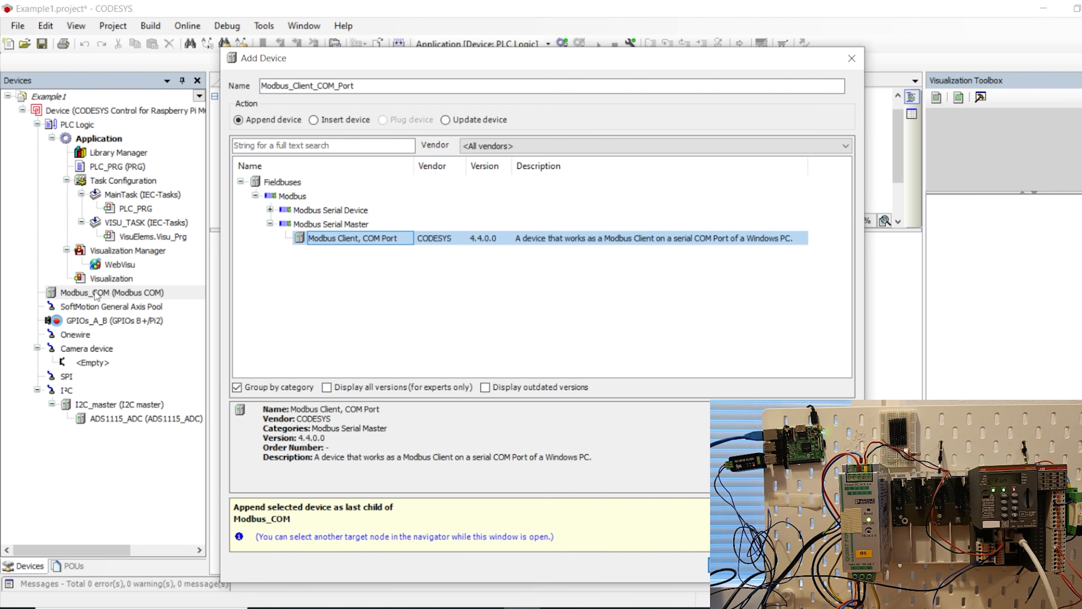
left_click(745, 565)
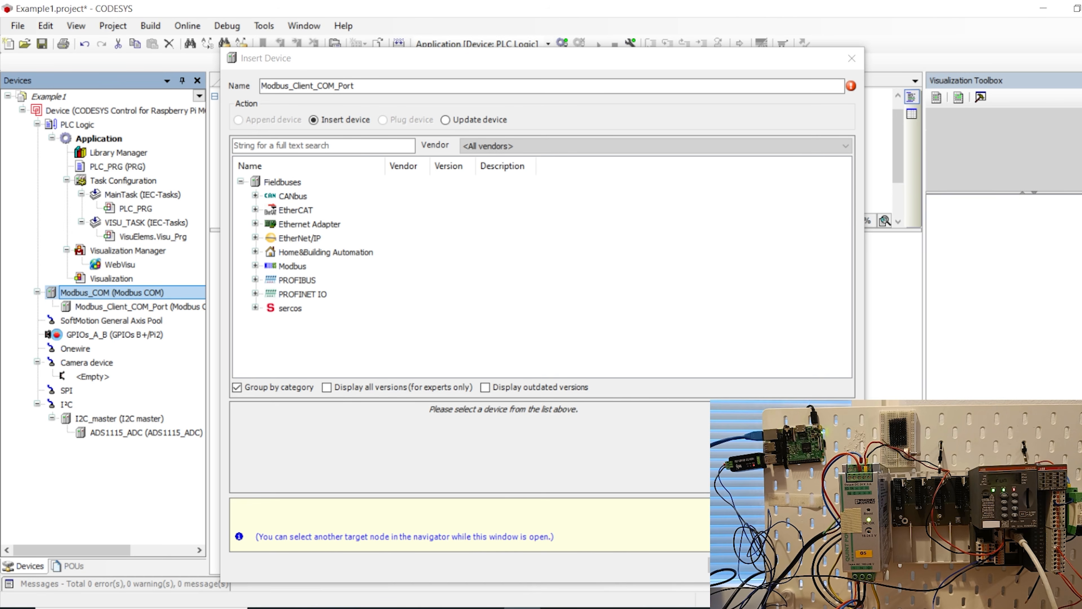
left_click(819, 564)
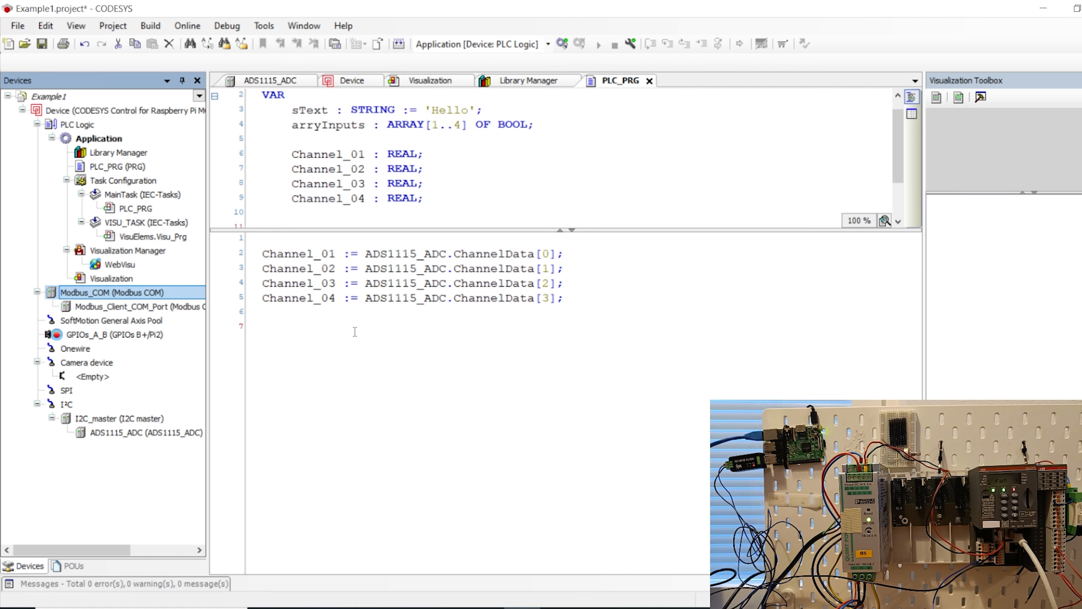
Append a Modbus Server, COM Port device from the Modbus Serial Slave category under Modbus_Client_COM_Port
left_click(102, 308)
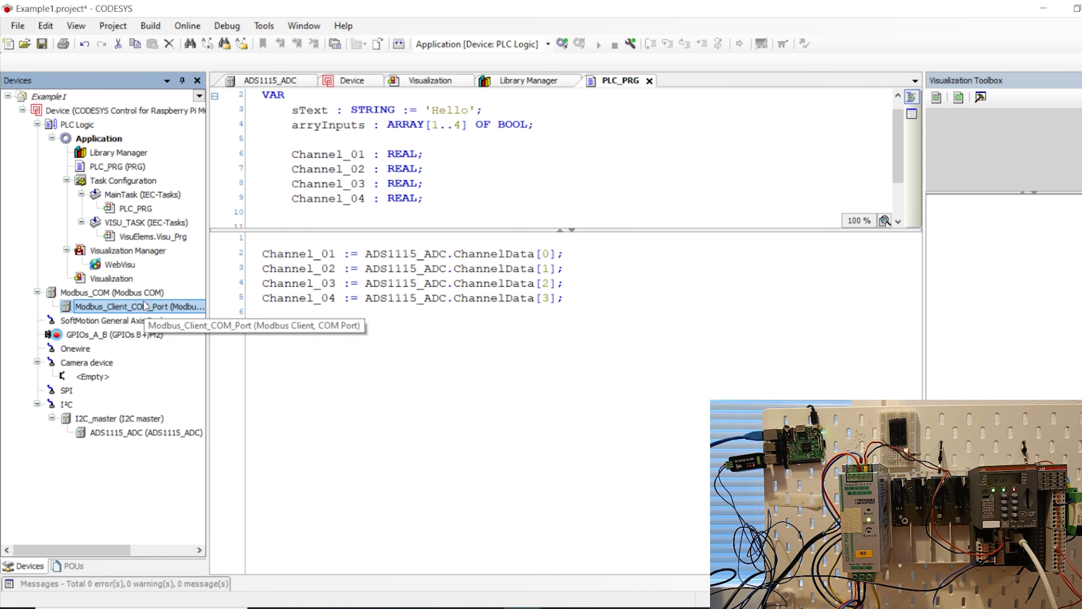
right_click(135, 305)
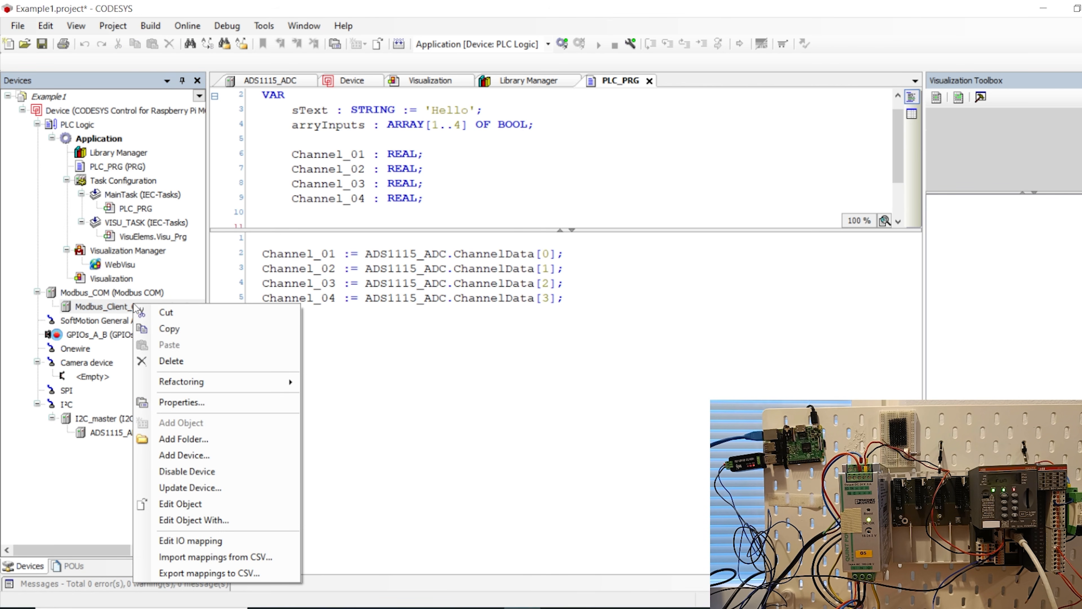
left_click(188, 453)
left_click(369, 226)
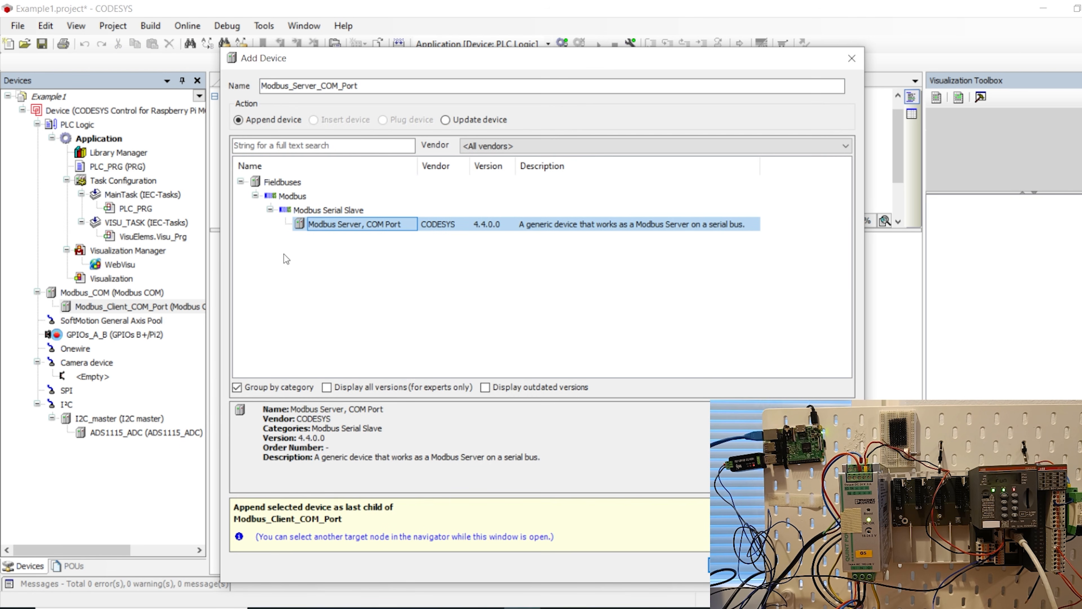
left_click(742, 565)
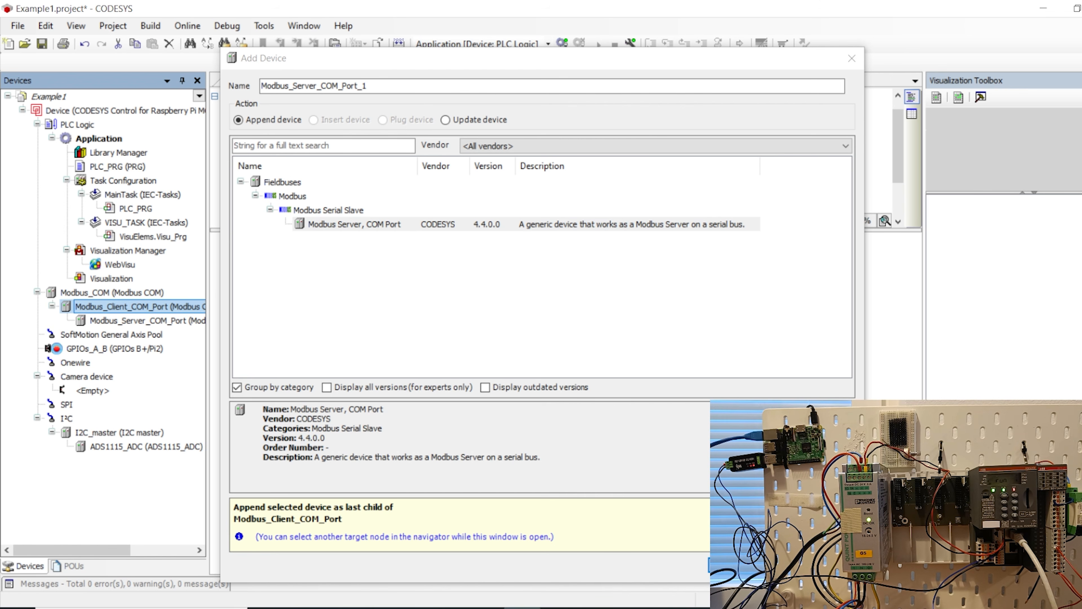
left_click(818, 566)
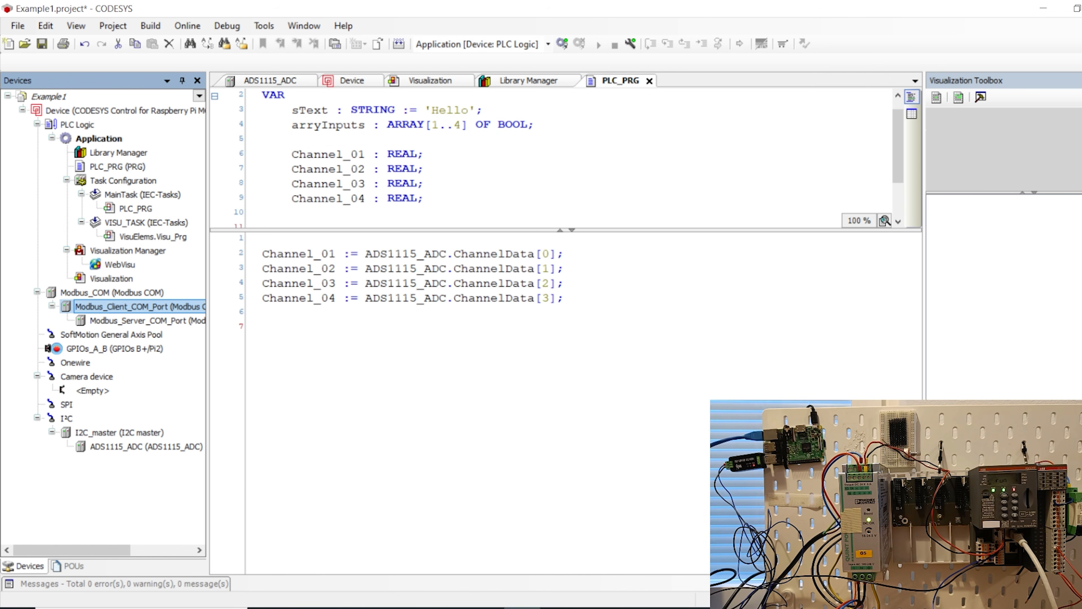
left_click(103, 293)
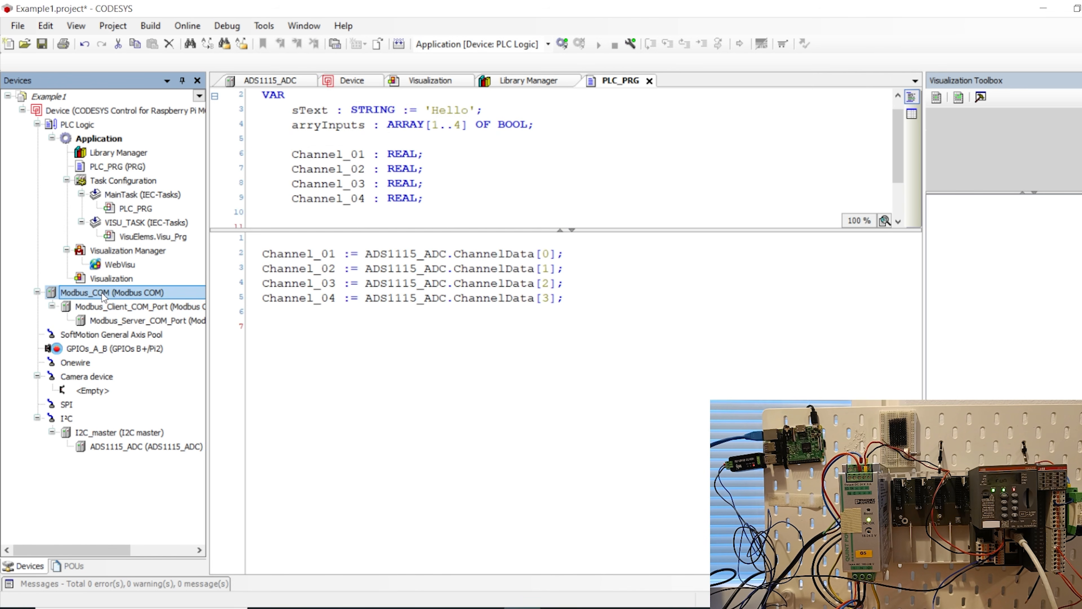
left_click(111, 308)
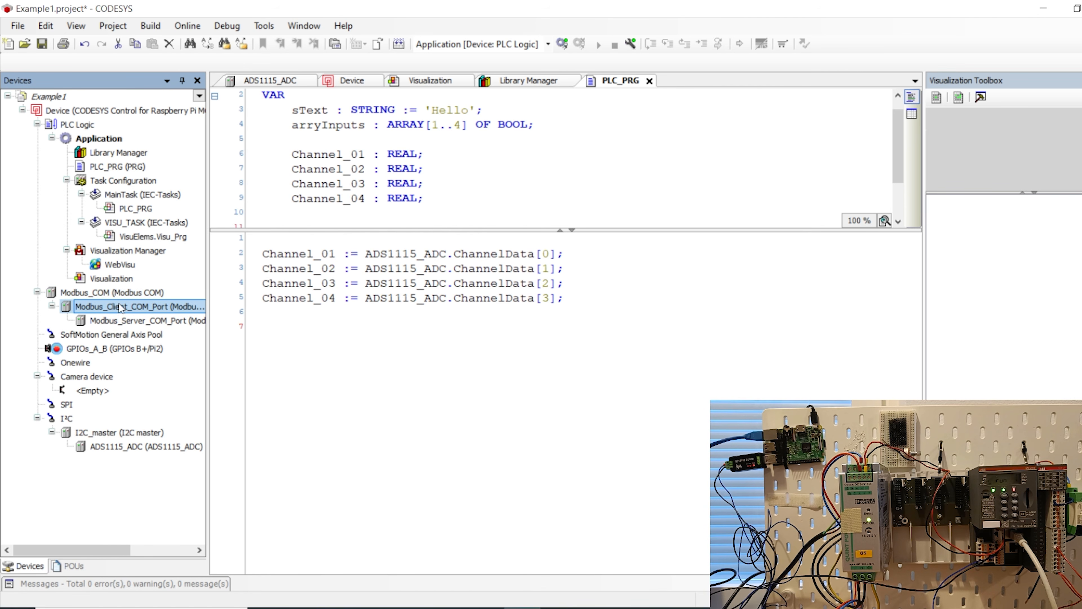
left_click(114, 323)
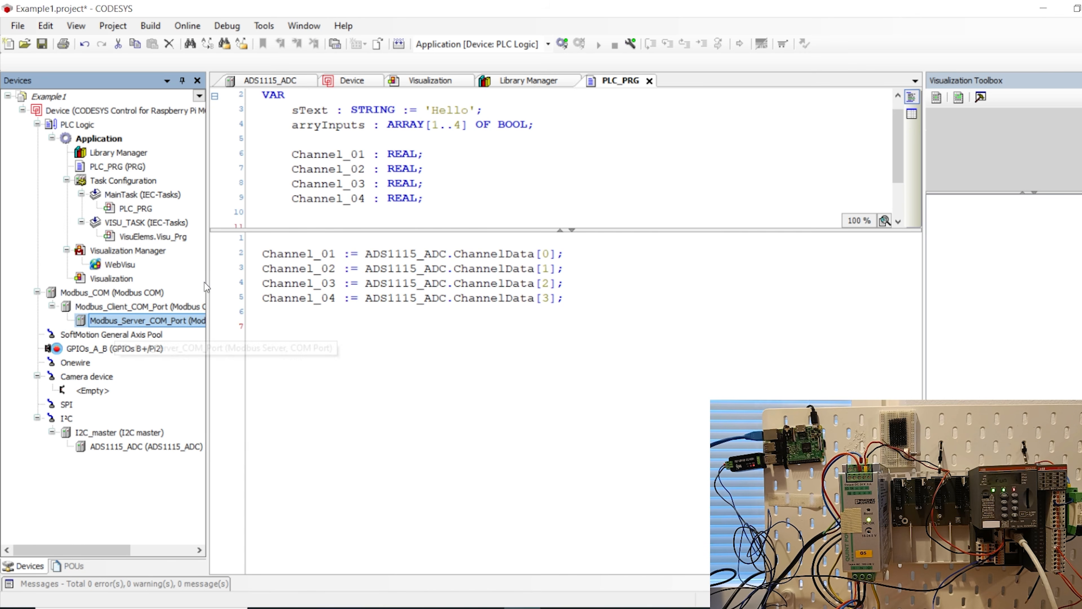
Open the Modbus_COM device and set its serial port to 19200 baud with parity NONE, then check its parameters and status
left_click_drag(209, 282, 319, 289)
left_click(464, 354)
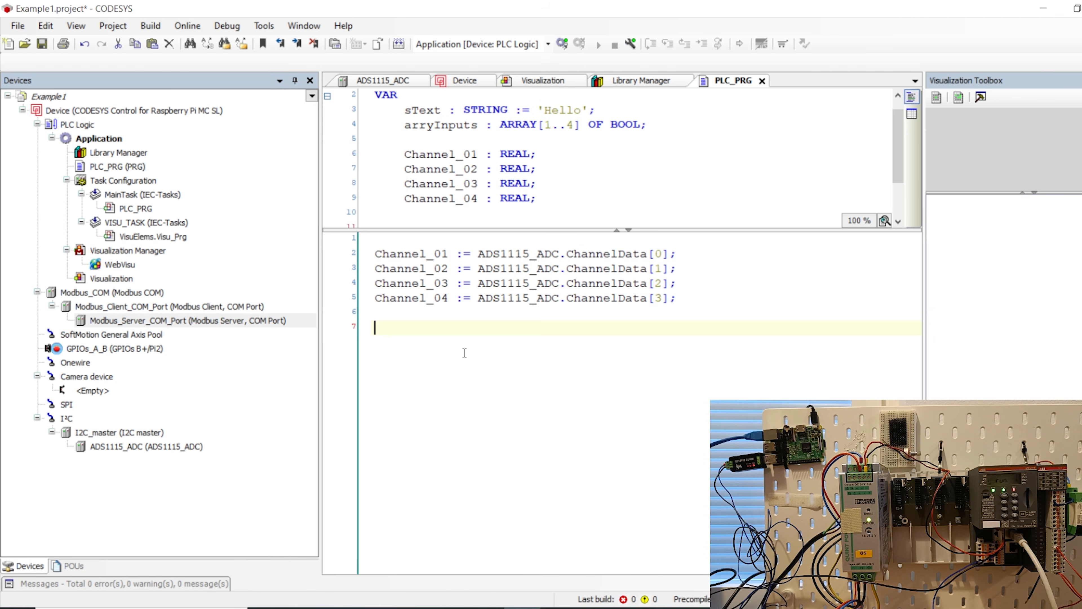
left_click(94, 292)
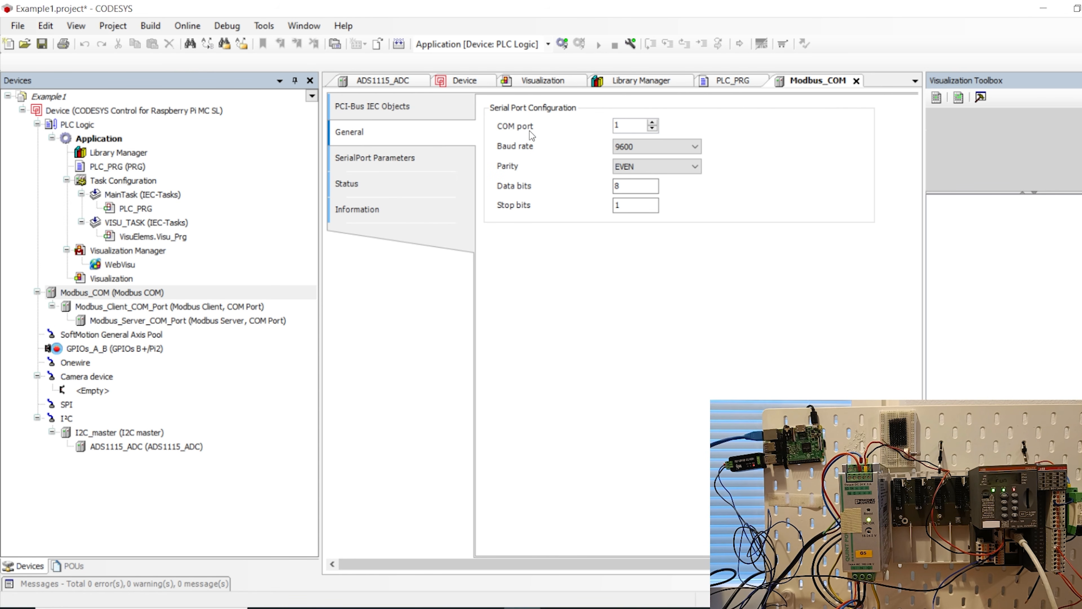
double_click(622, 126)
left_click(652, 151)
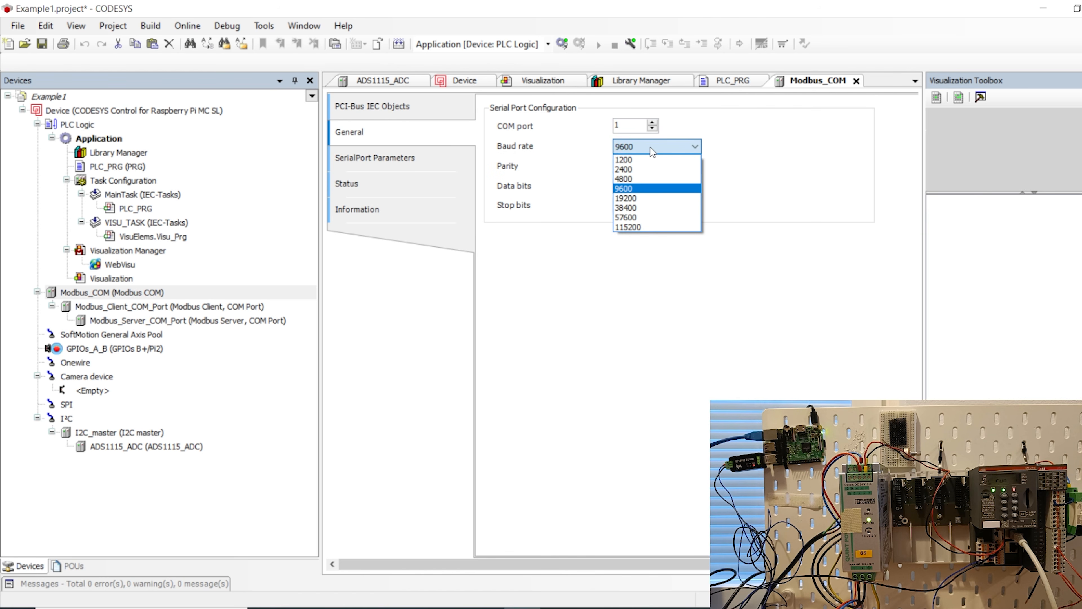
left_click(633, 199)
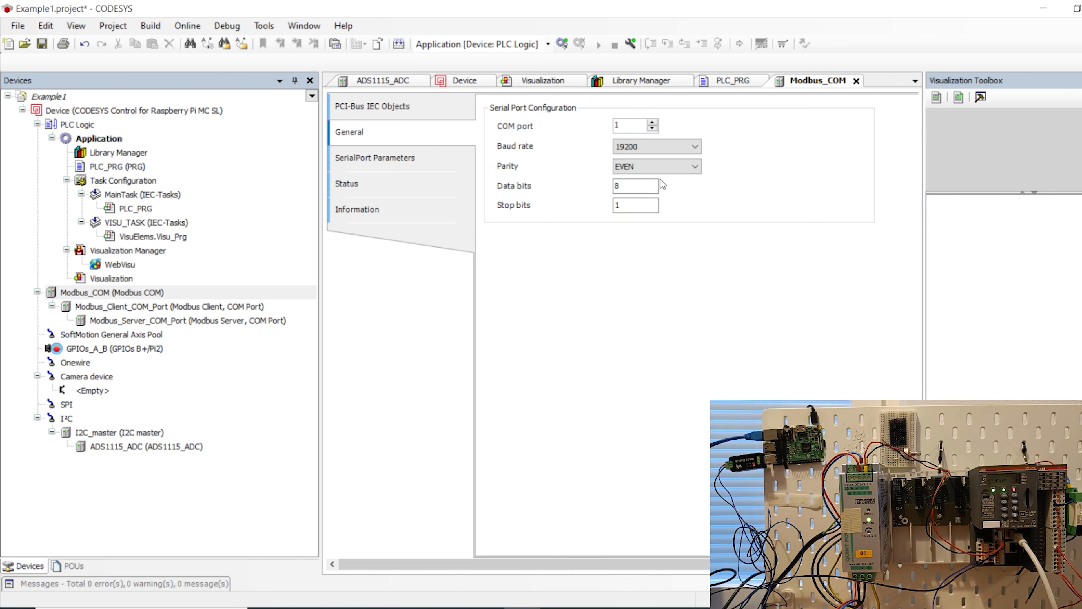
left_click(654, 166)
left_click(652, 198)
key("Tab")
key("Tab")
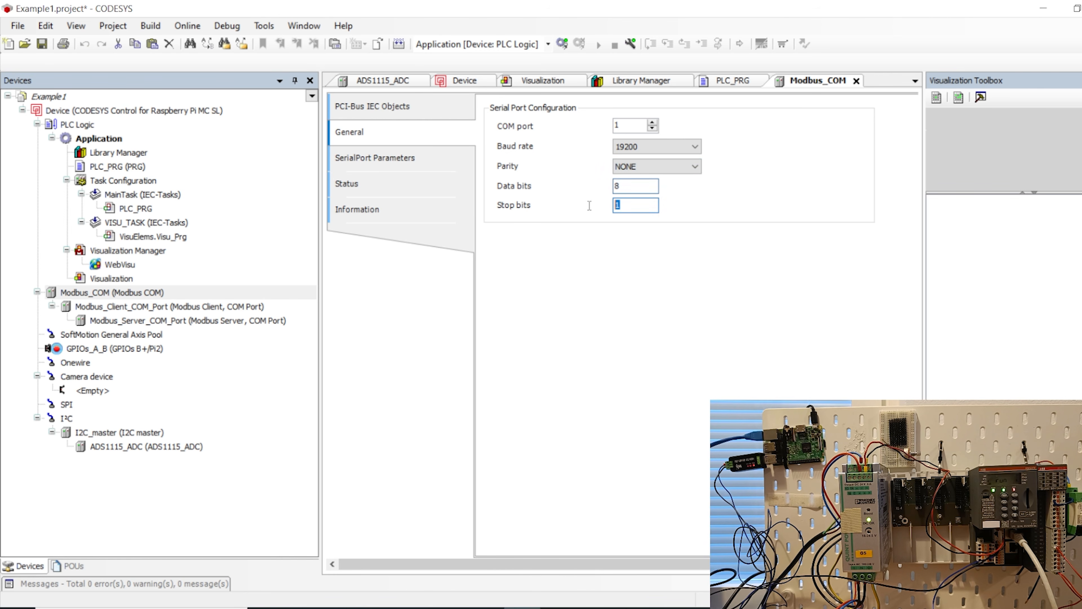
left_click(431, 168)
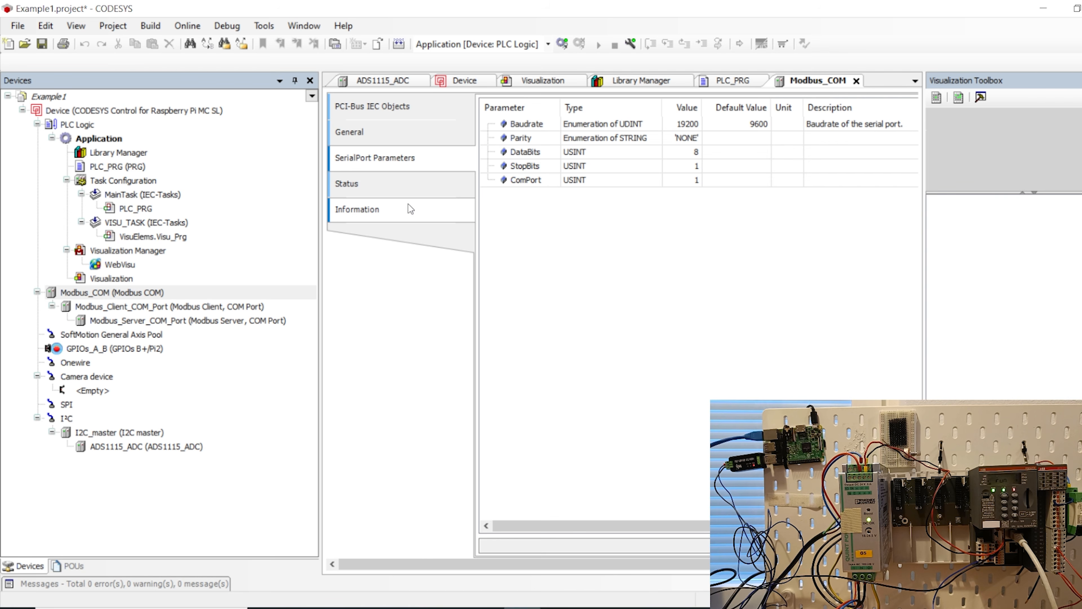
left_click(405, 184)
left_click(404, 133)
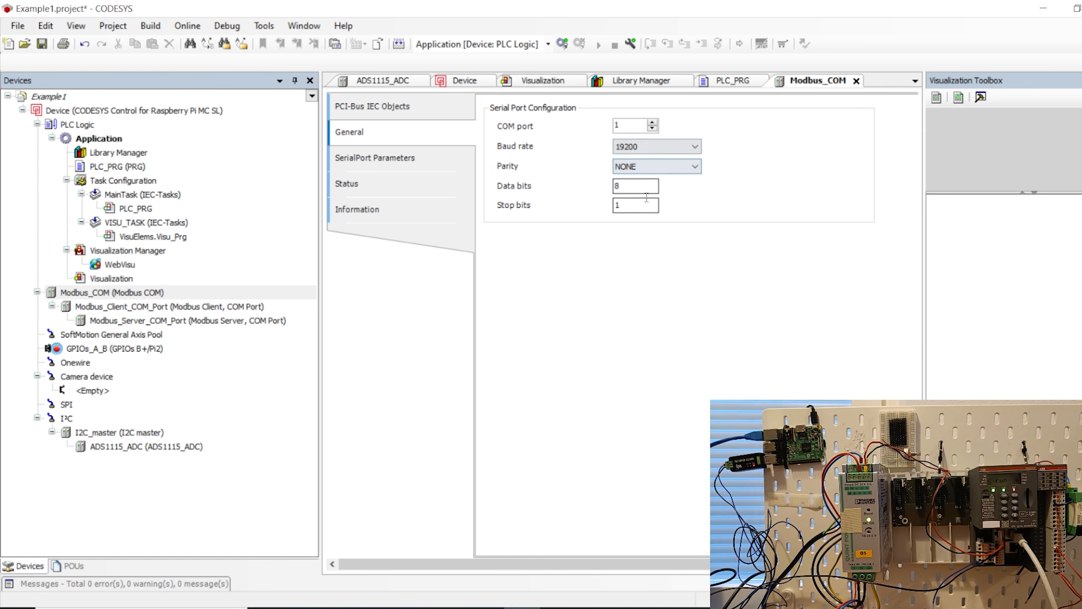
Open the Modbus_Client_COM_Port device and examine its RTU timing settings, I/O mapping, IEC objects, status and device information
double_click(124, 309)
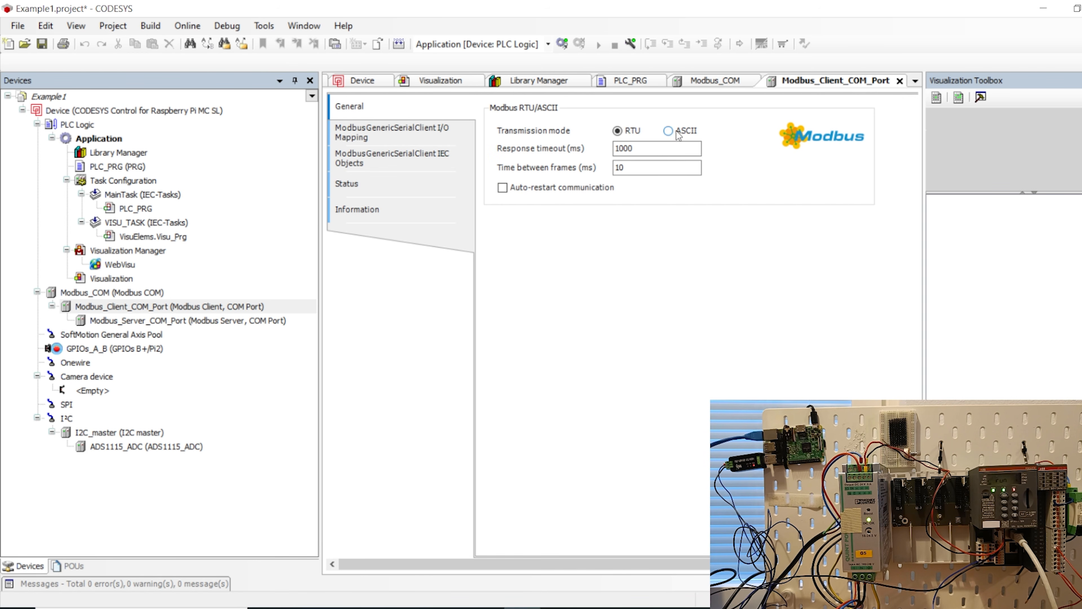
double_click(641, 148)
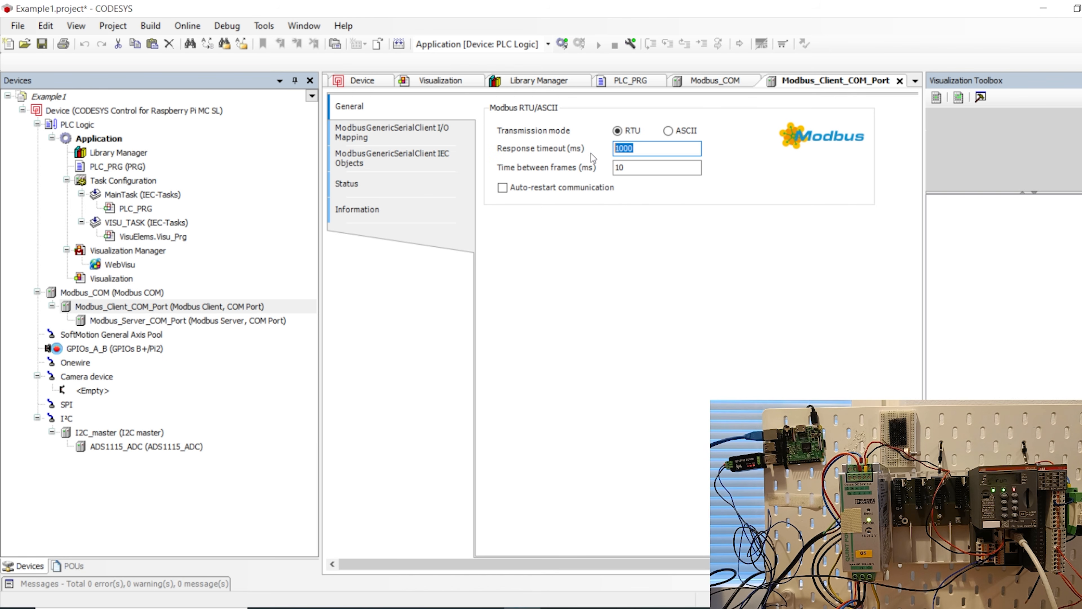
double_click(648, 166)
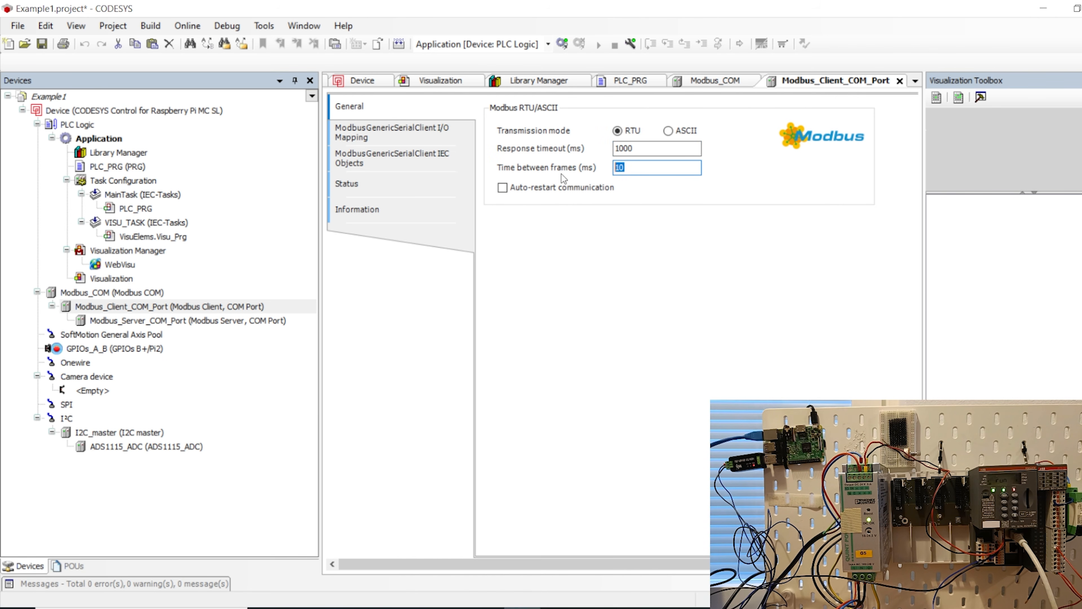
left_click(433, 130)
left_click(410, 155)
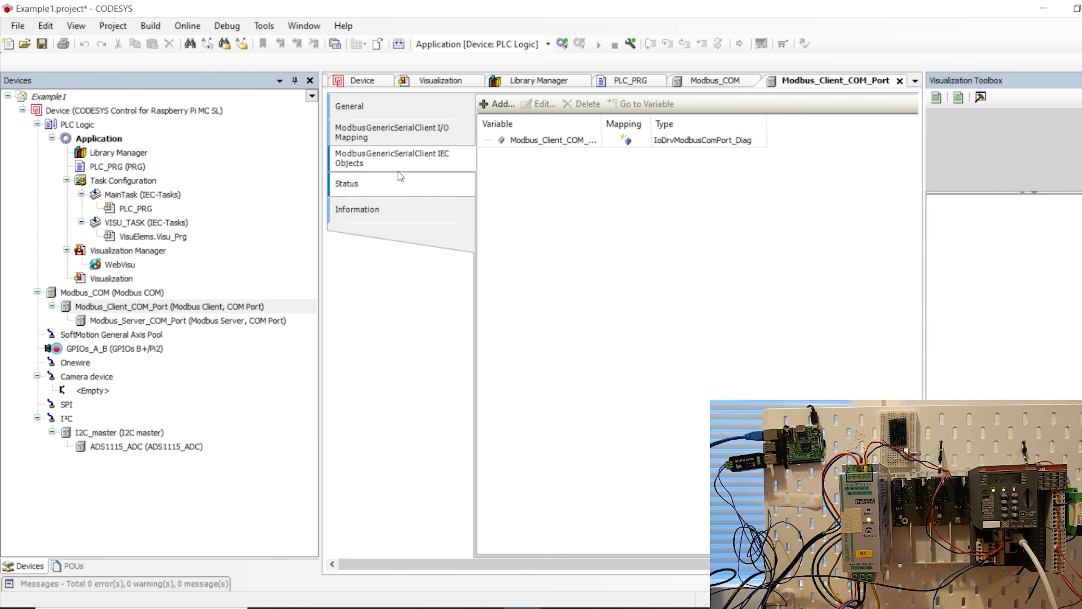
left_click(394, 184)
left_click(393, 206)
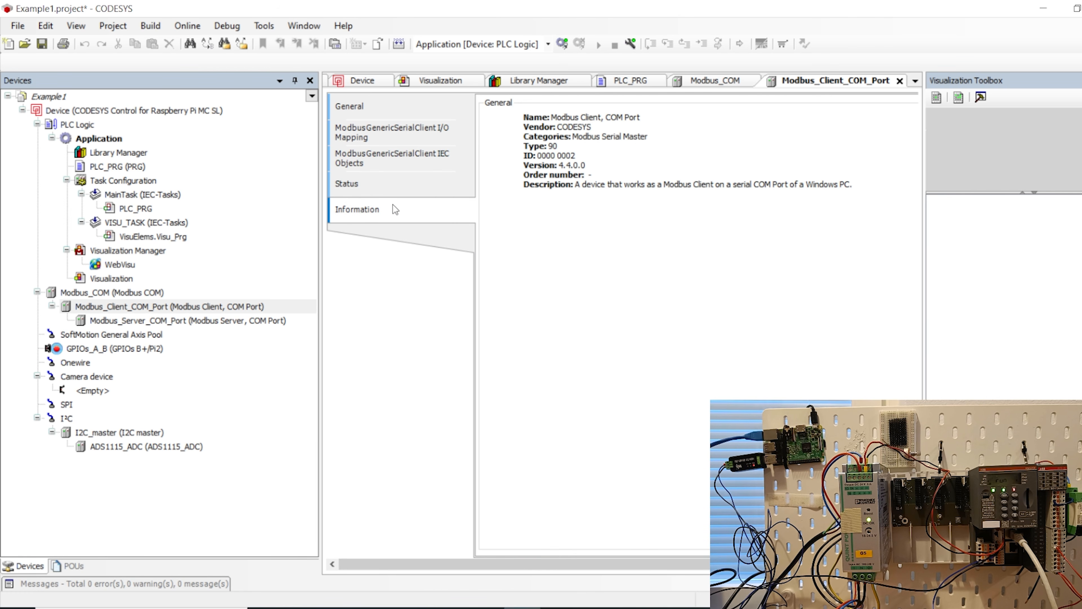
Open the Modbus_Server_COM_Port device and examine its server address, response timeout and channel list
double_click(153, 324)
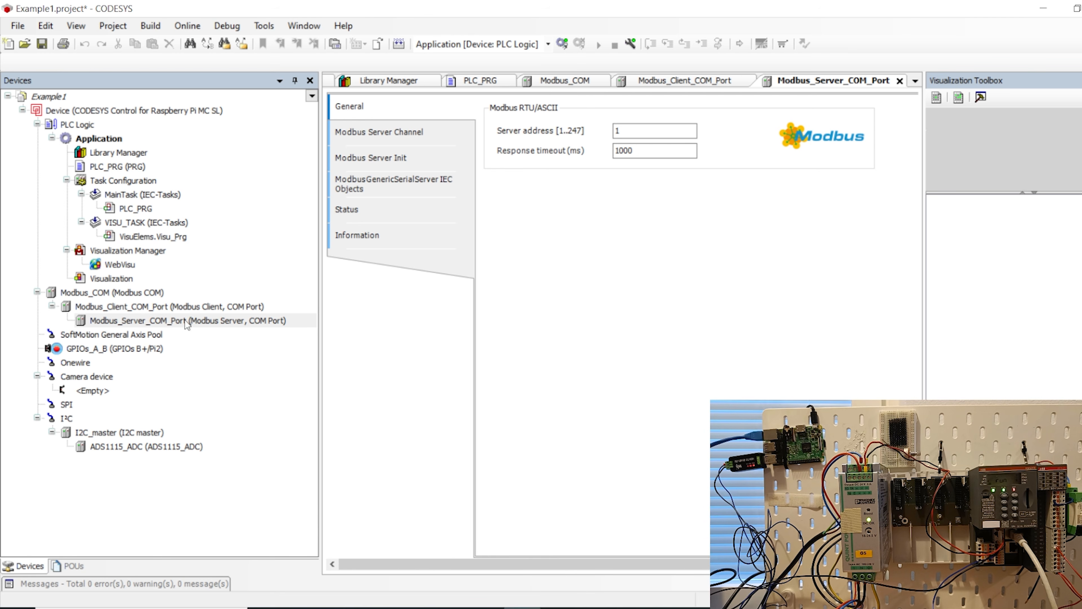
double_click(634, 131)
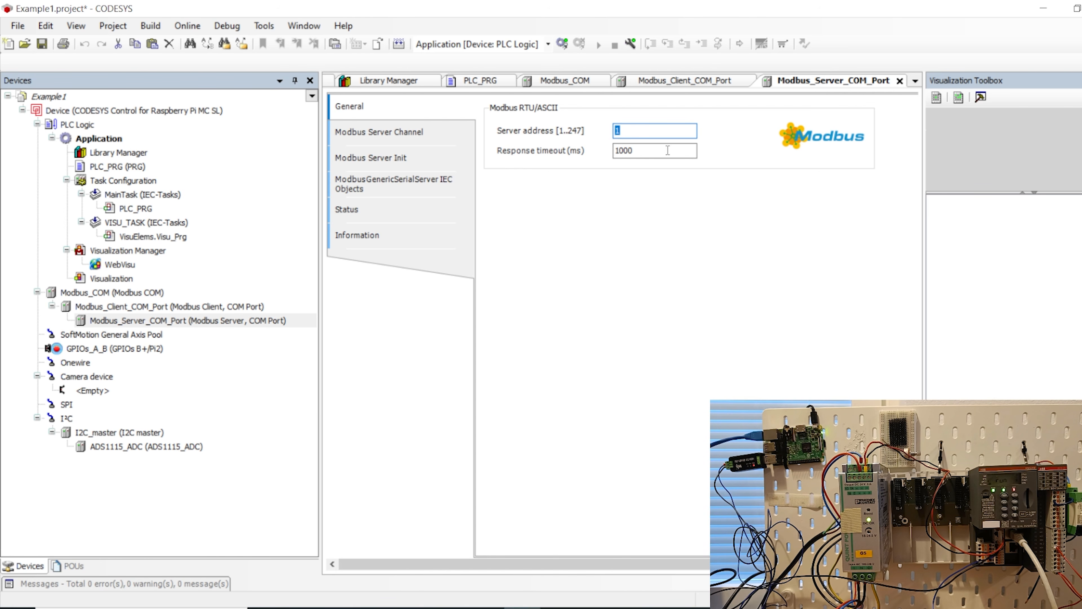
key("Tab")
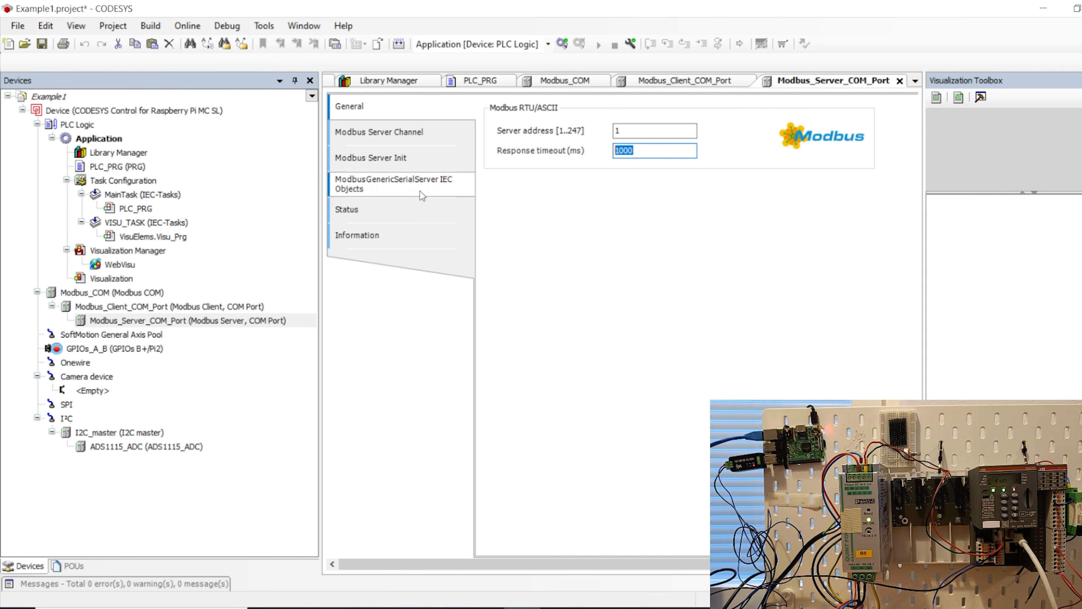
left_click_drag(320, 196, 261, 198)
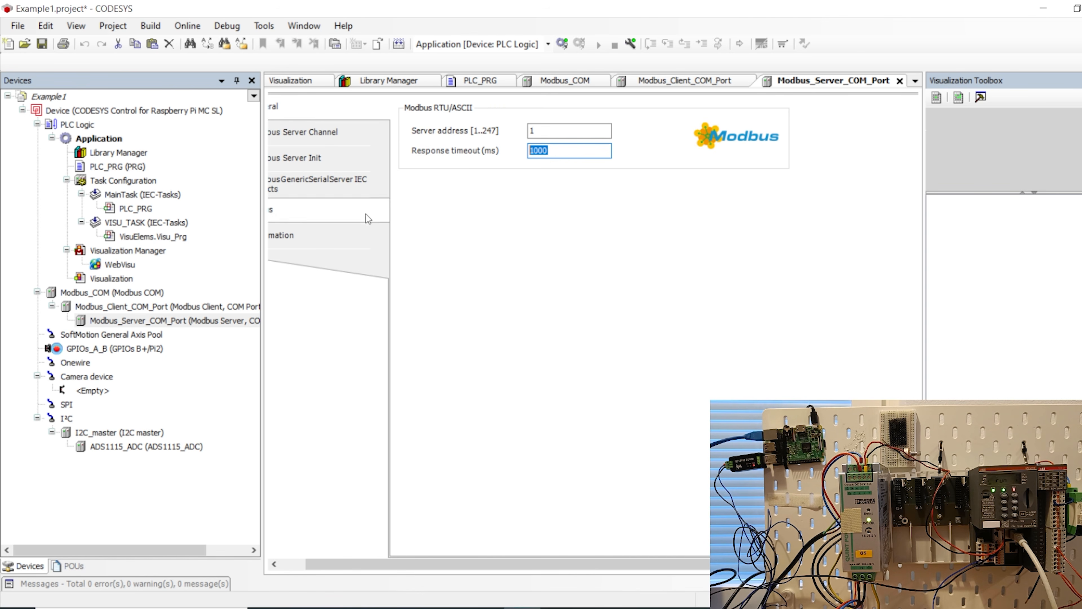
left_click_drag(350, 564, 317, 567)
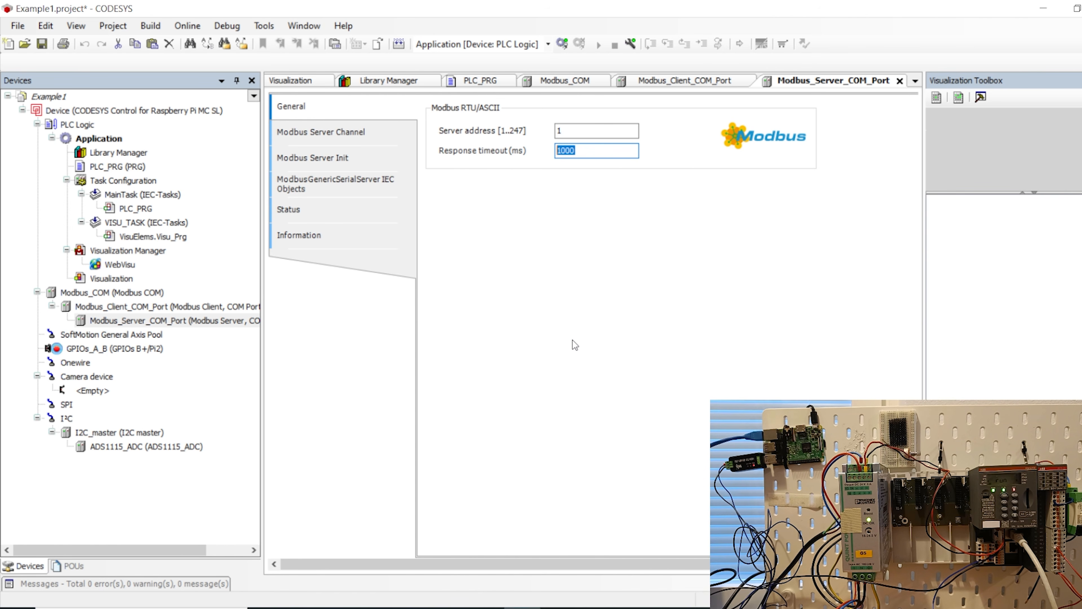
left_click(371, 135)
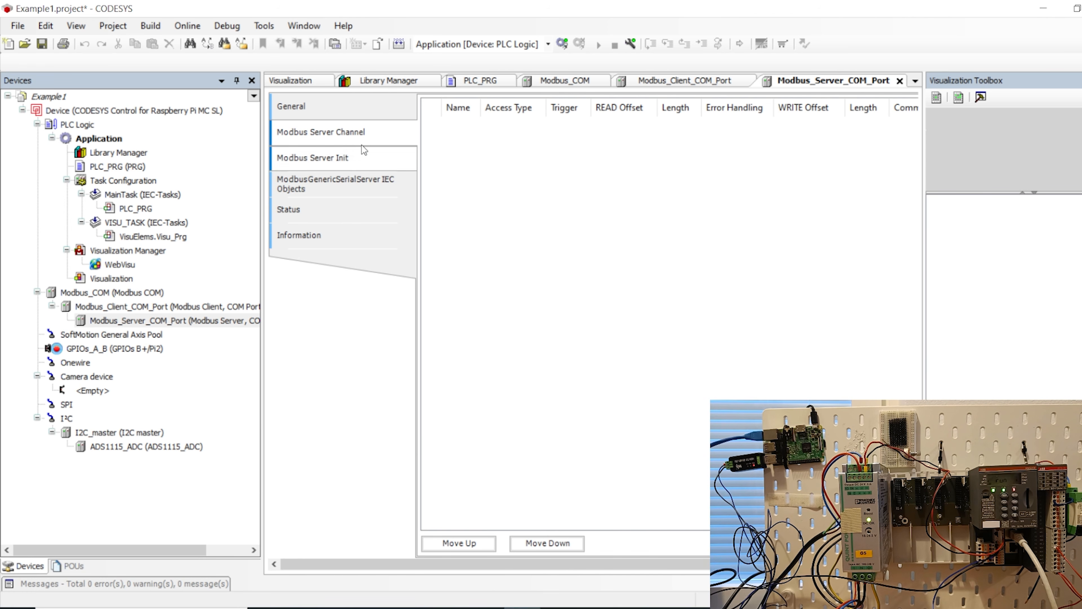
left_click(333, 108)
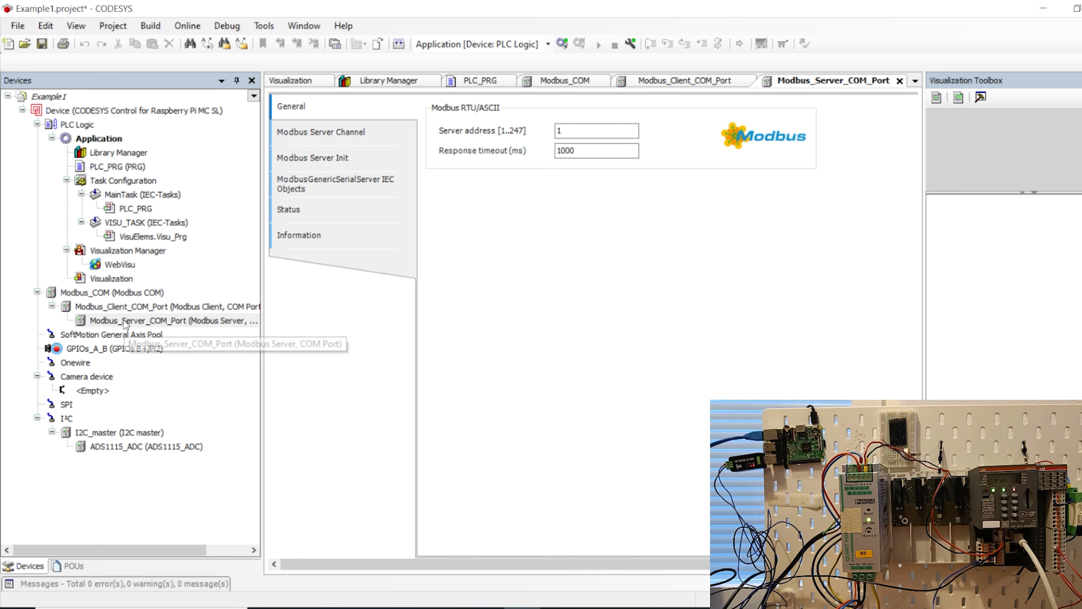
Start a new channel for the Modbus server with access type Read Holding Registers (Function Code 3)
left_click(369, 136)
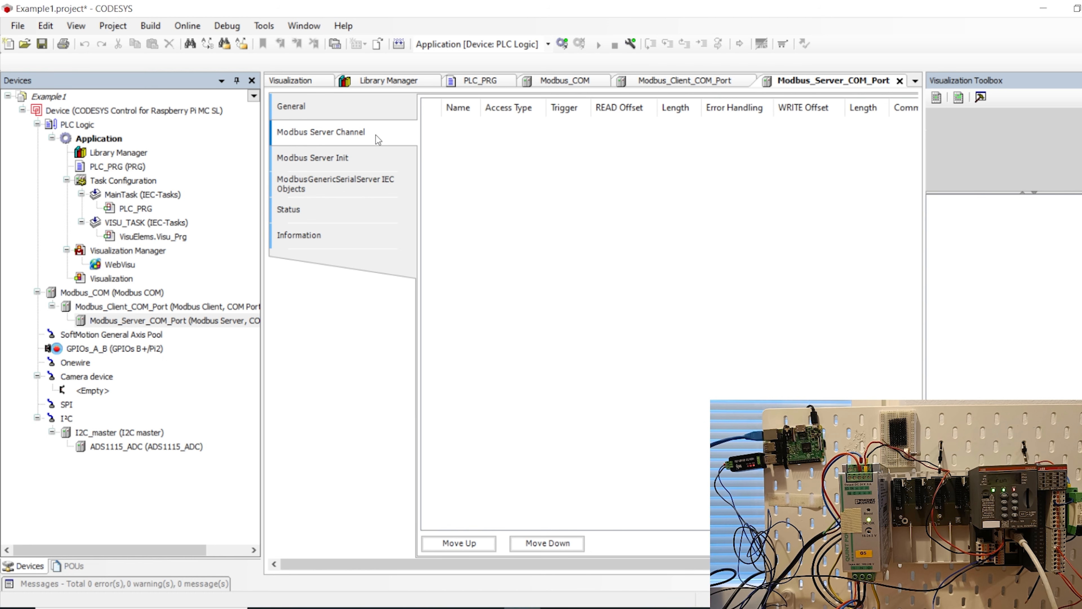
left_click(474, 182)
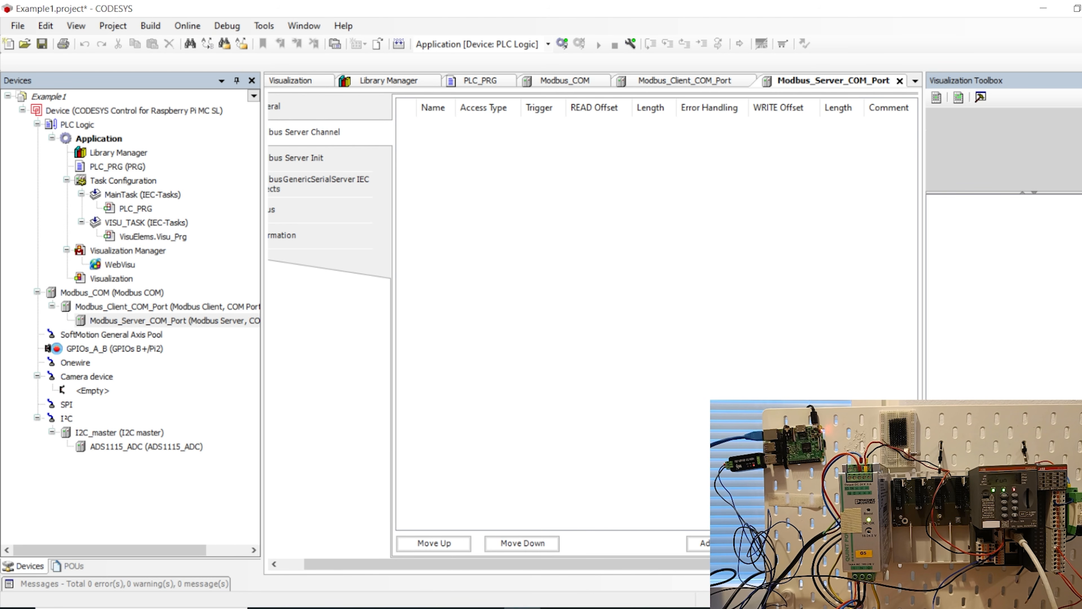
left_click(698, 542)
left_click(536, 202)
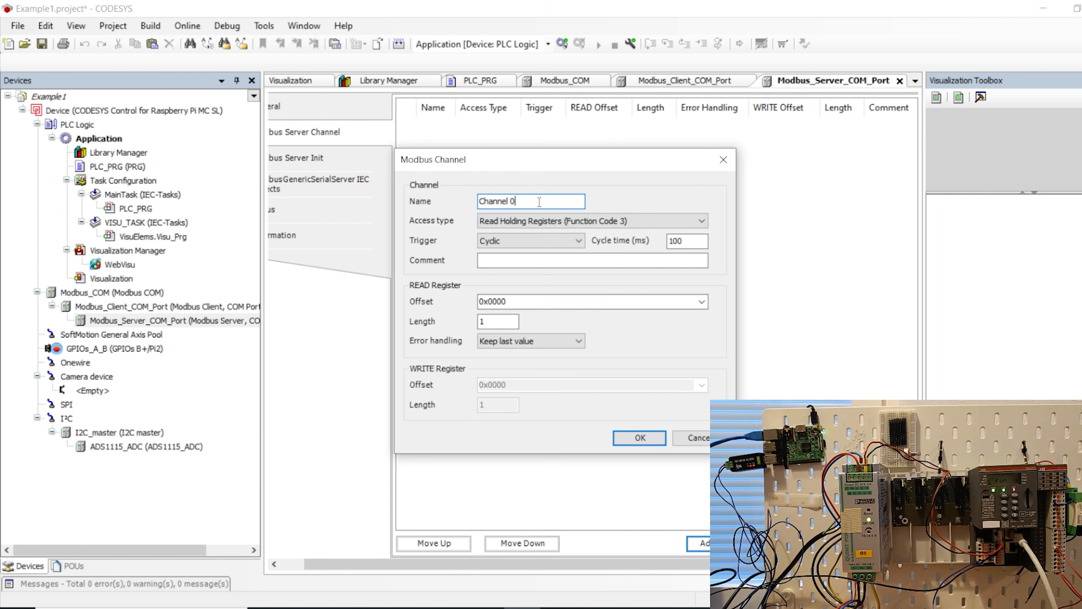
left_click(525, 221)
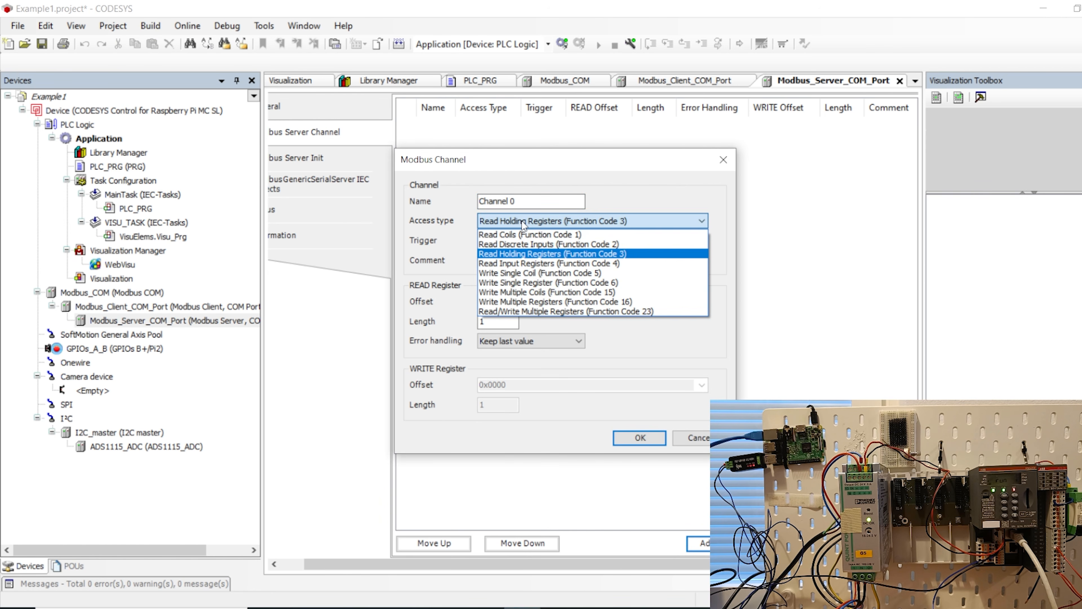
left_click(524, 222)
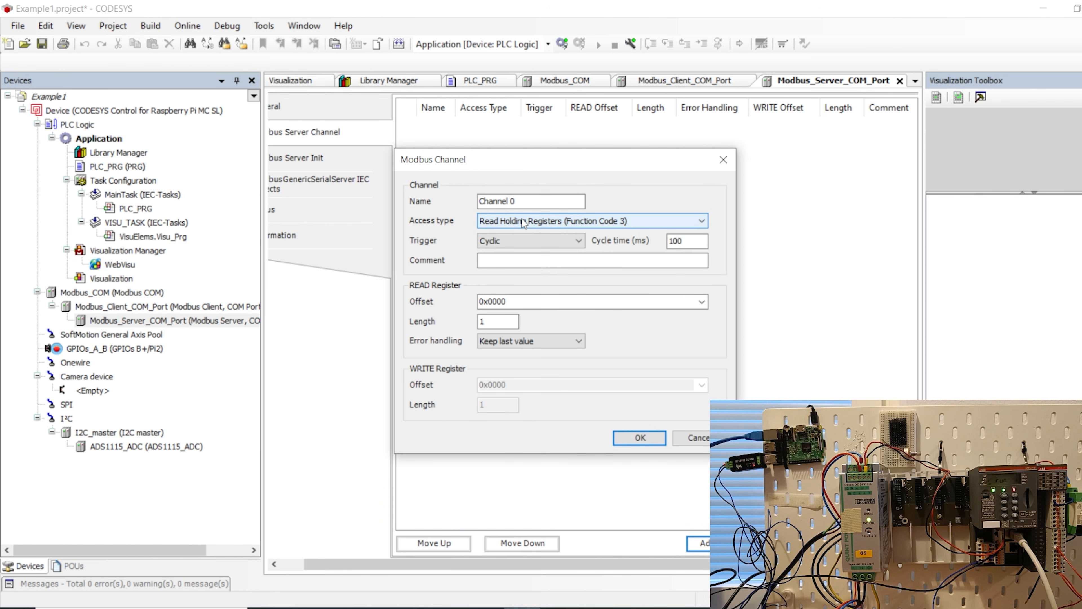
left_click(524, 223)
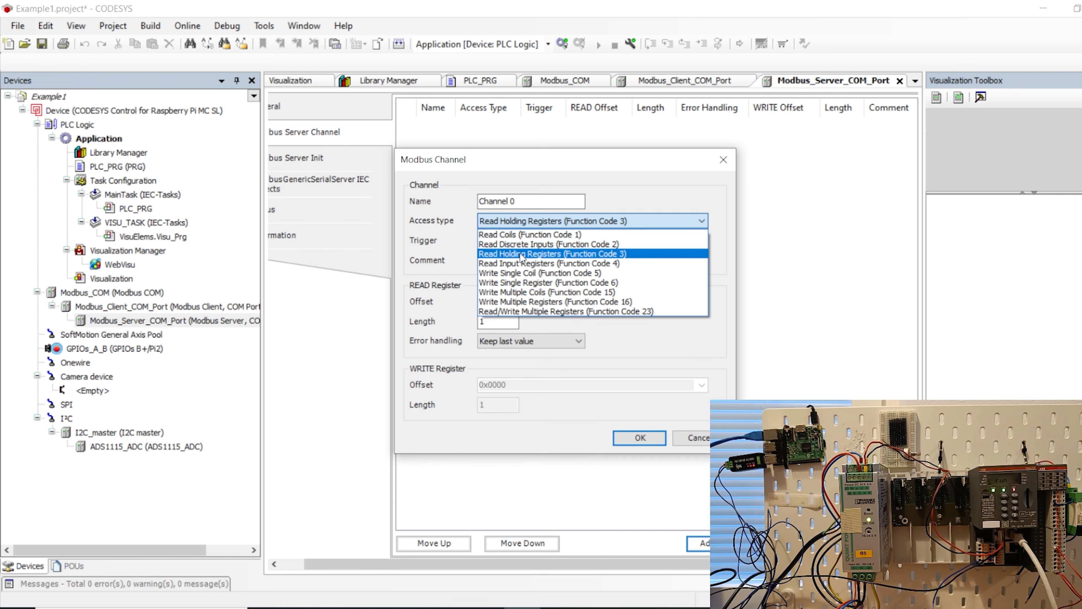
left_click(554, 253)
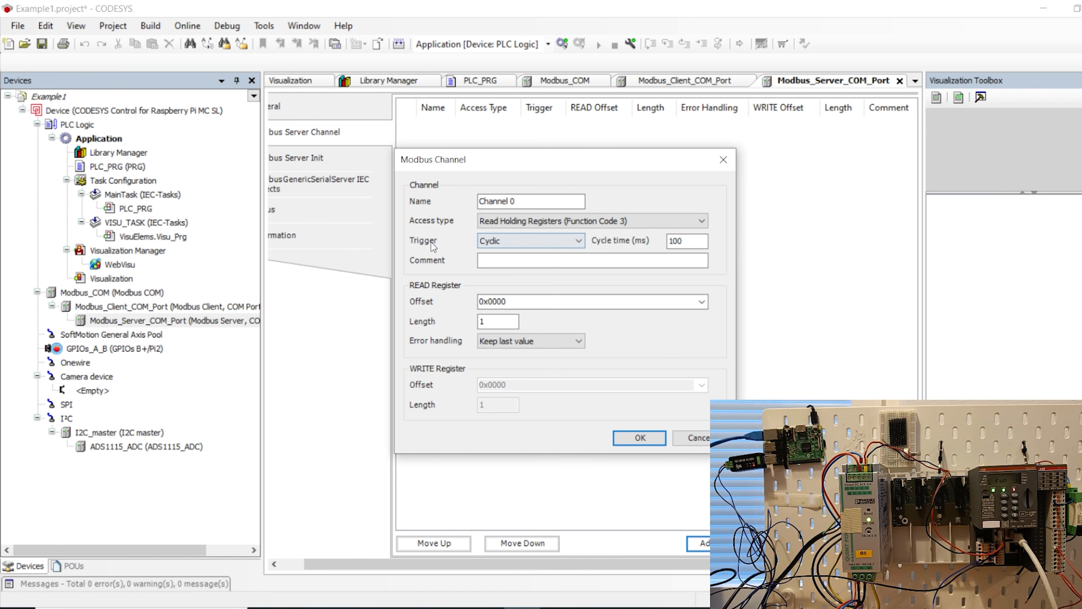
Choose the Cyclic trigger for the channel with a cycle time of 100 ms
left_click(509, 241)
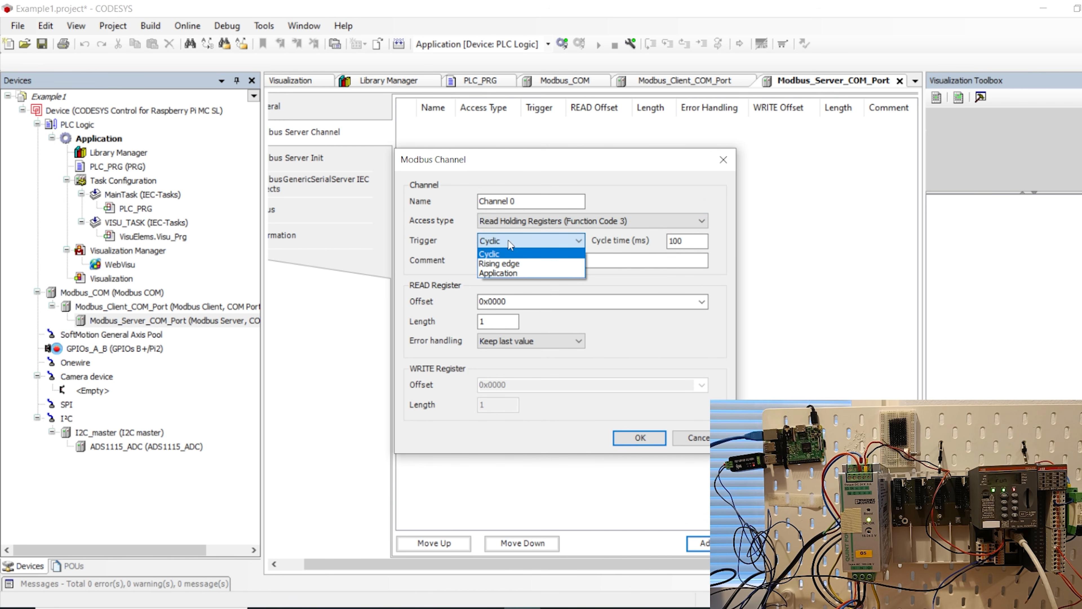
left_click(508, 241)
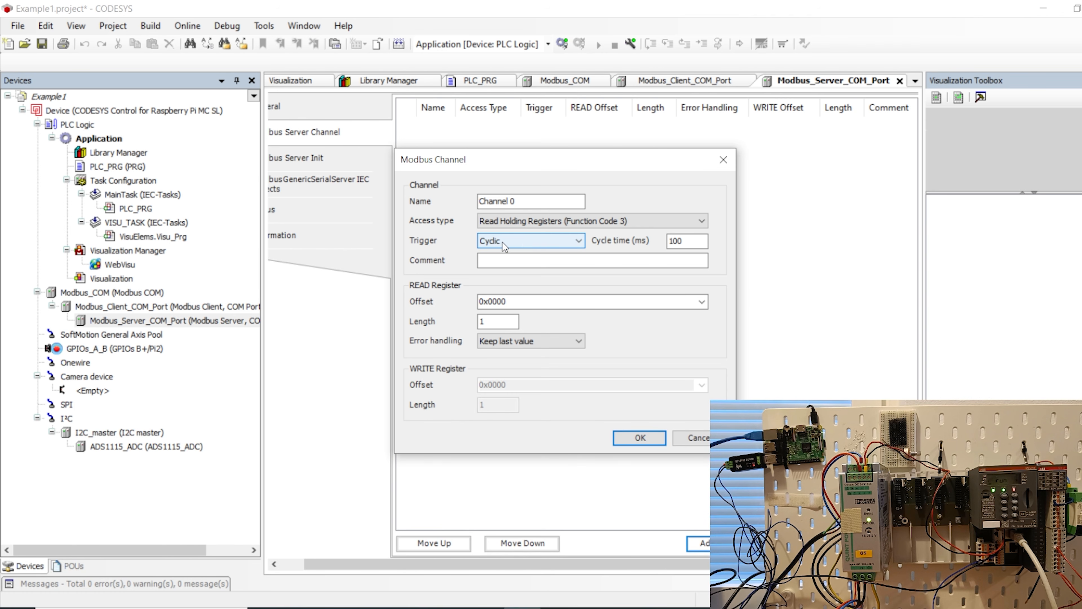
left_click(503, 242)
left_click(498, 254)
key("Tab")
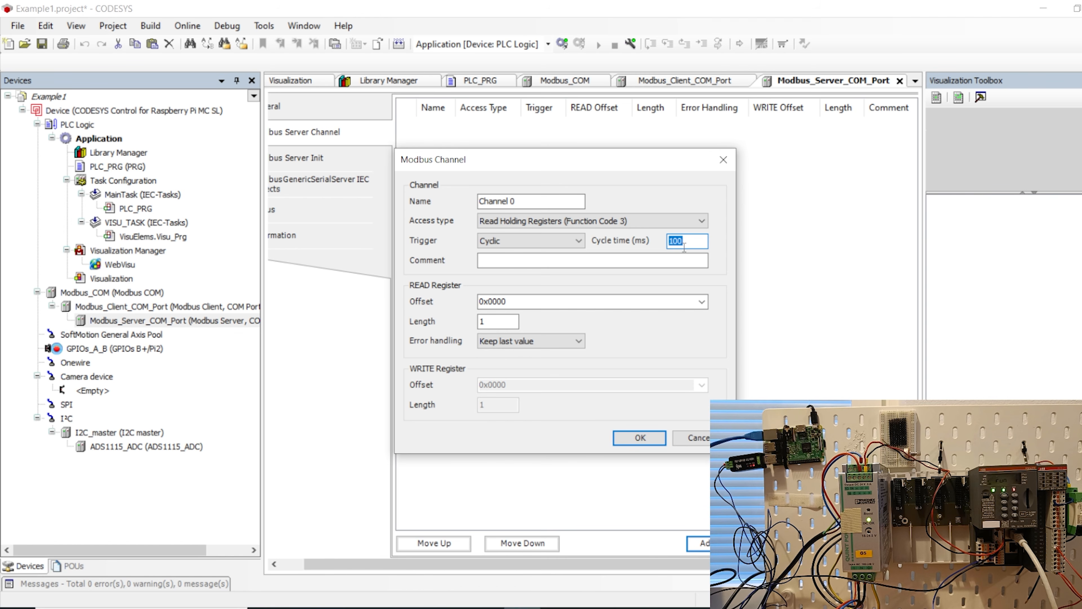
left_click(689, 242)
left_click_drag(689, 242, 648, 244)
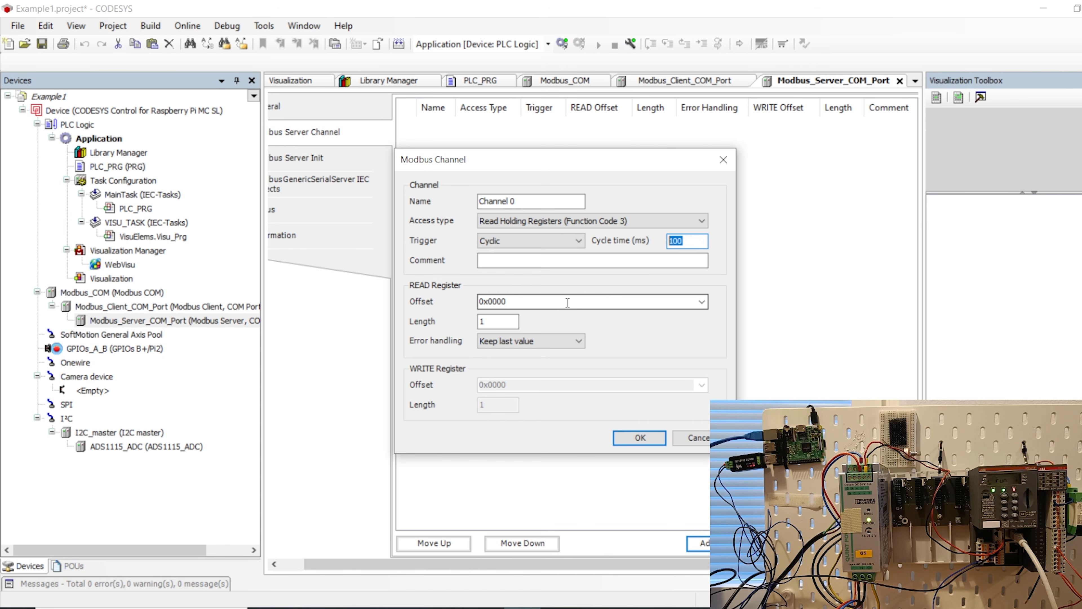
Keep the READ register offset 0x0000 and length 1, and add the channel to the Modbus server
double_click(505, 323)
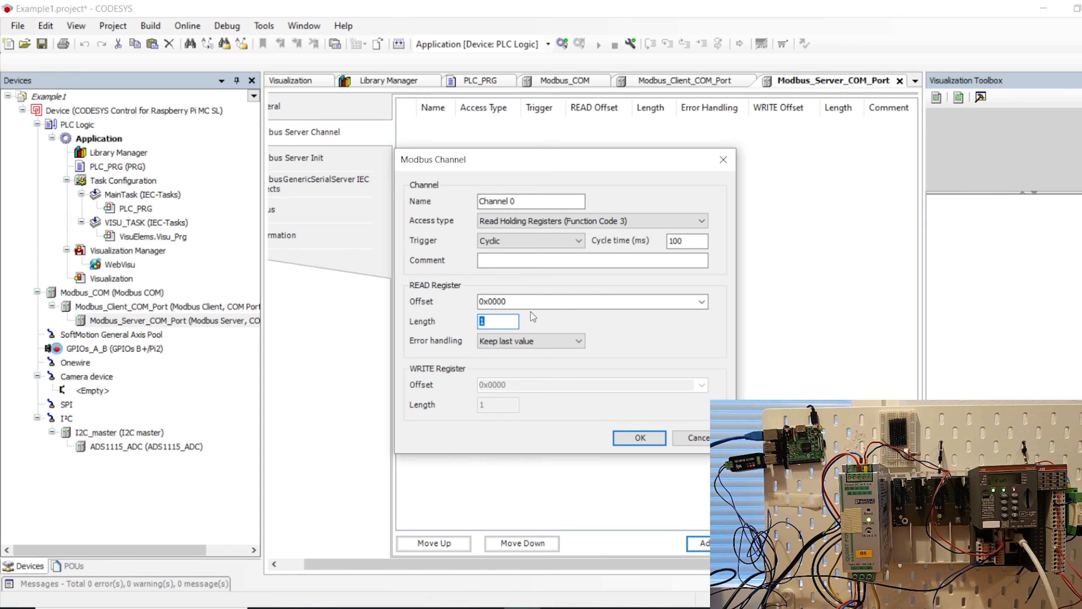
left_click(646, 438)
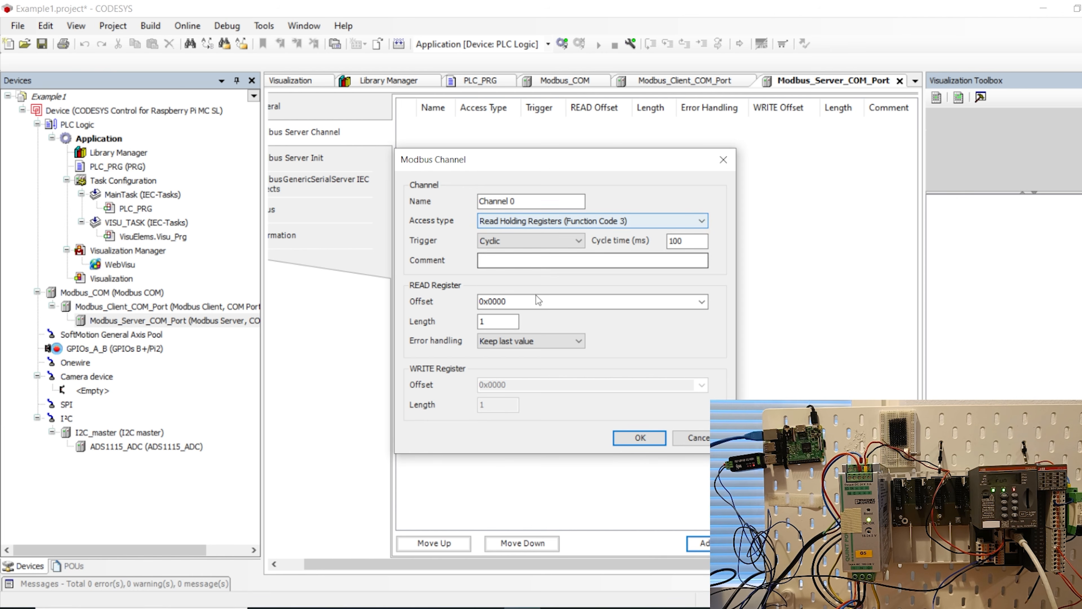
left_click_drag(536, 298, 460, 302)
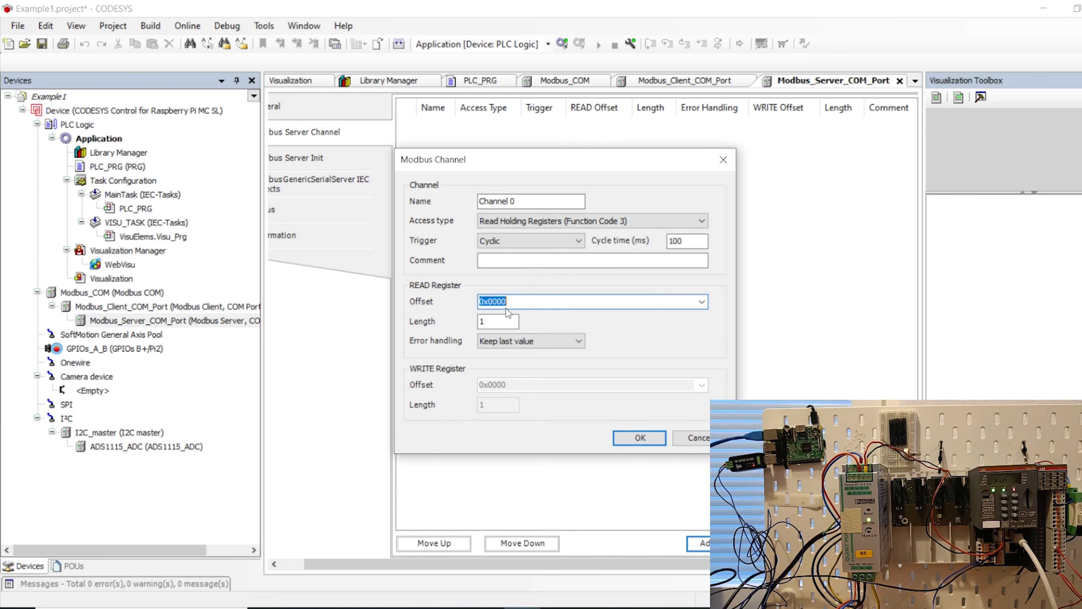
key("Tab")
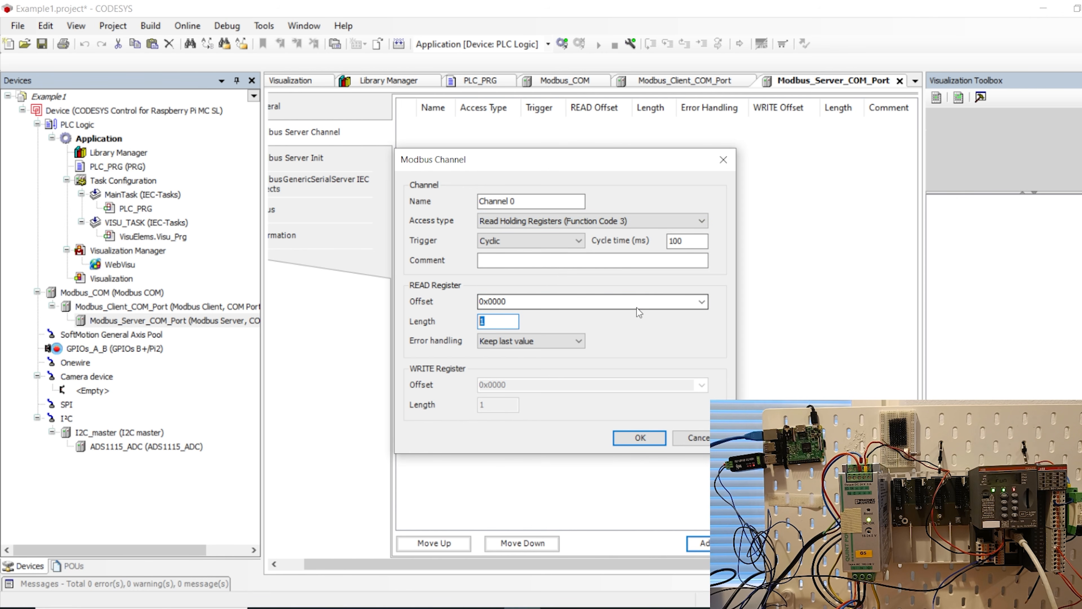
left_click(640, 436)
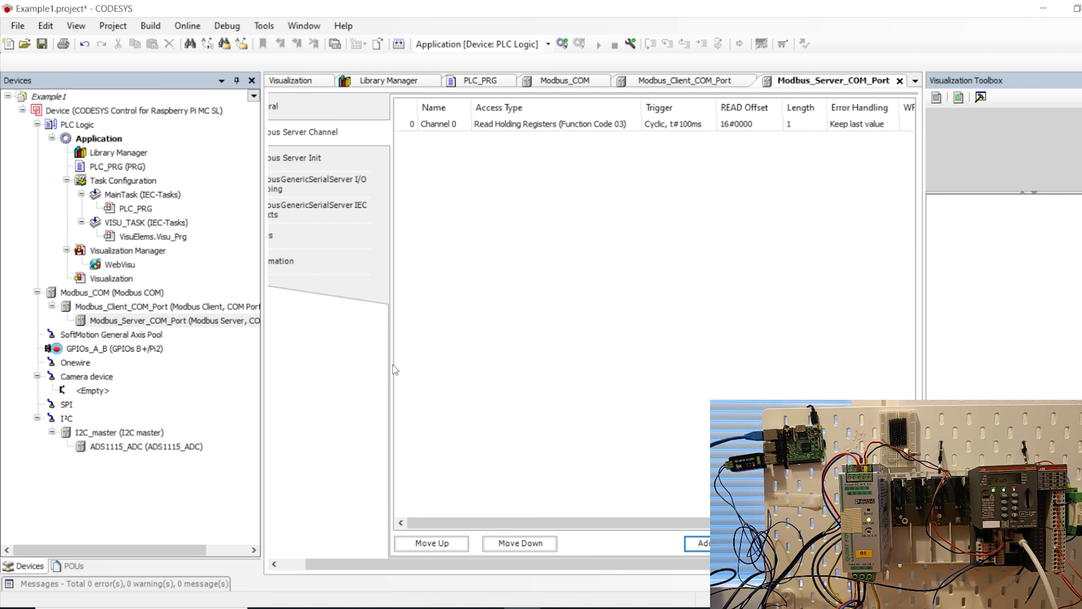
View the Modbus server's initialization list and expand Channel 0 in its I/O mapping
left_click_drag(365, 559, 338, 559)
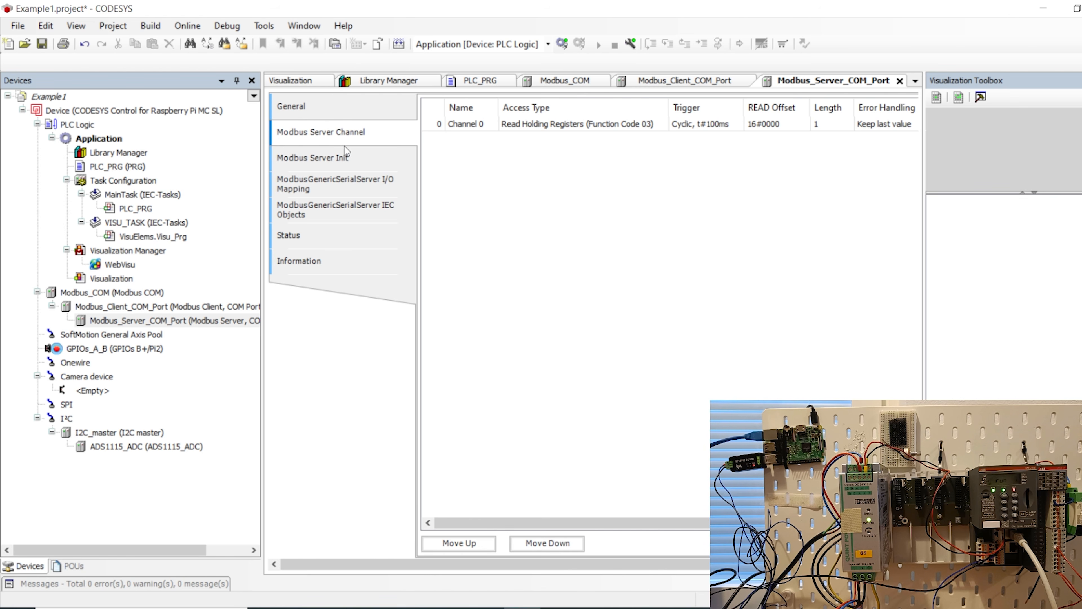
left_click(337, 162)
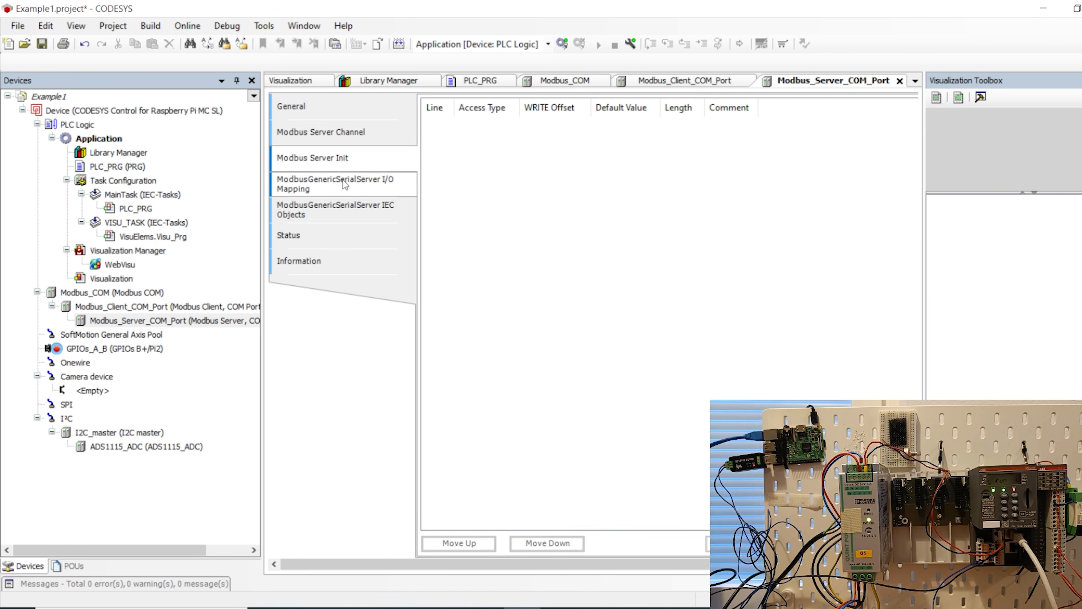
left_click(340, 188)
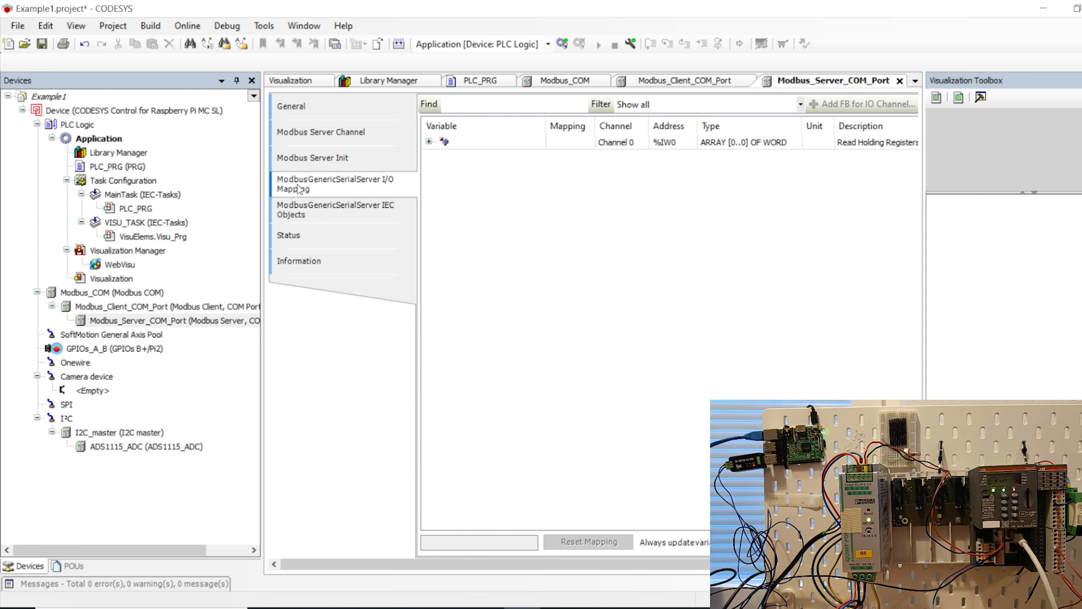
left_click(431, 147)
left_click(404, 141)
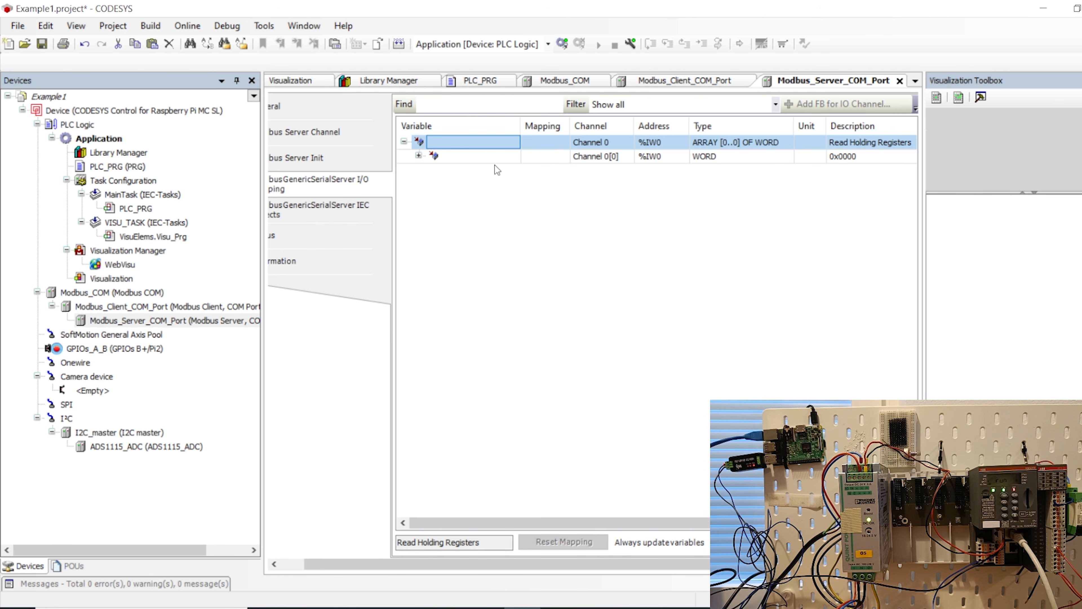
left_click(482, 147)
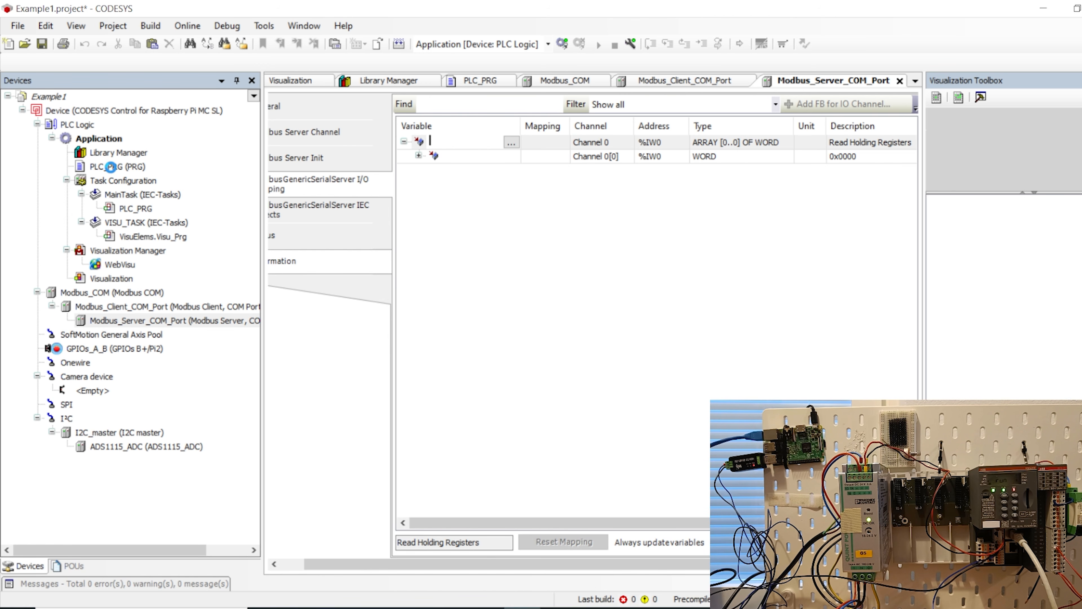
Declare the variable mbData of type WORD in PLC_PRG below the Channel_01 to Channel_04 declarations
double_click(114, 166)
left_click(493, 201)
key("Return")
key("Return")
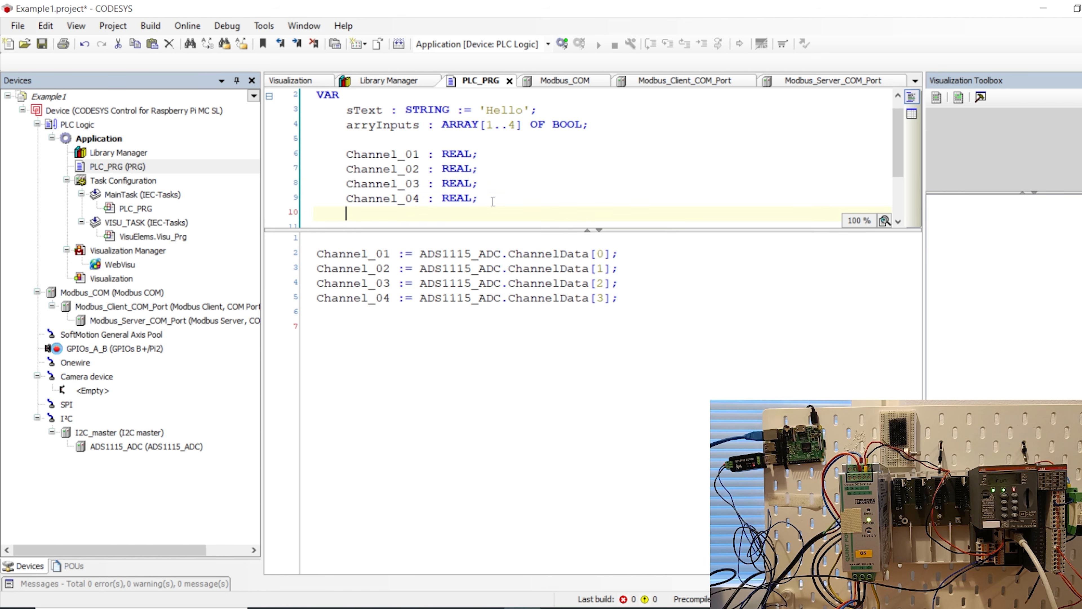
type("mb")
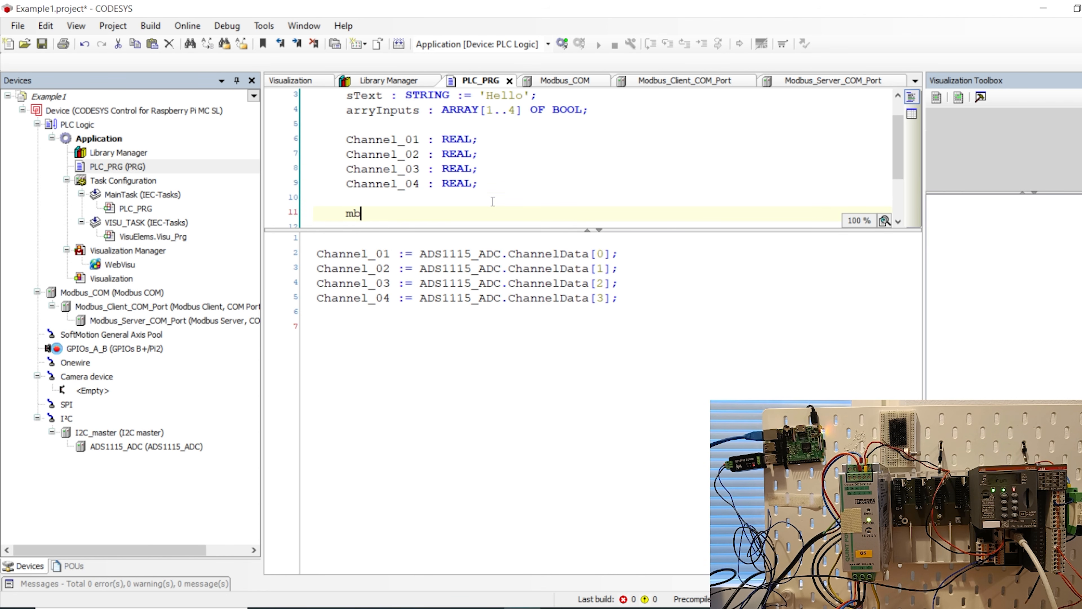
type("Data :")
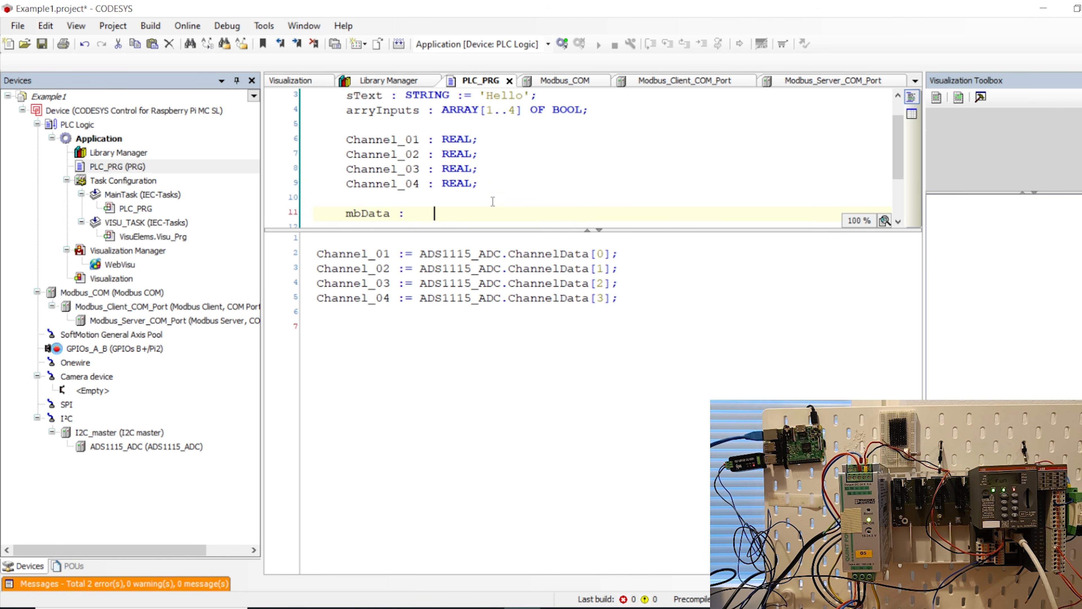
key("Tab")
type("word;")
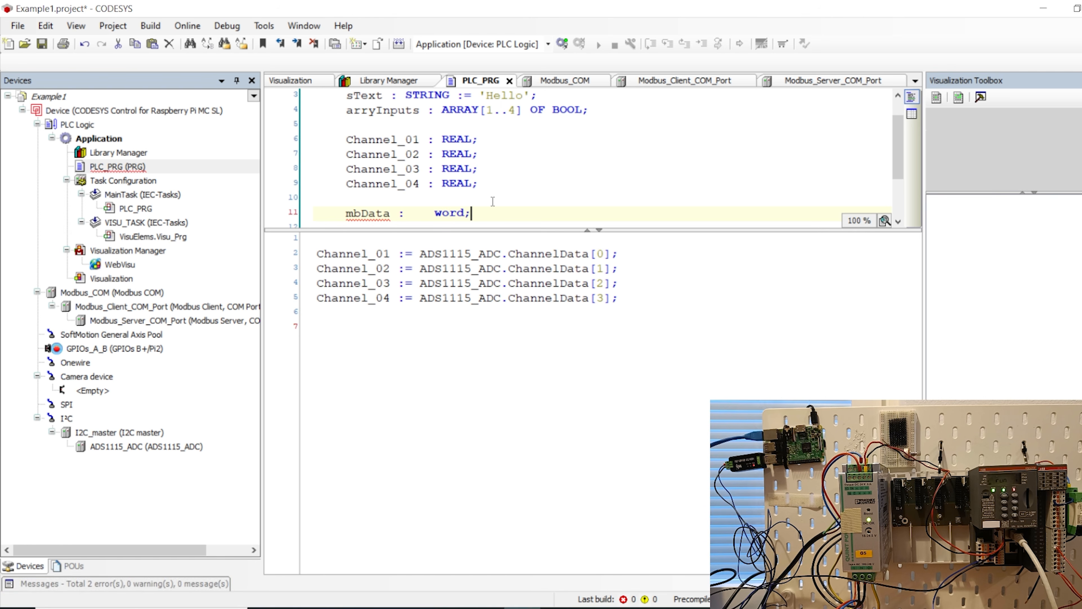
key("Return")
double_click(367, 199)
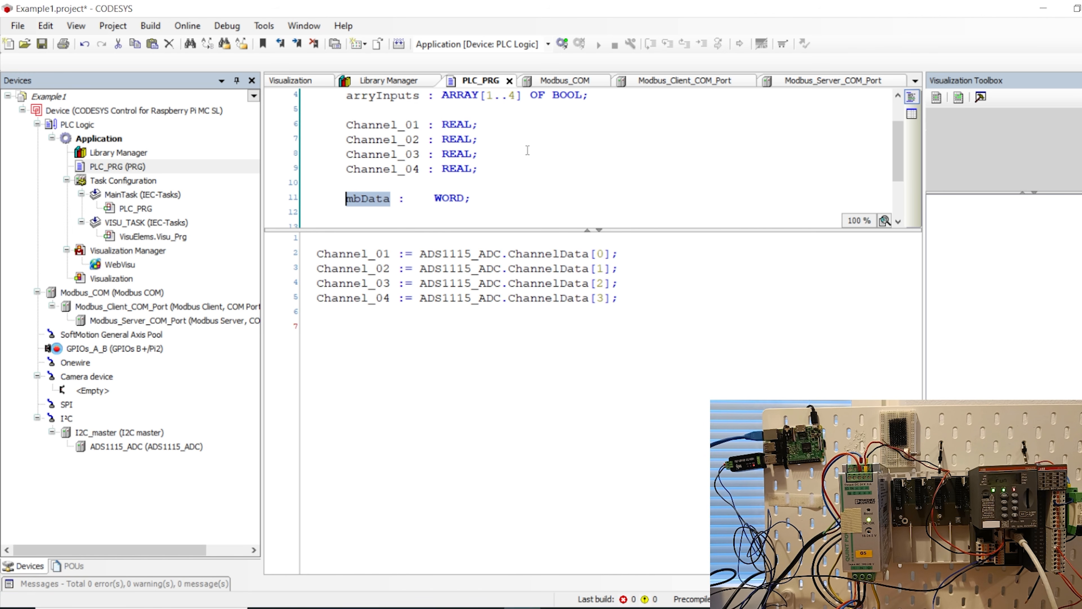
Map Channel 0 of Modbus_Server_COM_Port to the variable Application.PLC_PRG.mbData through the Input Assistant
double_click(140, 320)
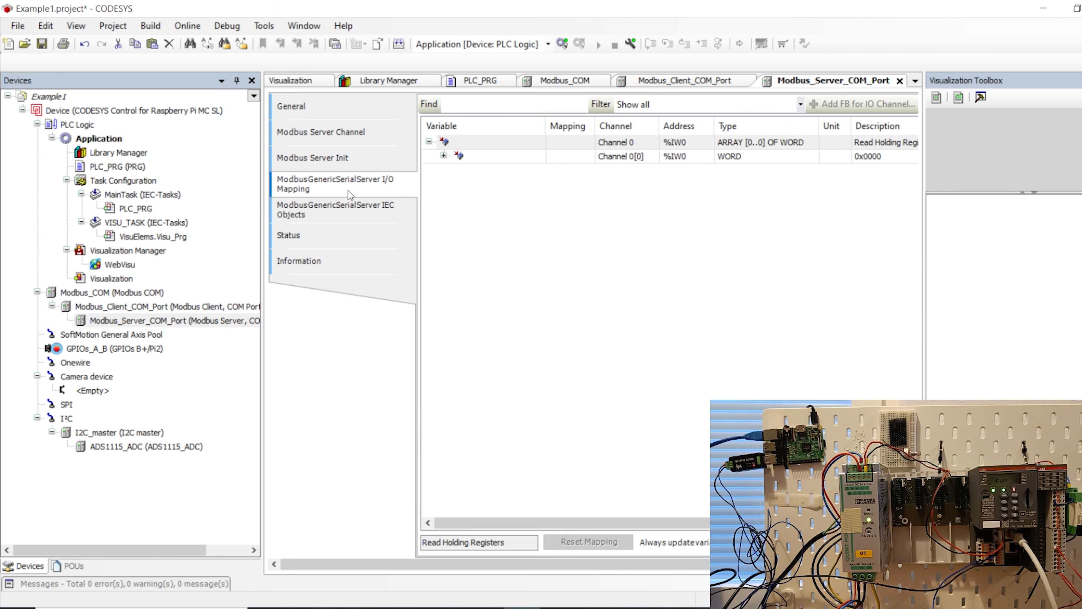
double_click(505, 142)
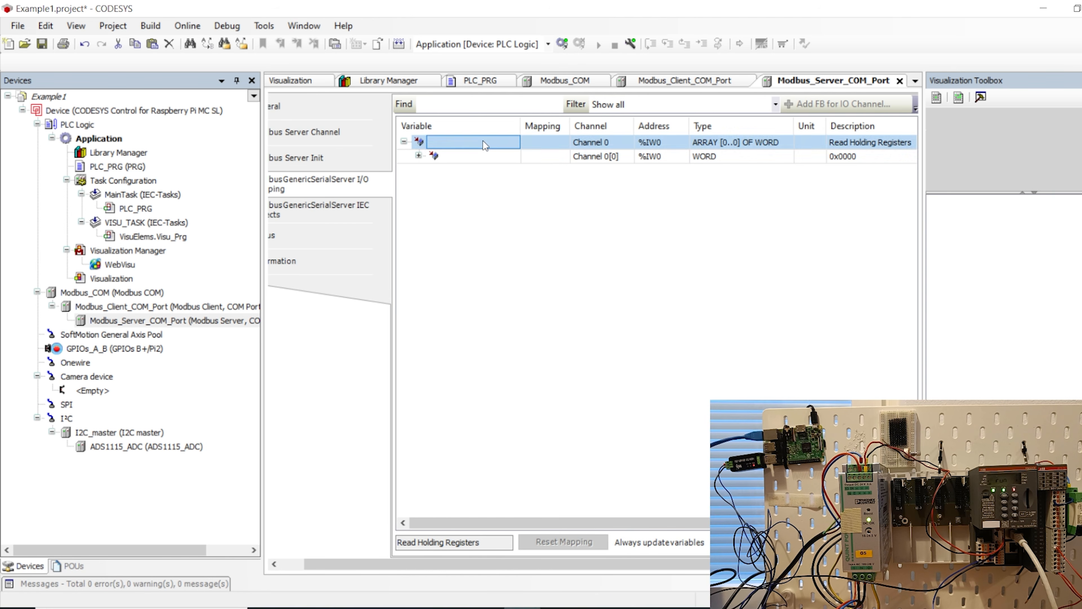
left_click(509, 143)
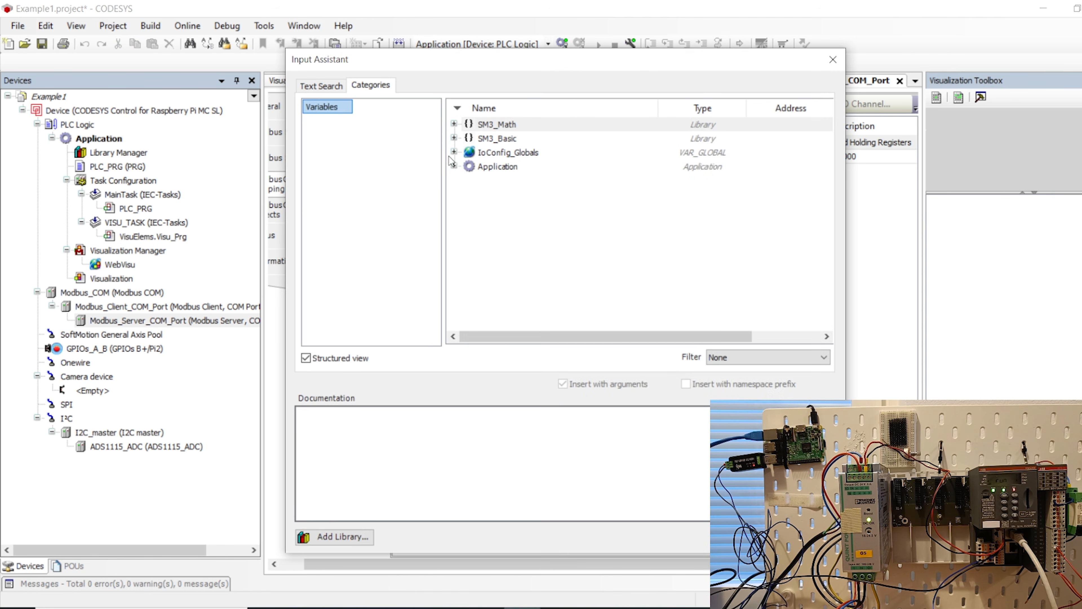
left_click(454, 166)
left_click(468, 180)
left_click(514, 180)
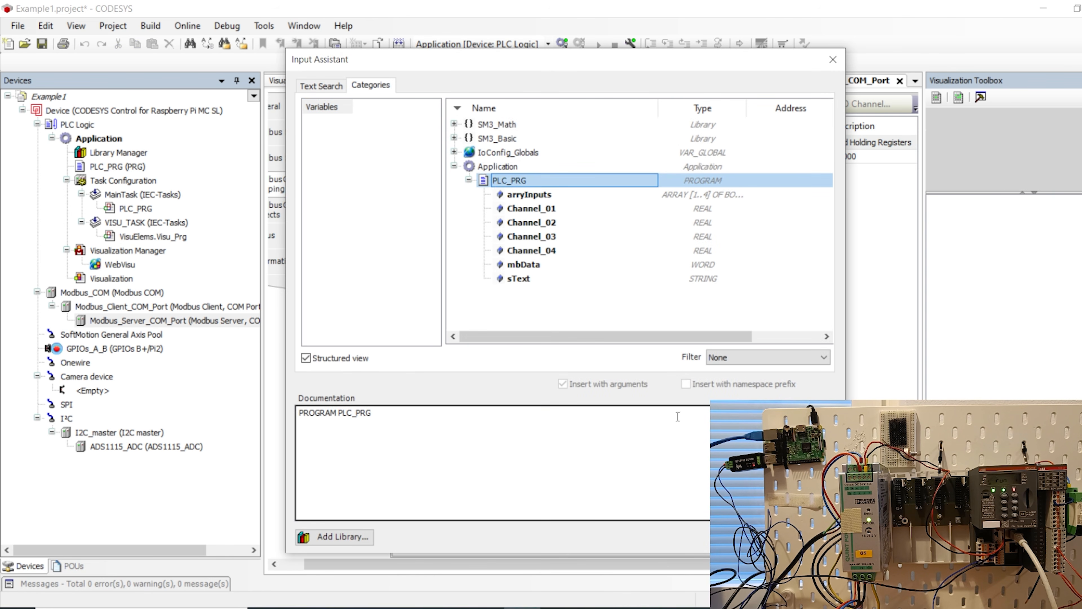
left_click(523, 264)
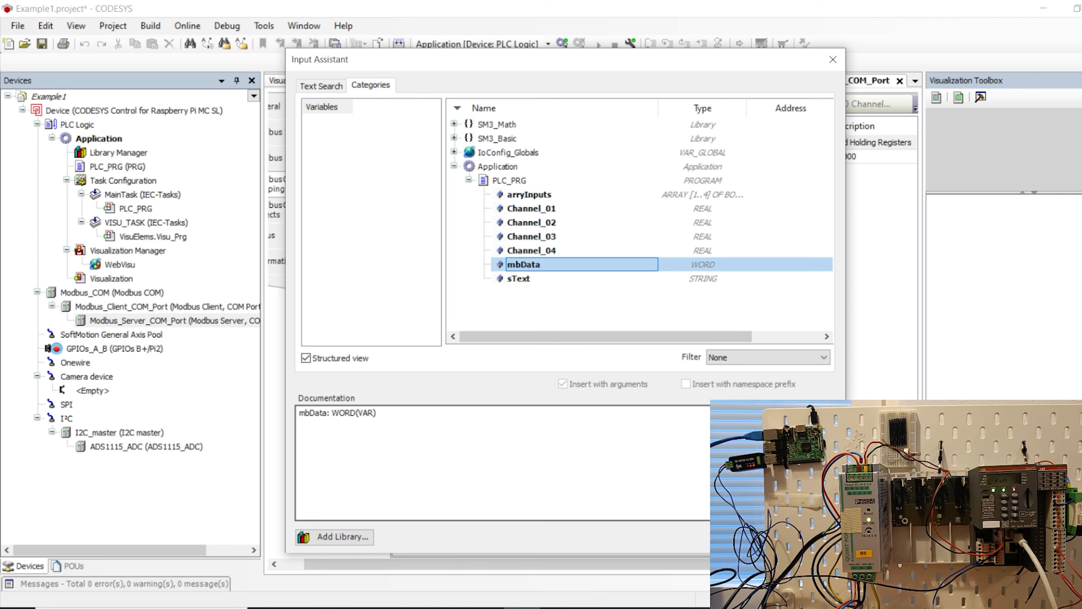
key("Return")
key("Return")
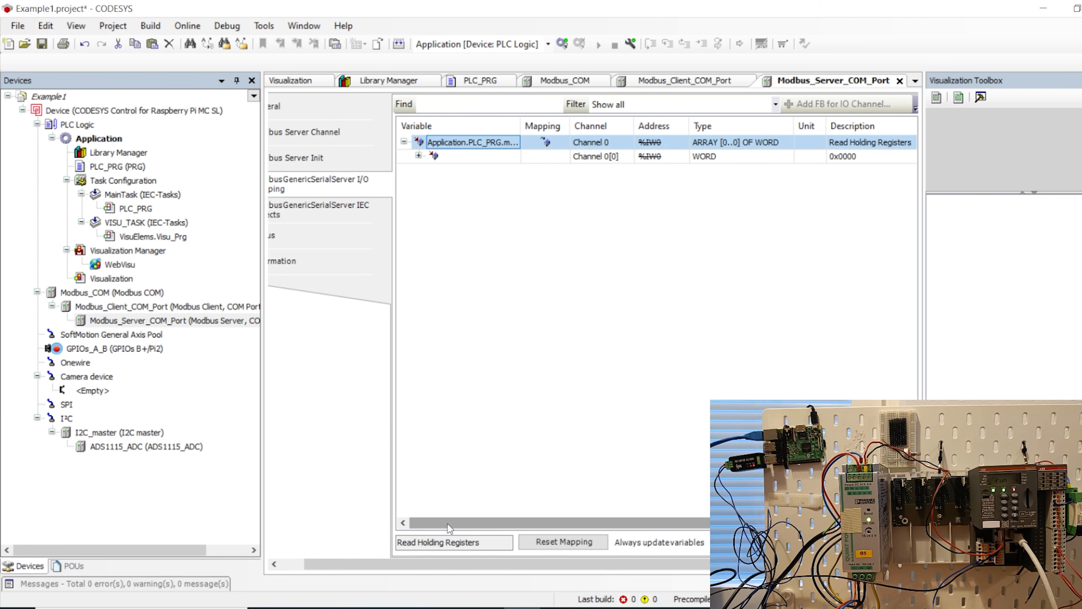
left_click(445, 364)
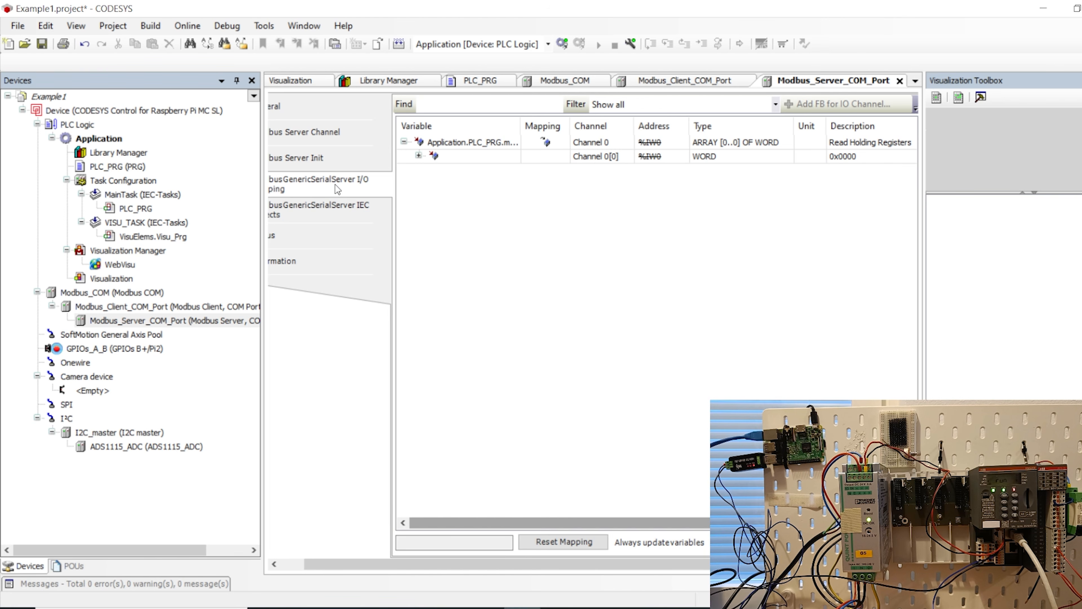
Examine the Modbus server's IEC objects, channel list, initialization list, general settings and I/O mapping
left_click(336, 210)
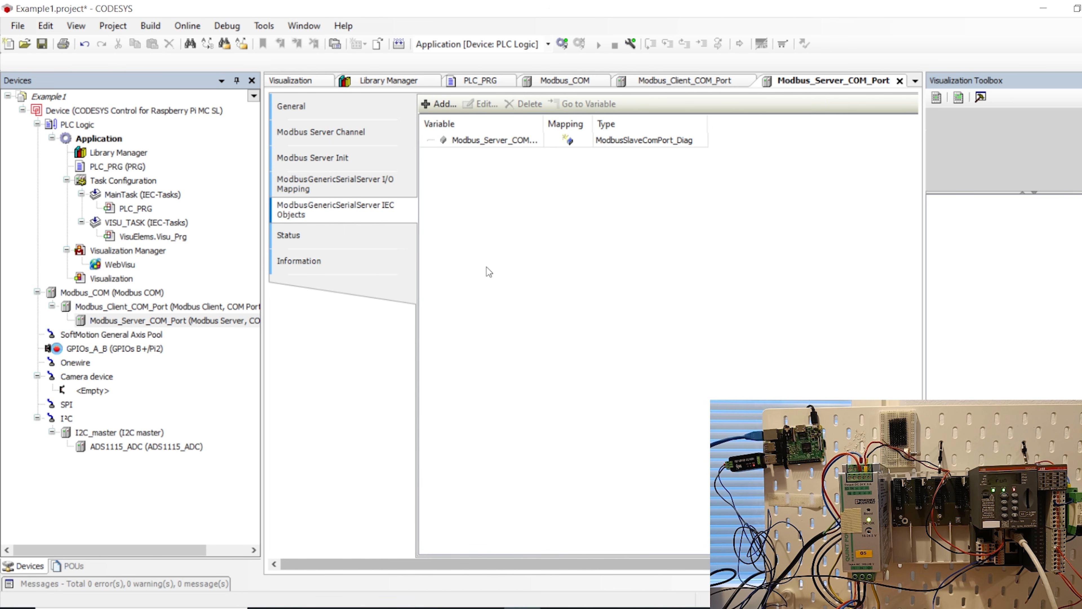
left_click(320, 156)
left_click(330, 184)
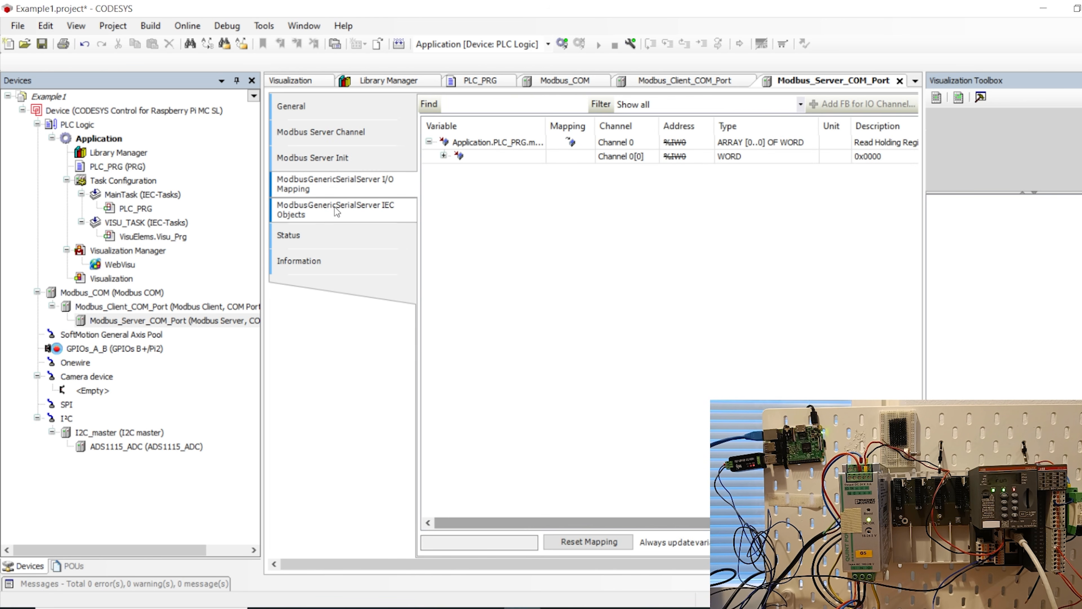
left_click(333, 158)
left_click(339, 133)
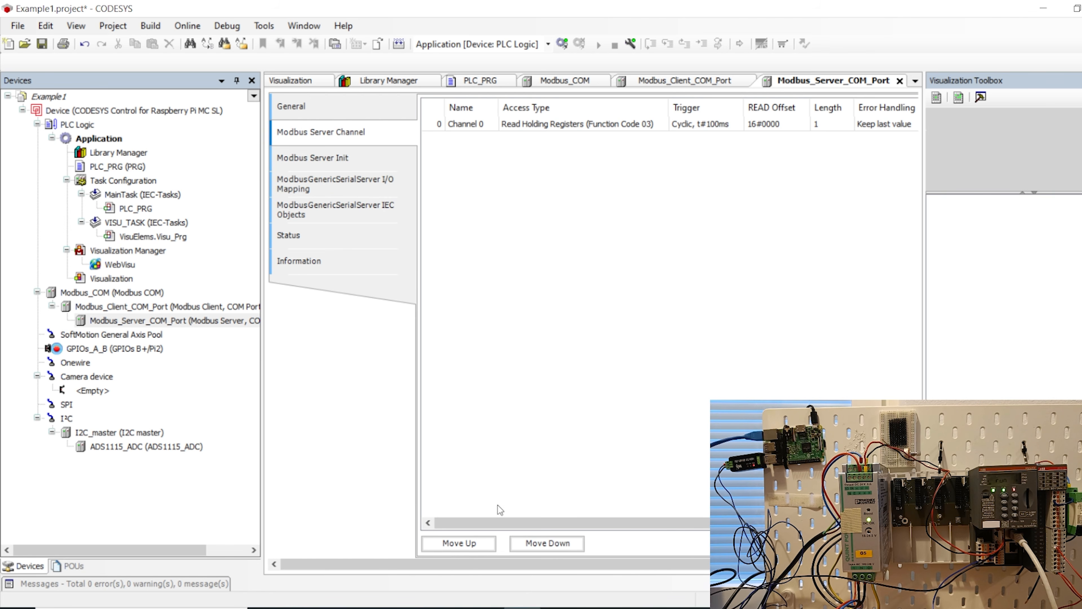
left_click(337, 158)
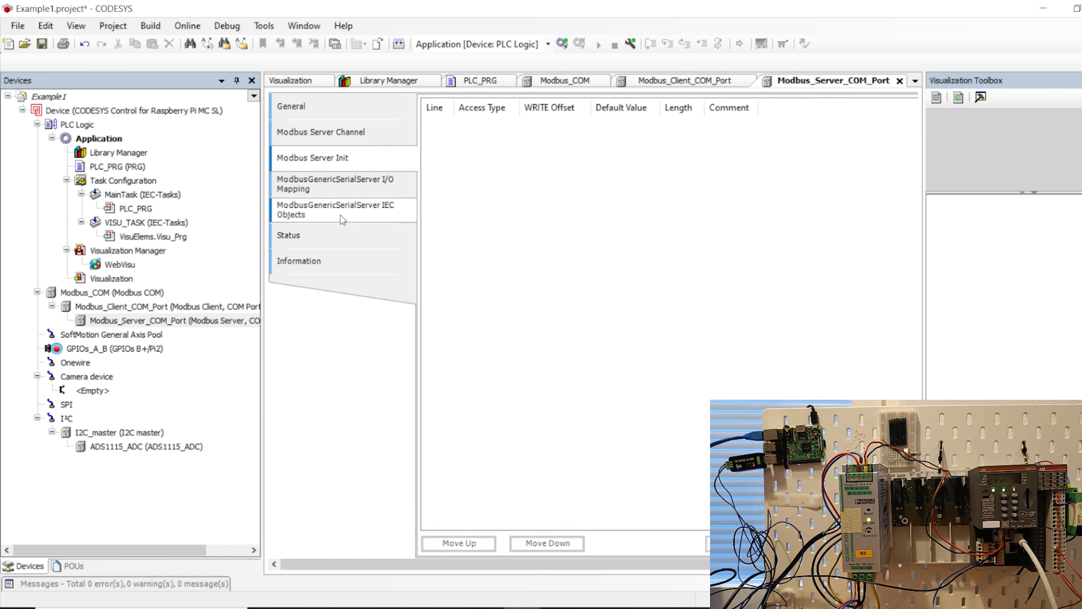
left_click(312, 107)
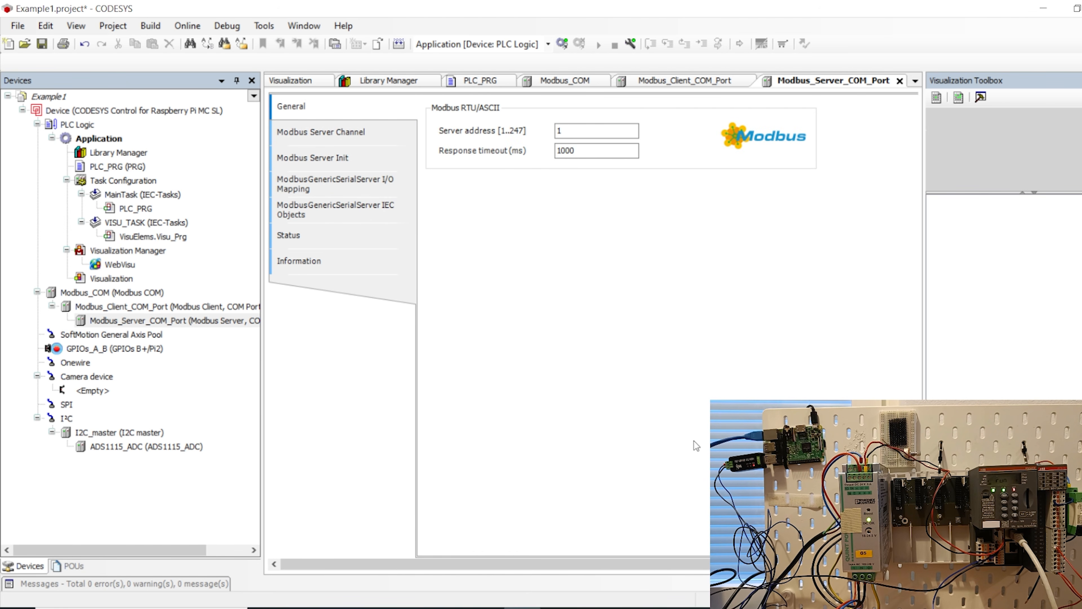
left_click(323, 184)
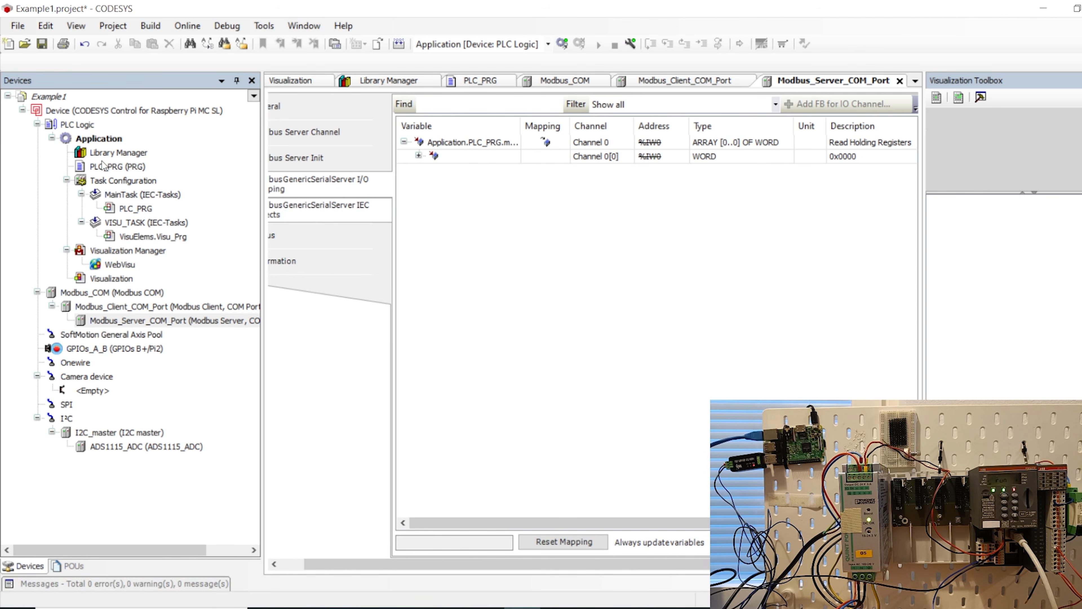
Review the Modbus COM, client and server devices and the server's channel, widening the I/O mapping's Variable column to read the full name
left_click(97, 296)
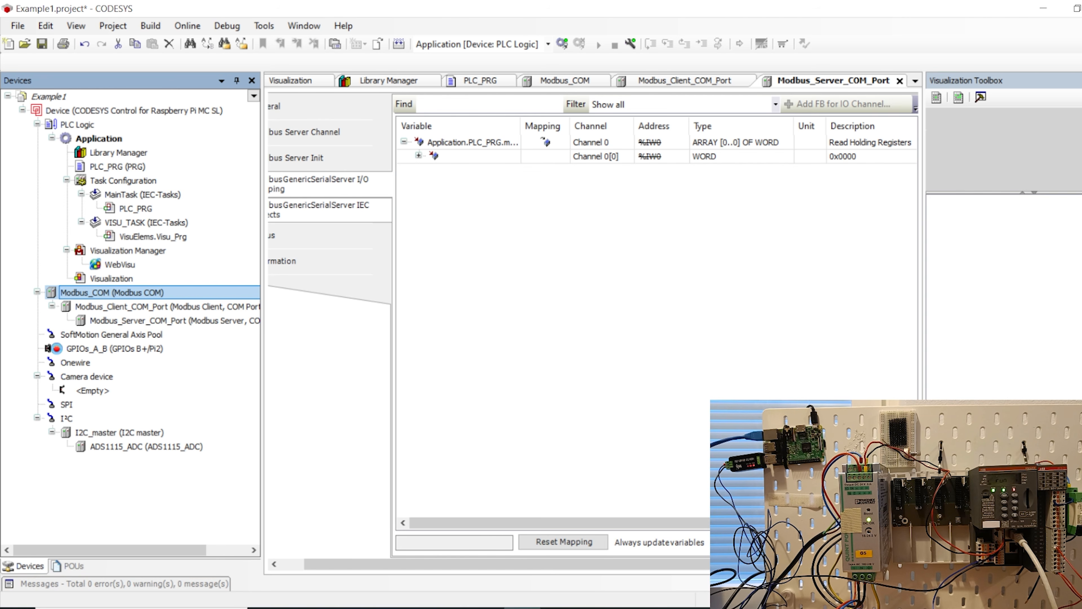
left_click(132, 311)
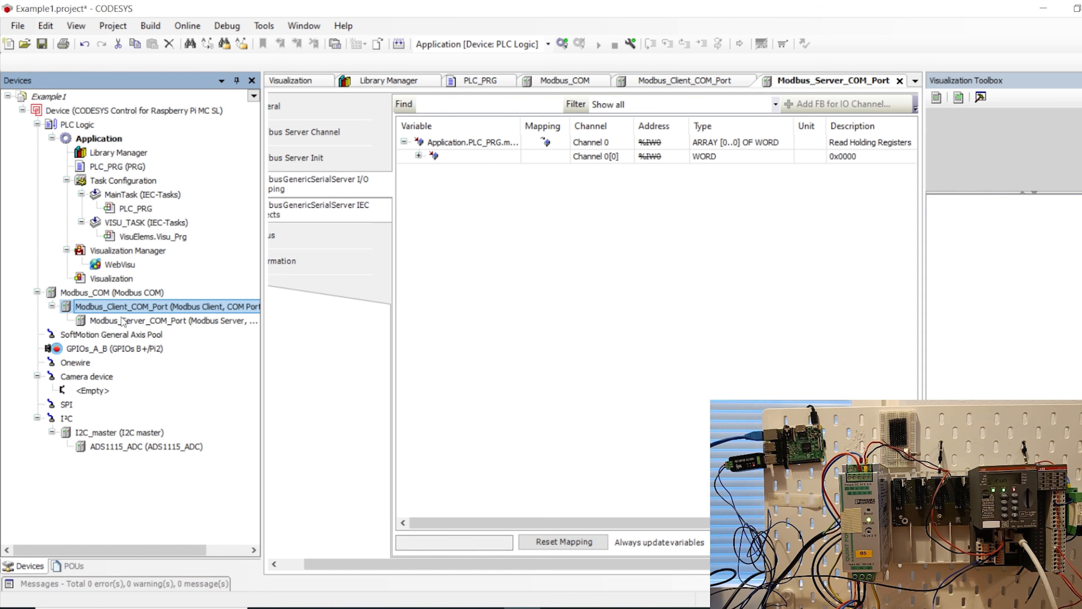
left_click(142, 320)
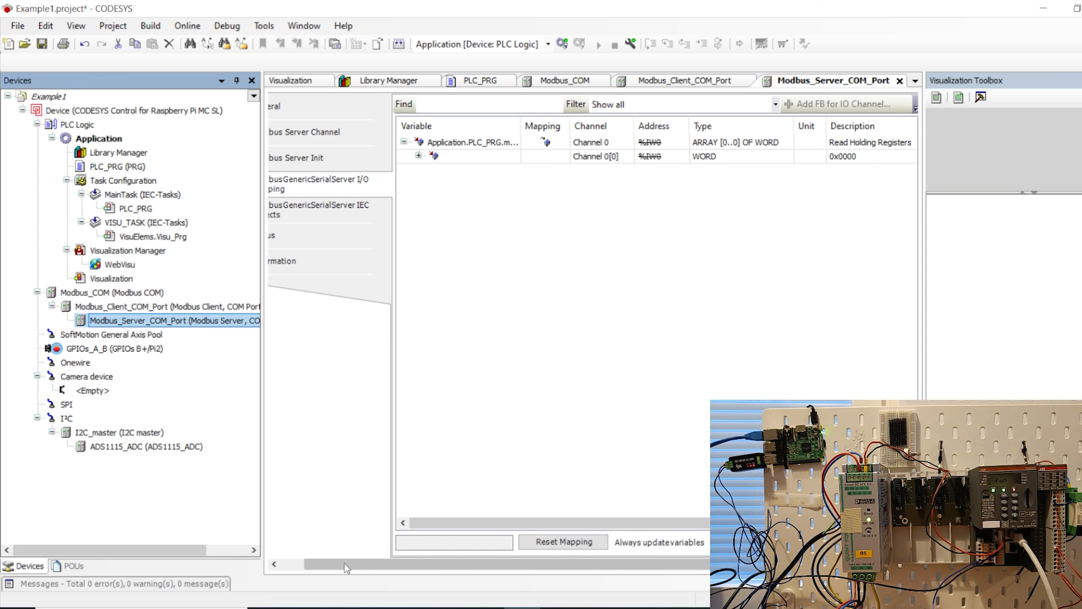
left_click_drag(326, 566, 302, 567)
left_click(352, 131)
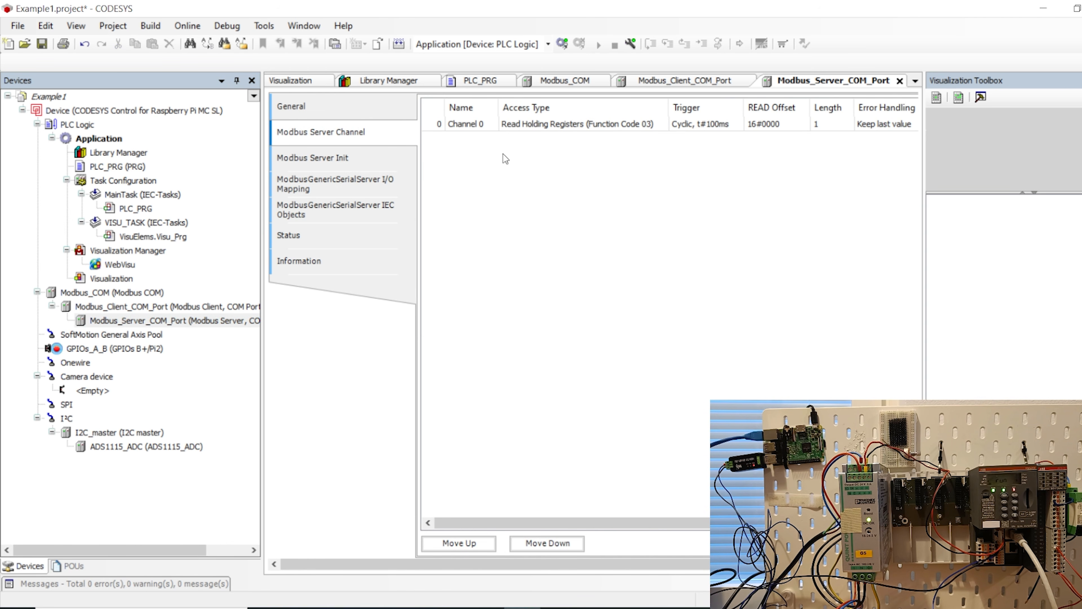
left_click(342, 181)
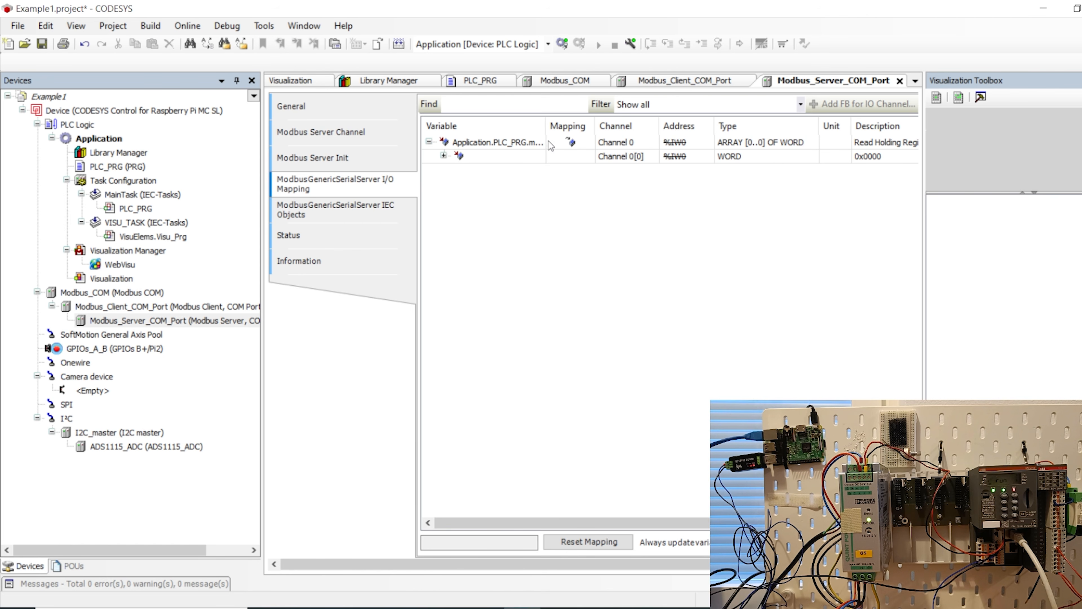
left_click_drag(548, 141, 562, 141)
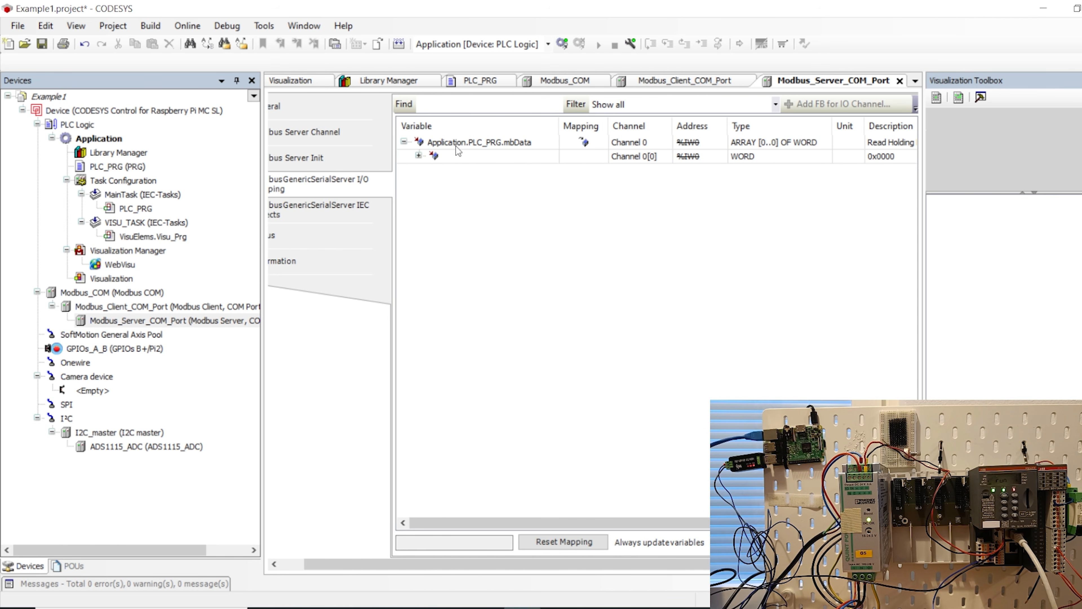
left_click_drag(419, 564, 394, 564)
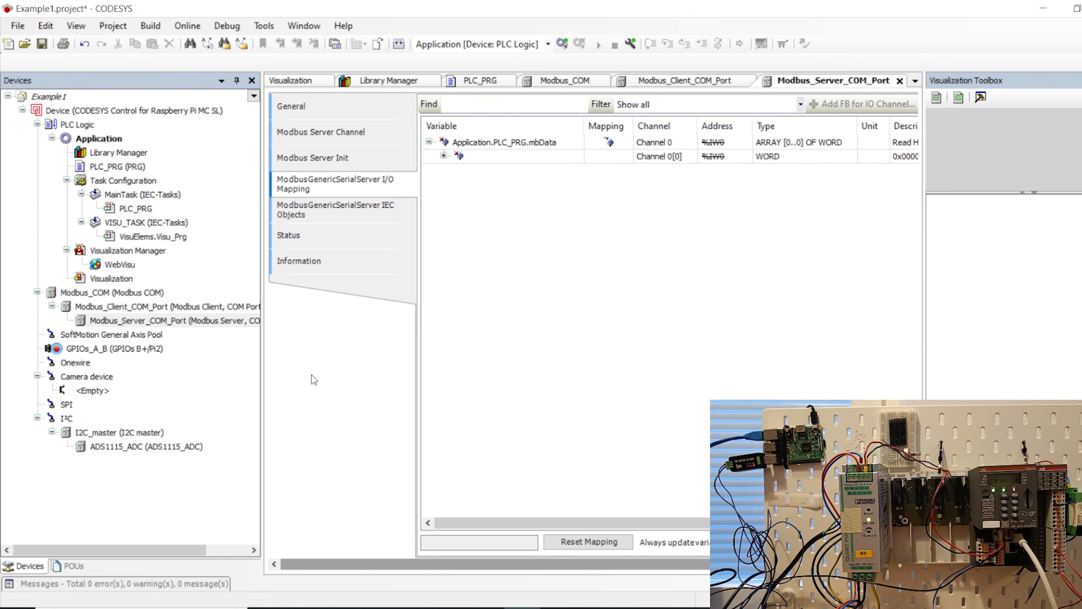
Open Deploy Control SL, enter the account password for user pi, and connect to the Raspberry Pi at 192.168.1.37 on port 22
left_click(266, 27)
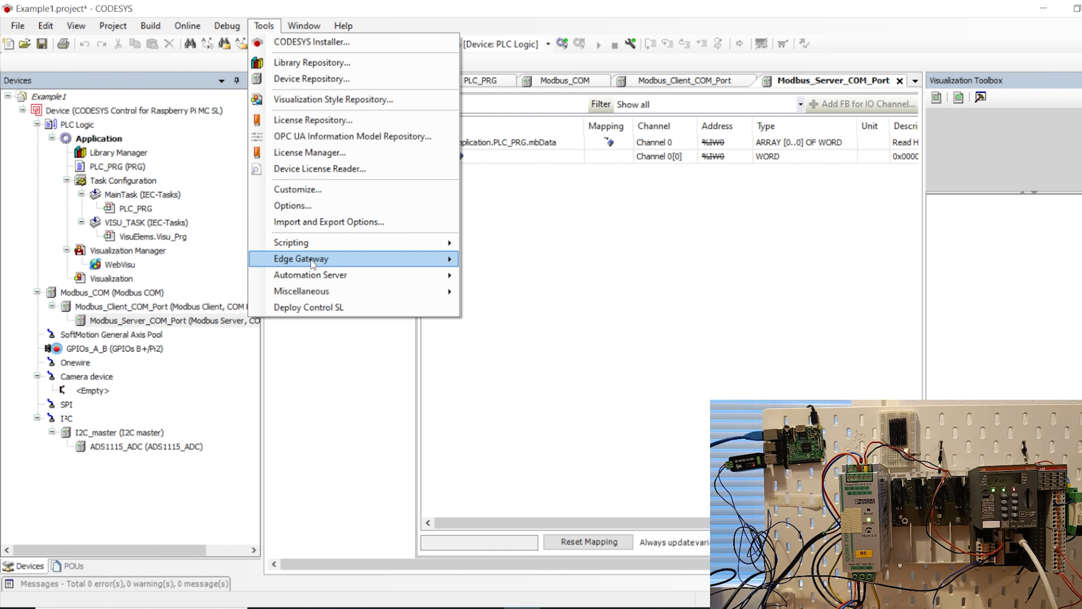
left_click(317, 308)
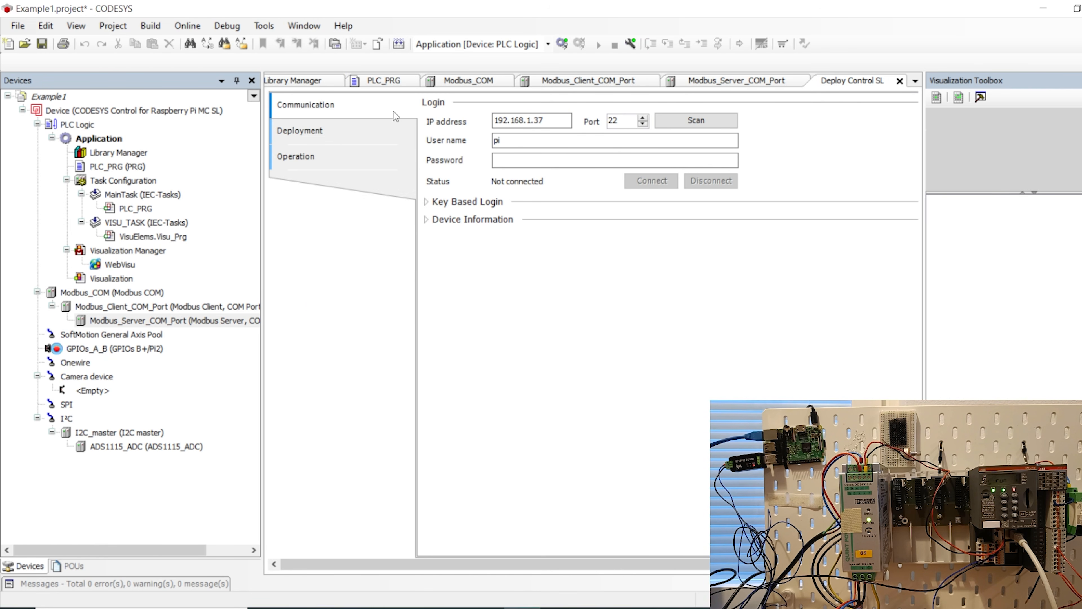
left_click(509, 141)
key("Tab")
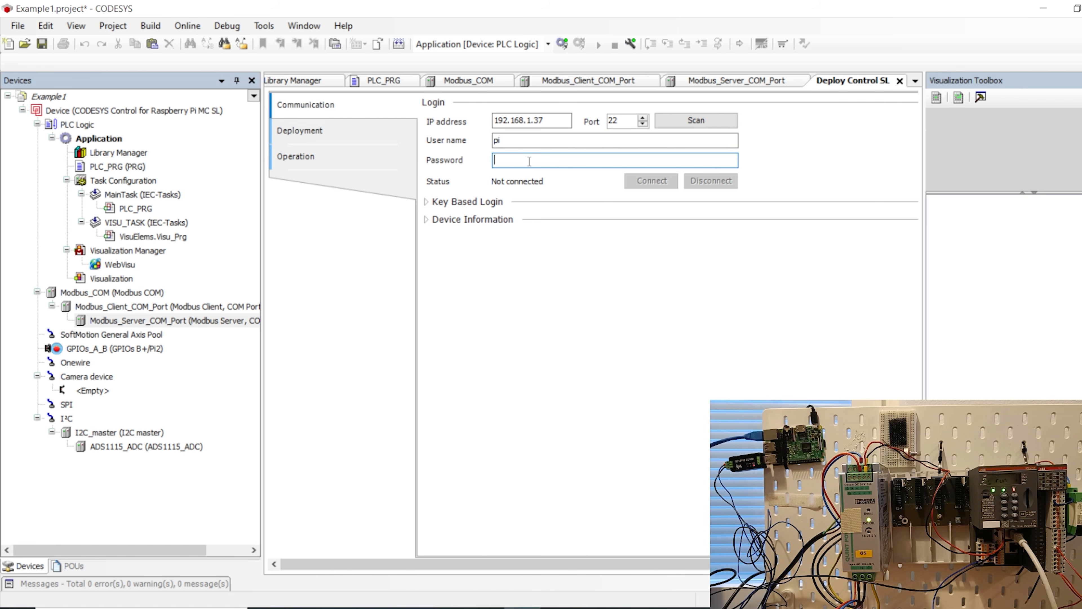
type("********")
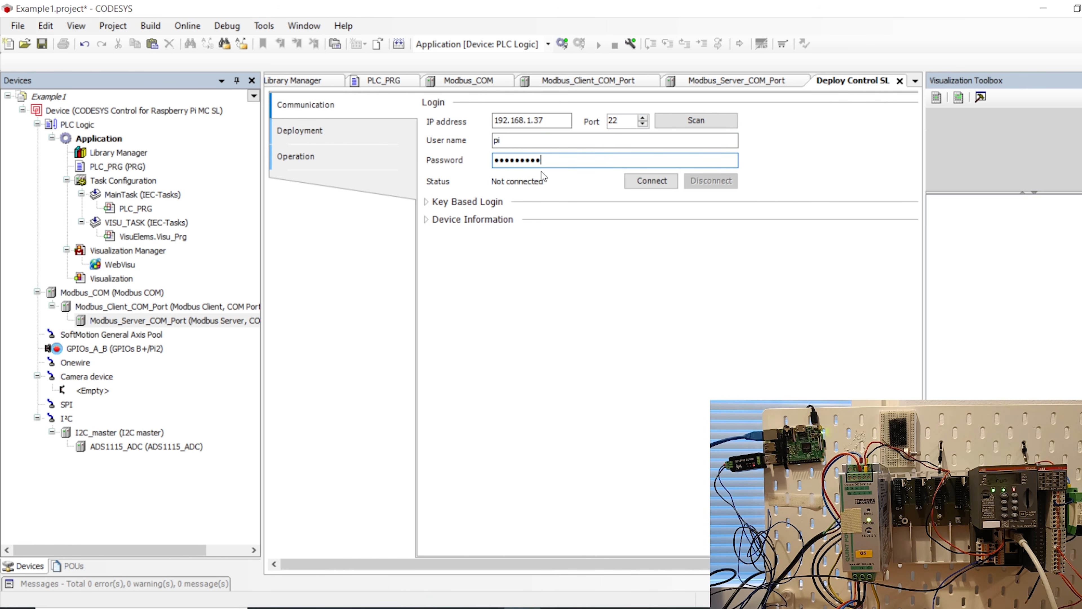
left_click(636, 184)
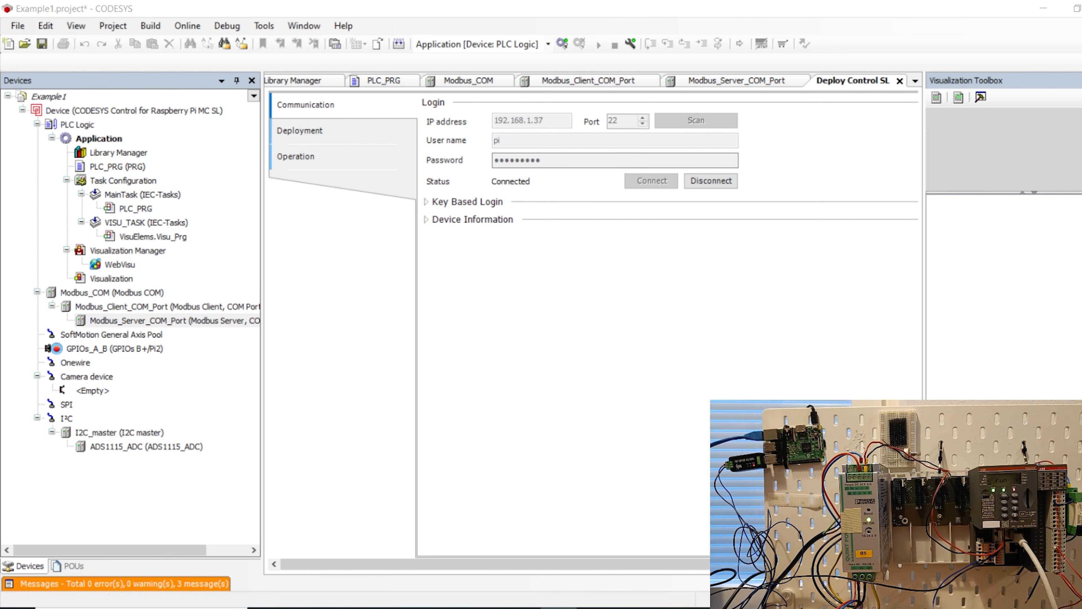
Check the service states in Deploy Control SL and close all open editors except Device
left_click(328, 157)
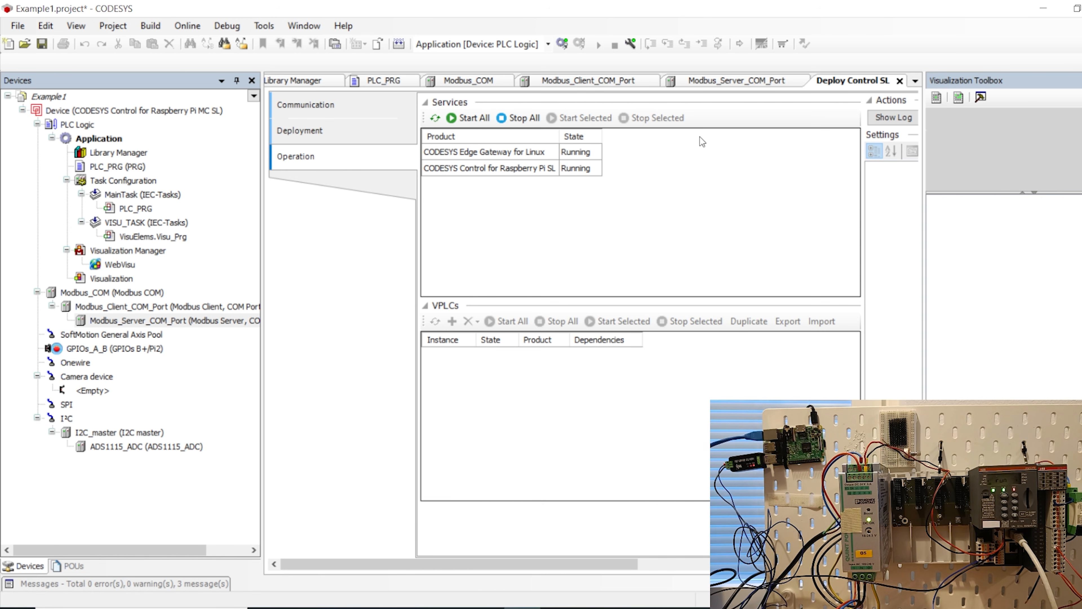
left_click(899, 81)
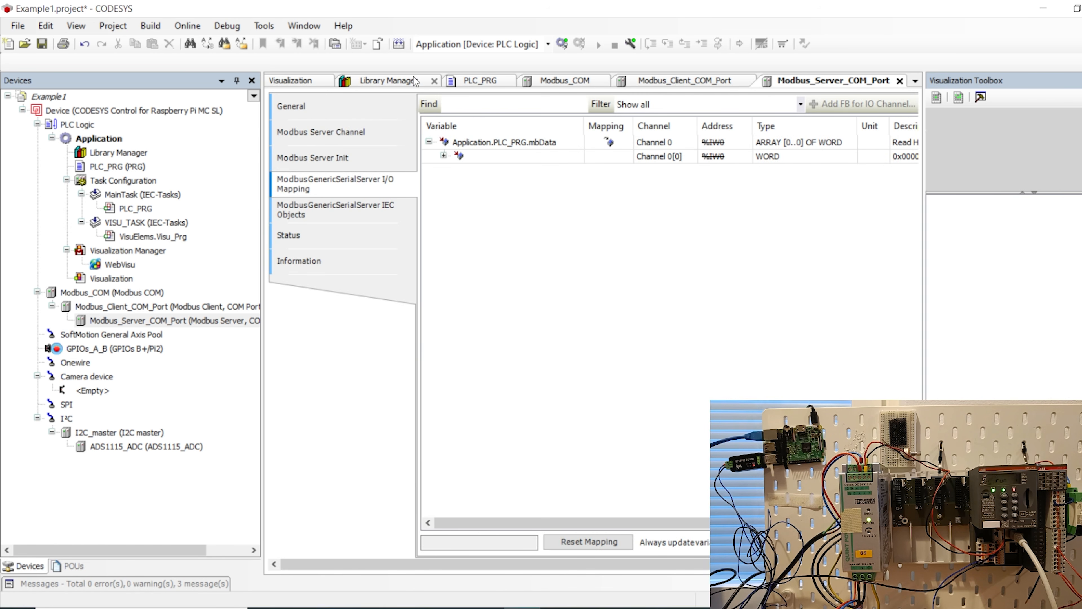
left_click(434, 81)
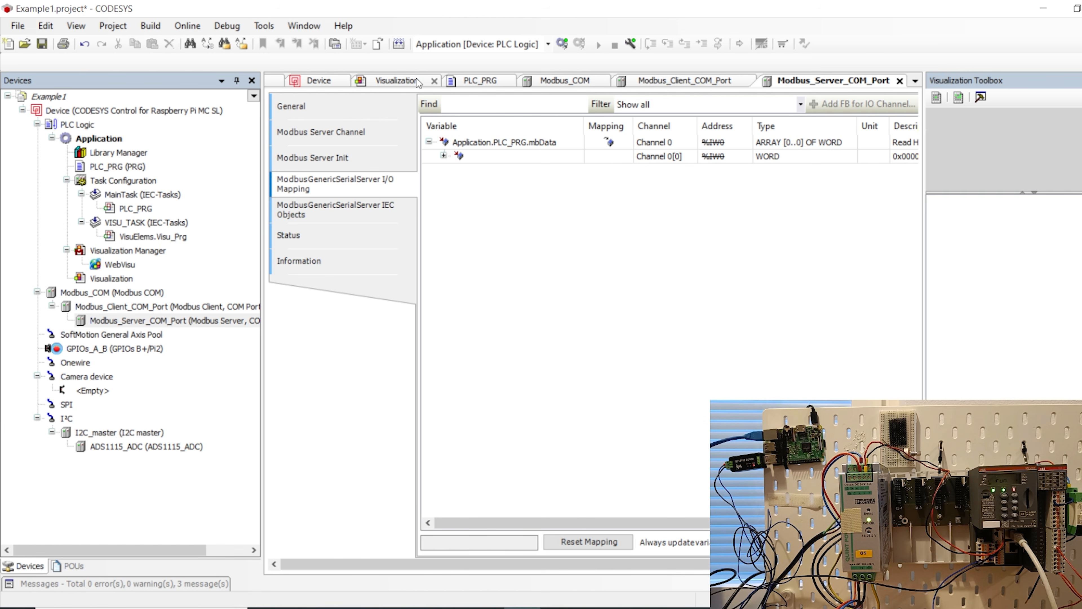
left_click(434, 81)
right_click(405, 80)
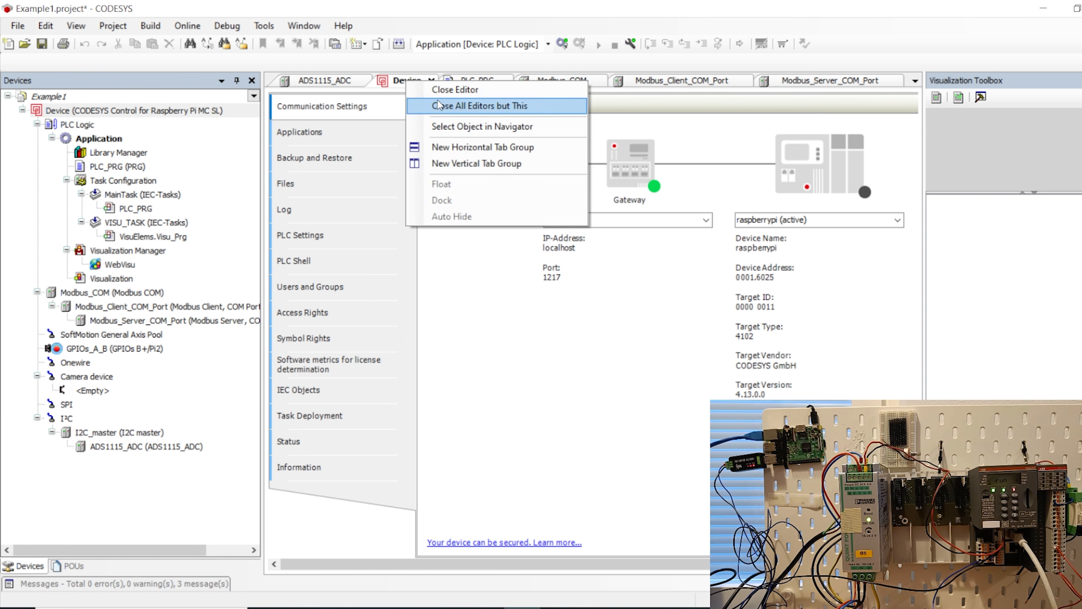
left_click(469, 104)
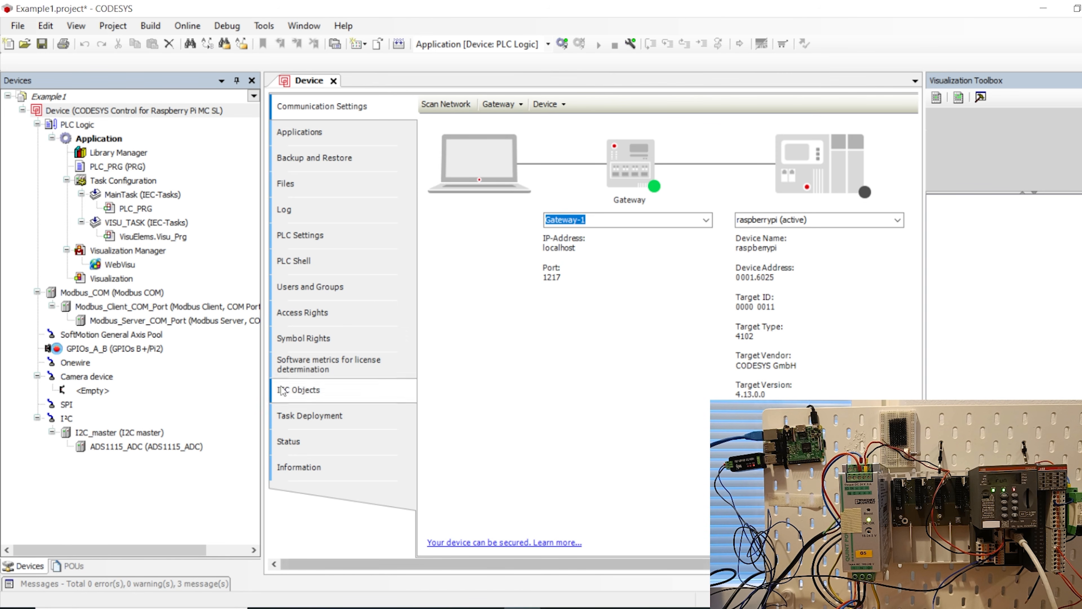
Scan the network through Gateway-1 and select raspberrypi [0001.6025] as the path to the controller
left_click(456, 107)
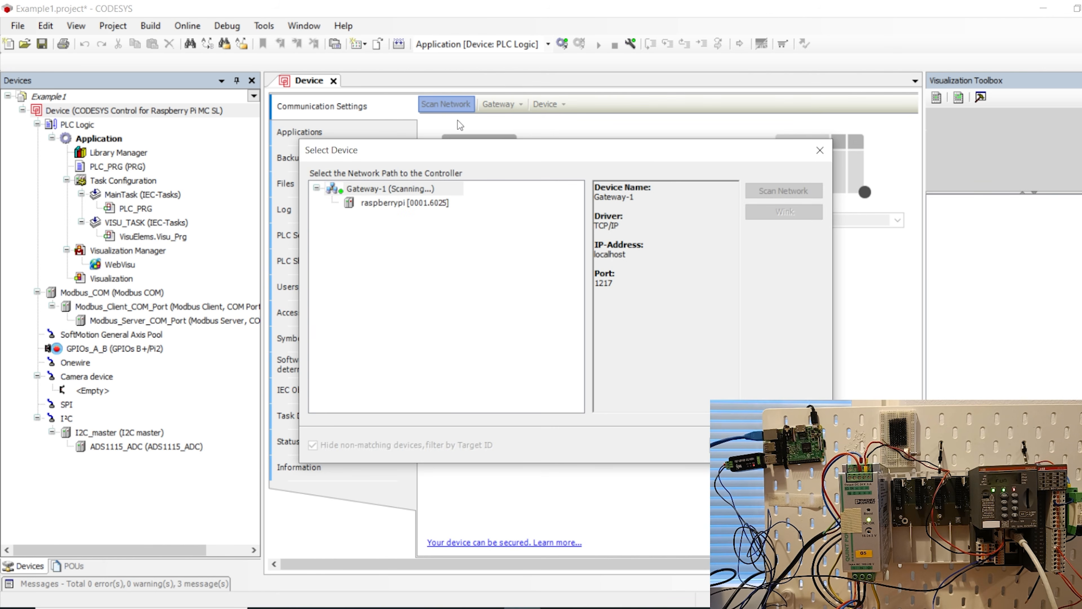
left_click(382, 207)
left_click(737, 445)
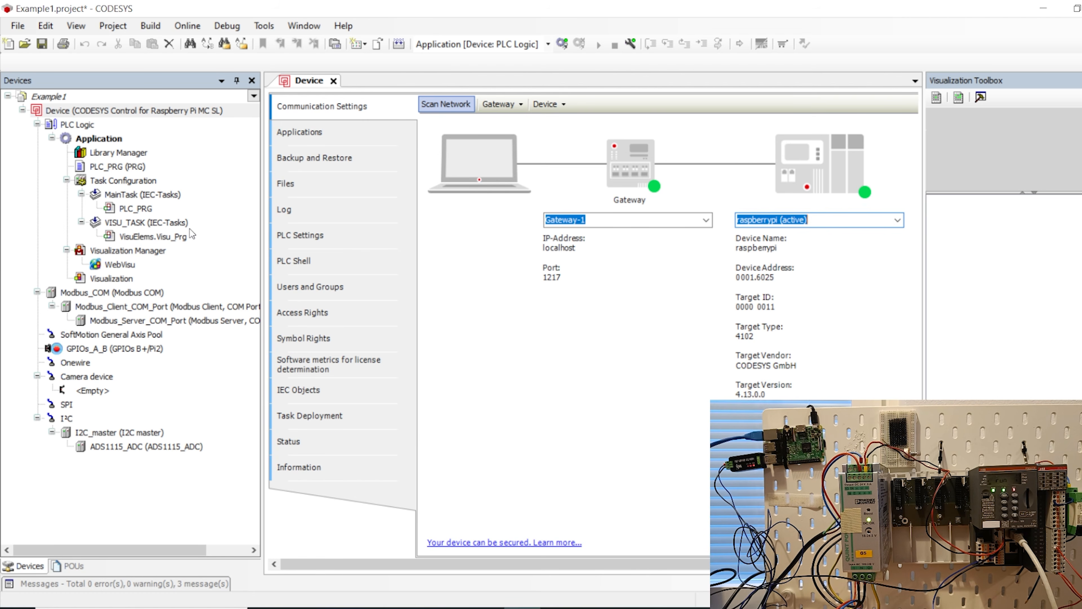
Log in to the controller, download the changed application and start it
left_click(562, 44)
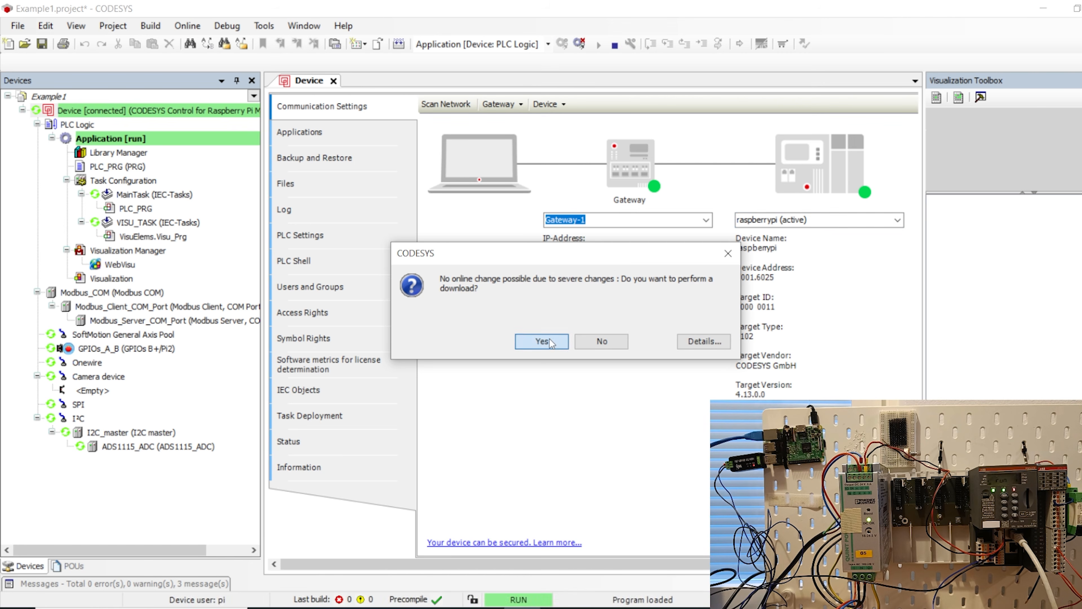
left_click(529, 343)
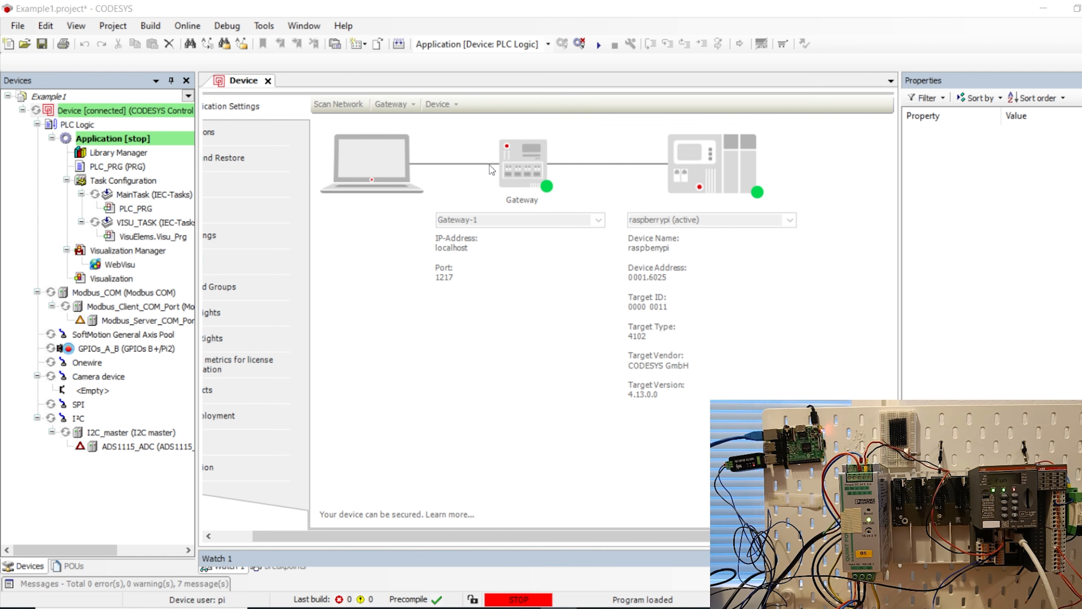
left_click(598, 44)
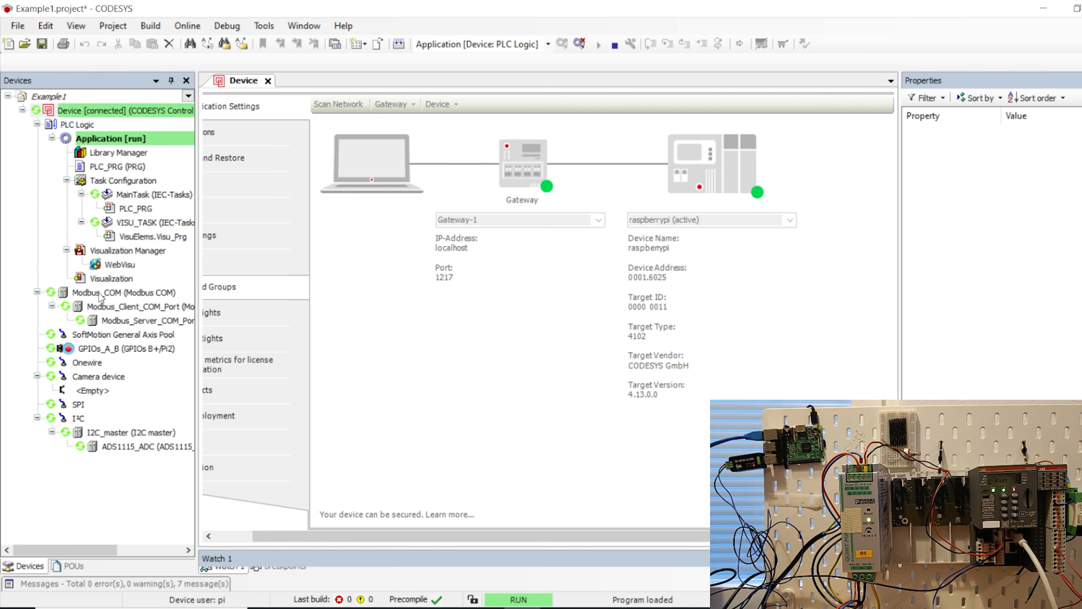
Check the online status of the Modbus COM, client and server devices and the live value of mbData in PLC_PRG
left_click(86, 295)
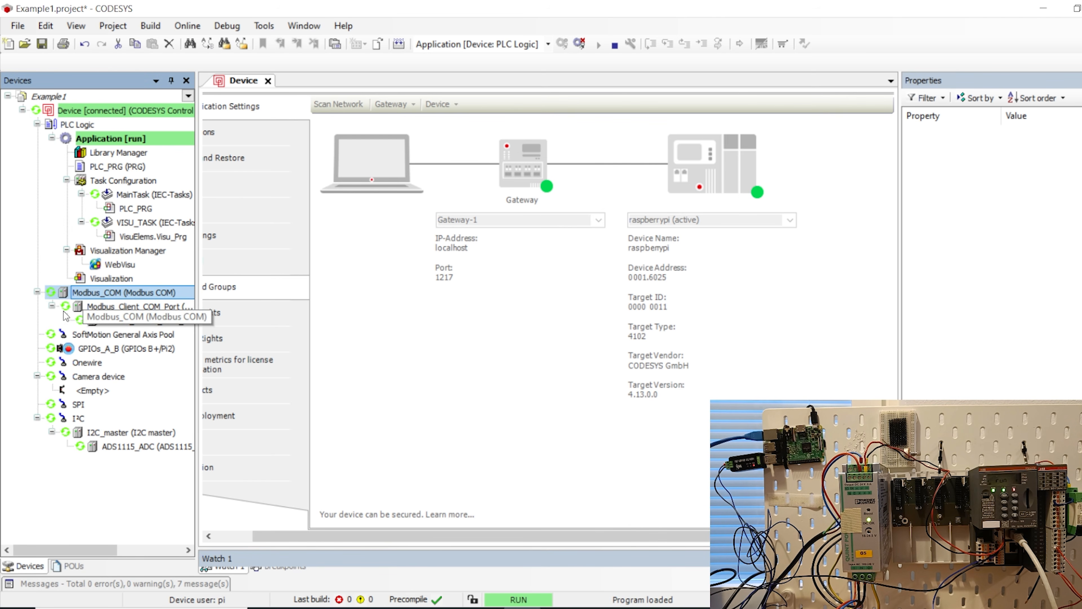
left_click(111, 308)
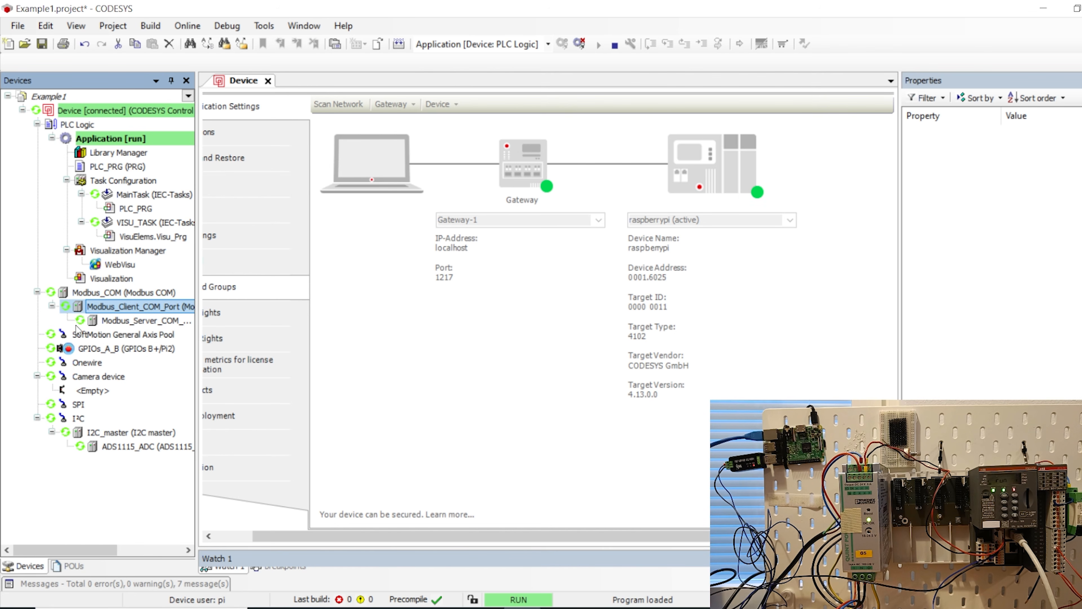
left_click(116, 322)
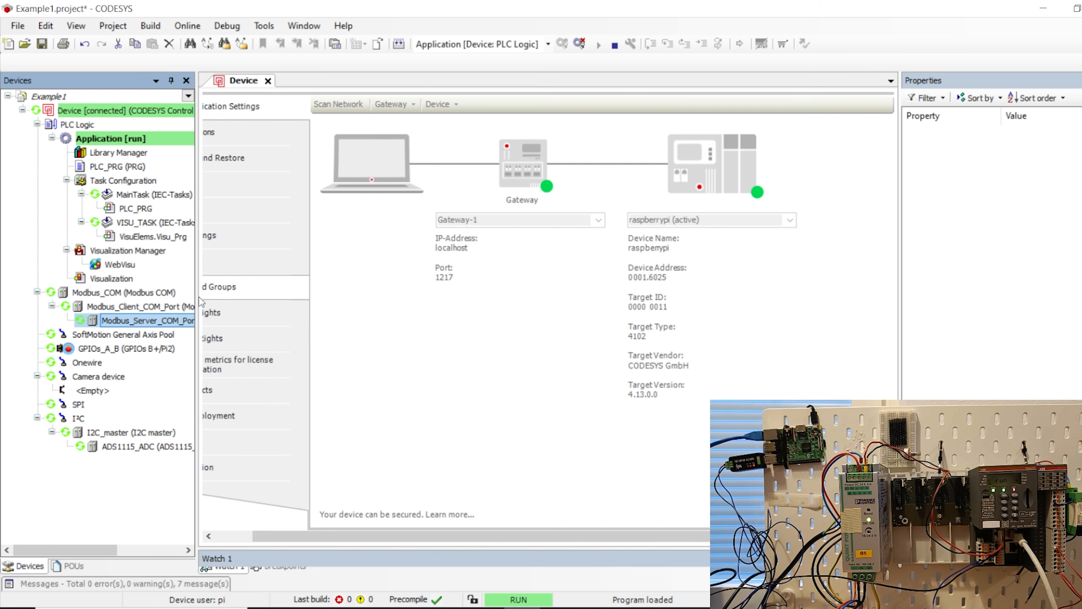
left_click_drag(371, 535, 283, 536)
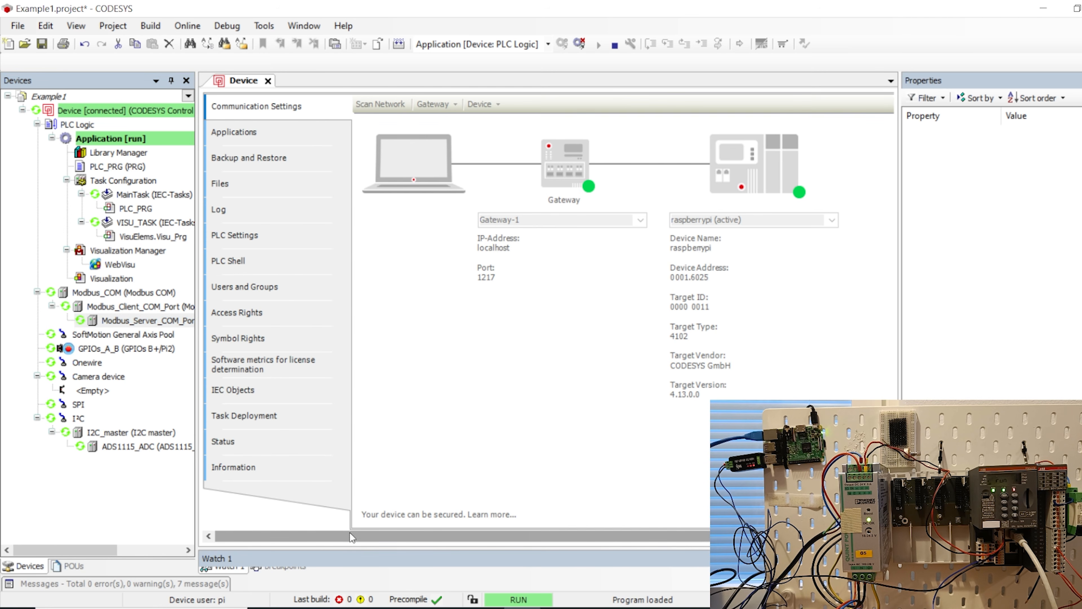
double_click(118, 167)
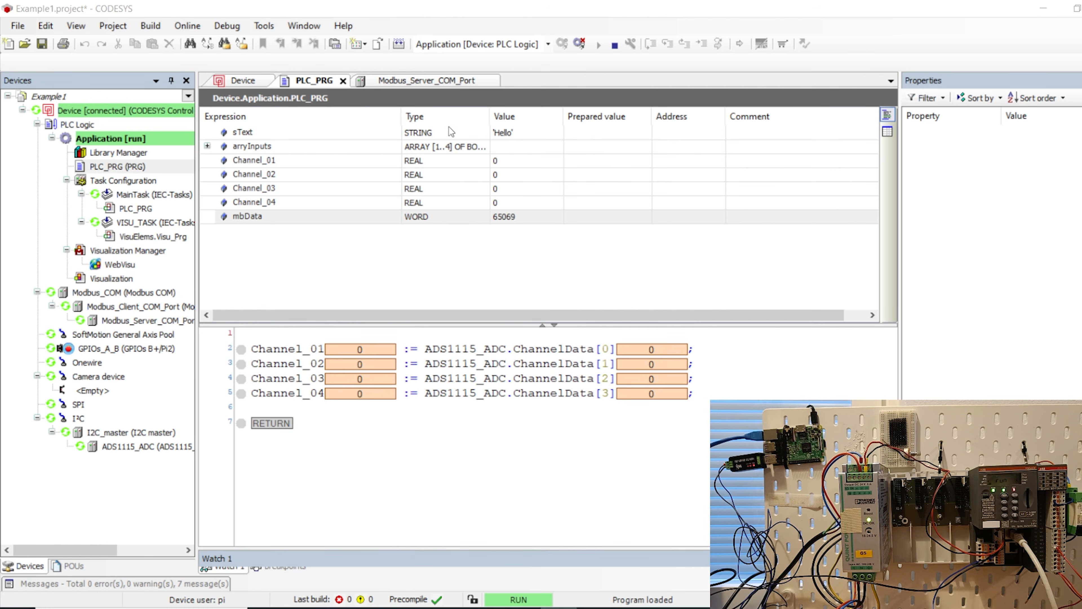
Log out of the controller and place a 500 by 300 Trace element beside the black panel in the Visualization
left_click(579, 42)
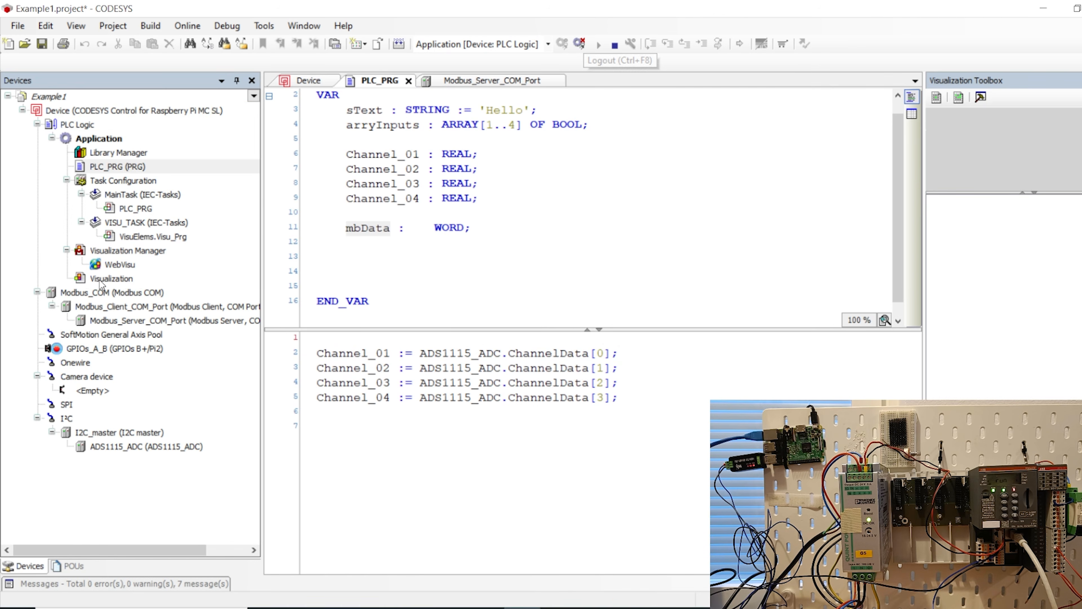
left_click(105, 279)
double_click(105, 278)
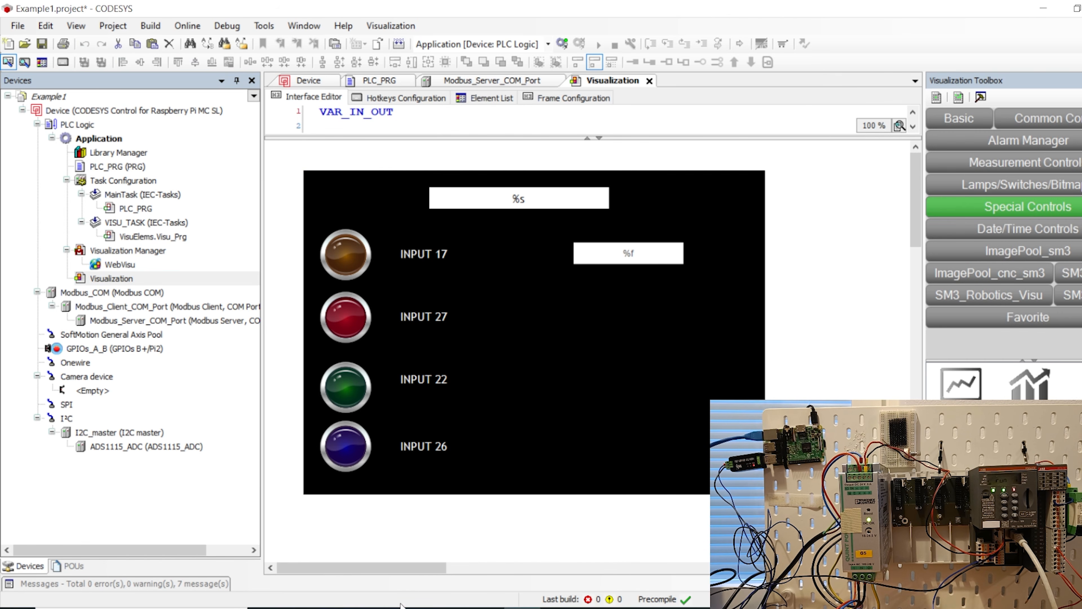
left_click_drag(403, 573, 502, 573)
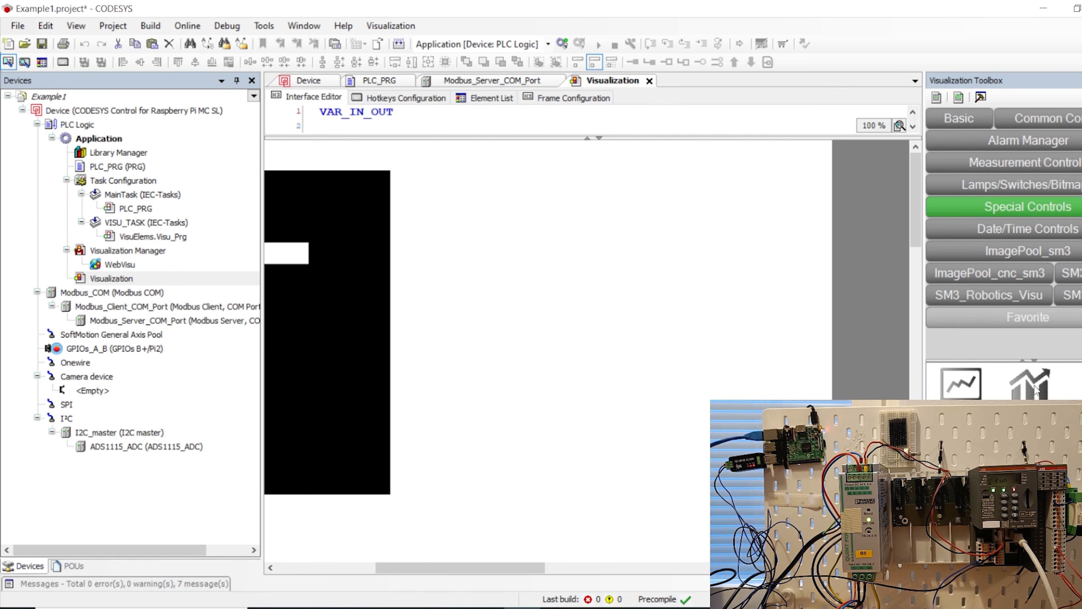
mouse_move(976, 397)
left_mouse_down()
mouse_move(549, 294)
mouse_move(536, 271)
mouse_move(637, 290)
mouse_move(634, 261)
left_mouse_up()
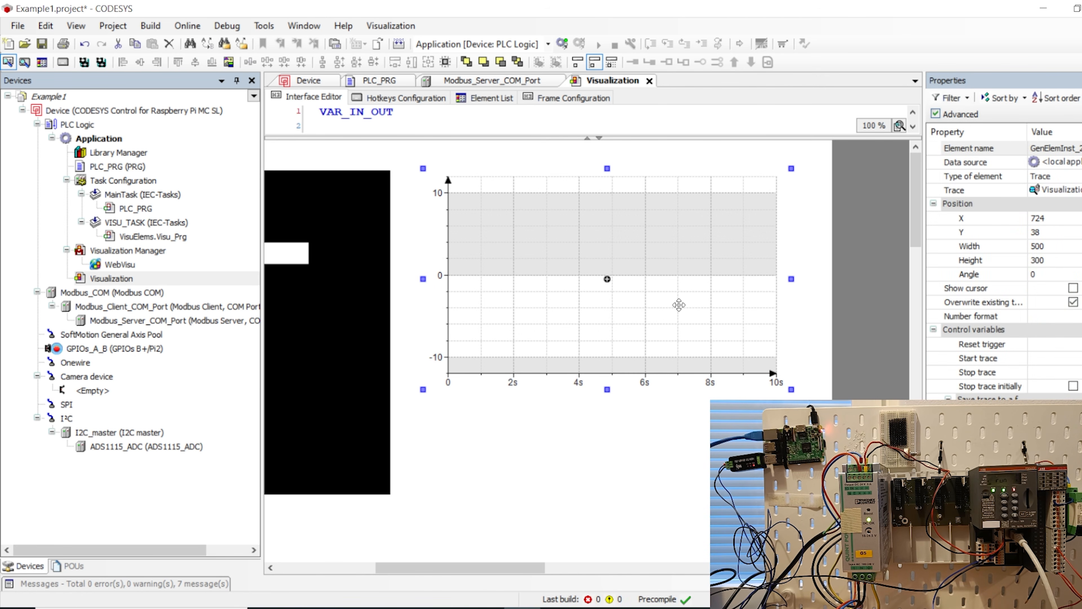
left_click(1077, 191)
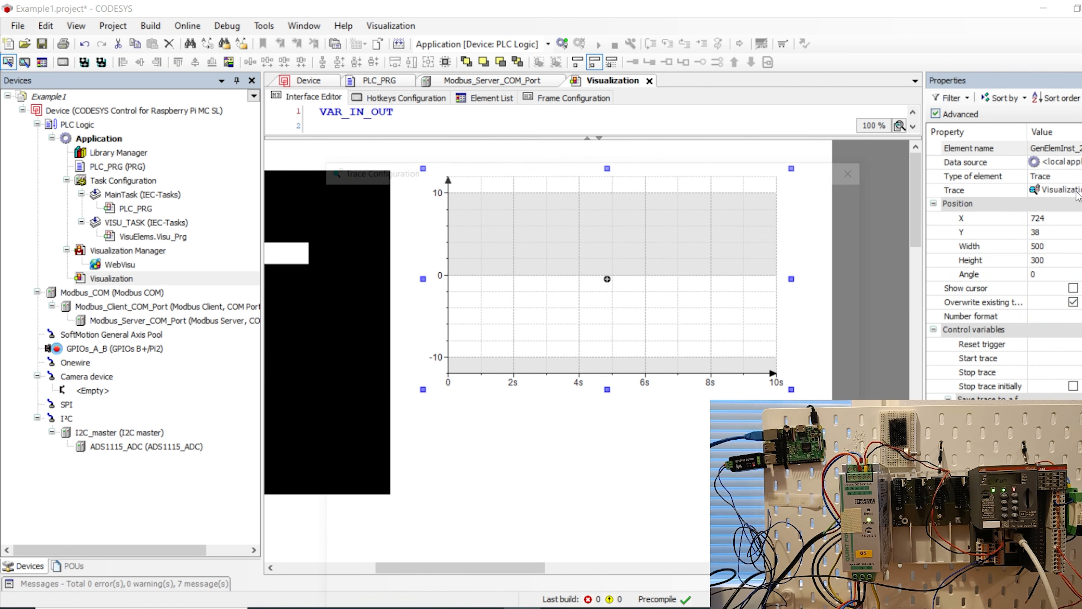
left_click_drag(538, 163, 460, 65)
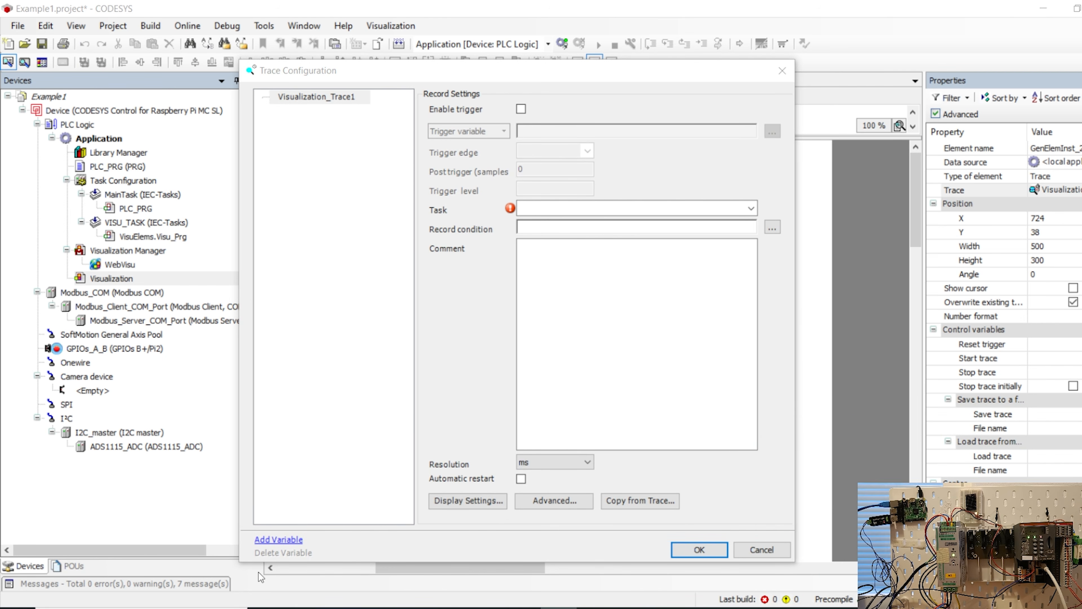
left_click(275, 540)
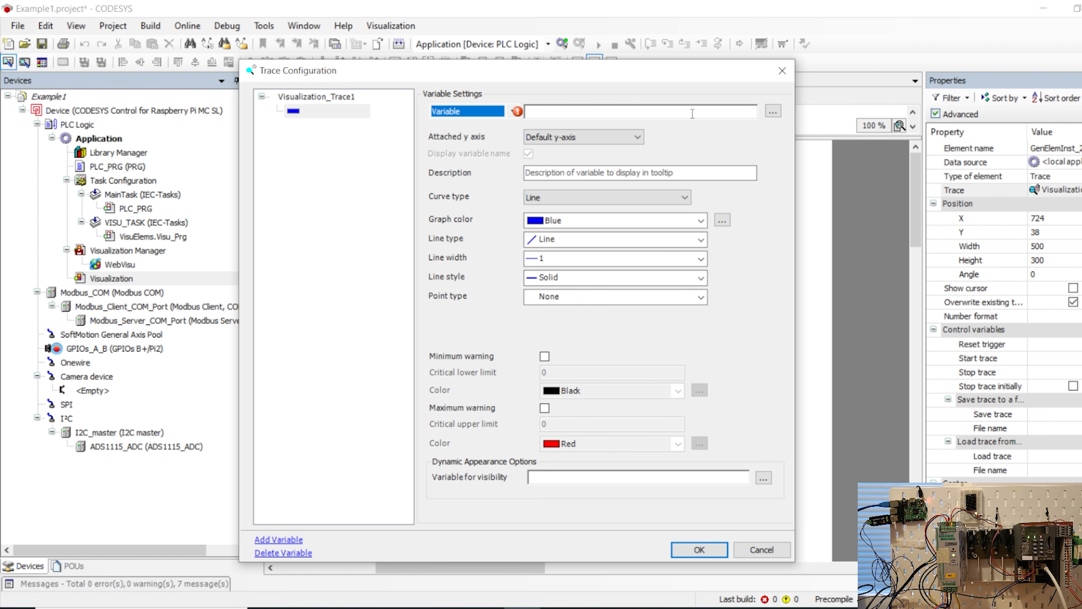
left_click(774, 112)
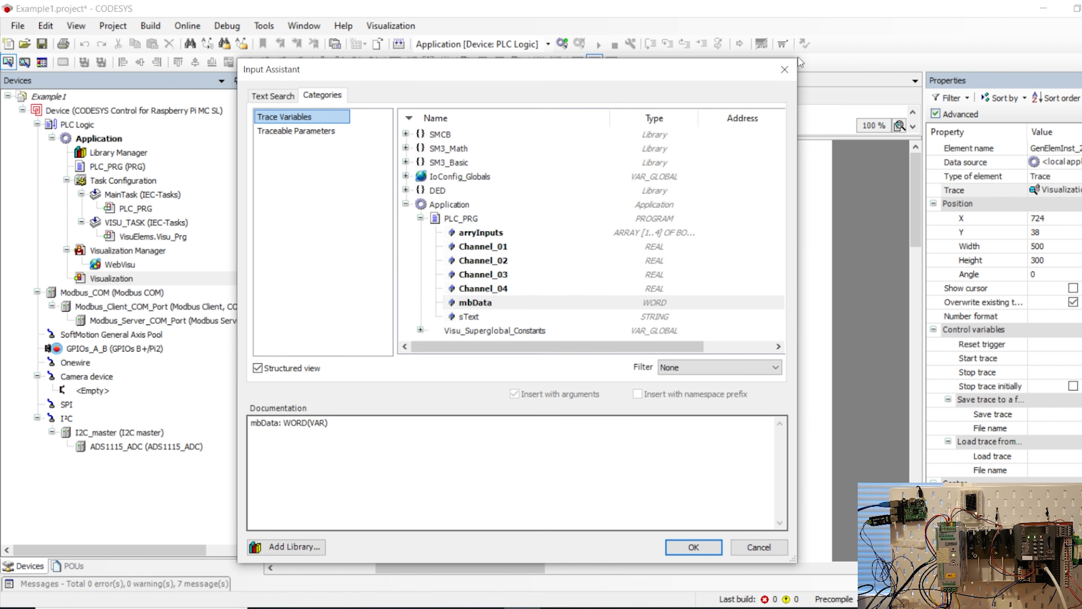
left_click(785, 69)
left_click(783, 70)
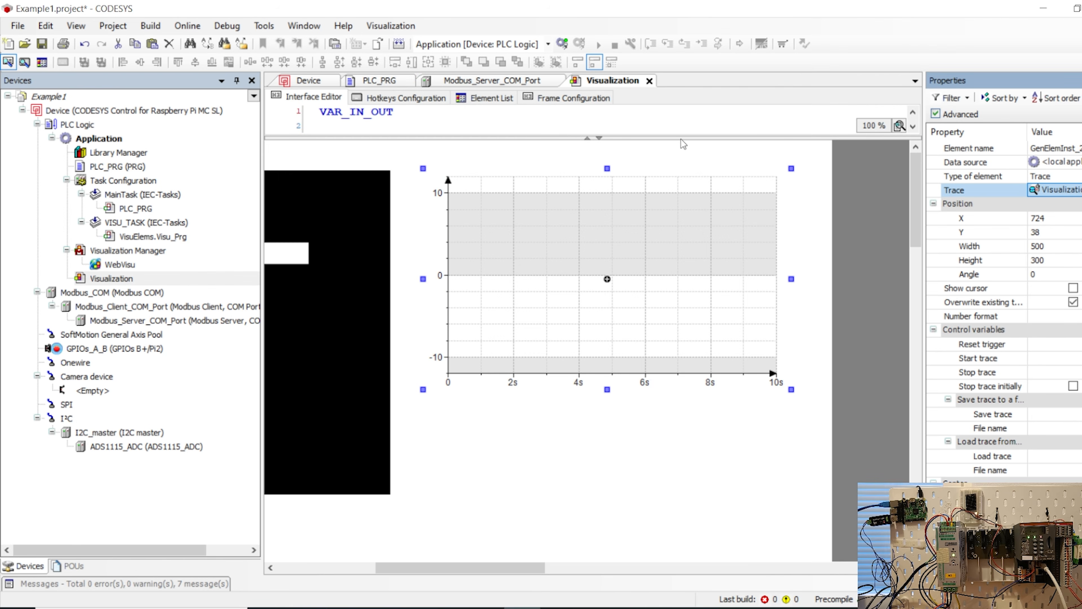
Declare the variable iData : INT; below mbData in PLC_PRG
left_click(371, 84)
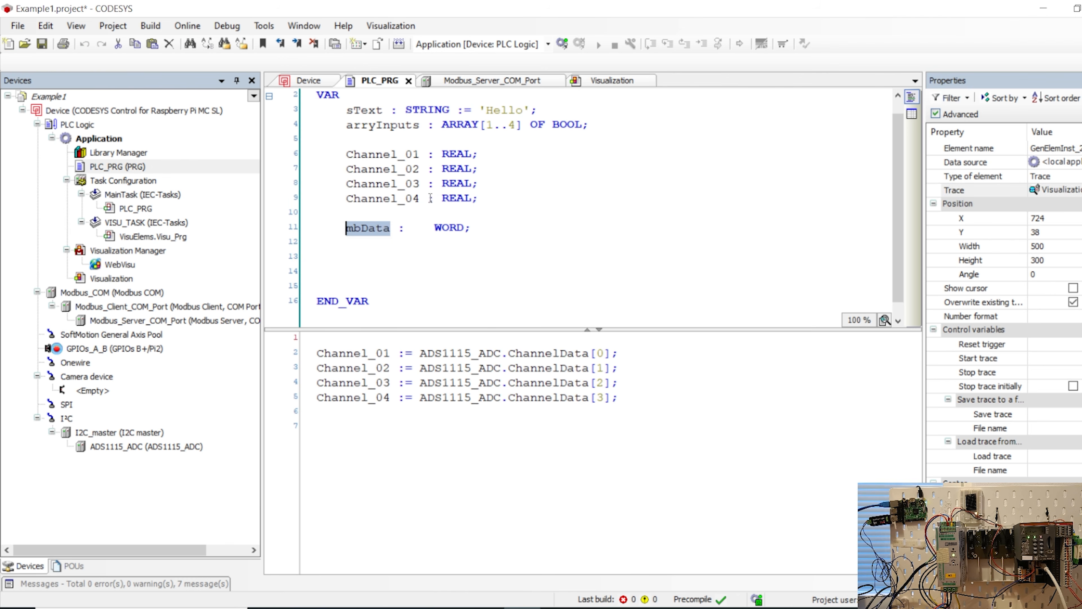
left_click(493, 231)
key("Return")
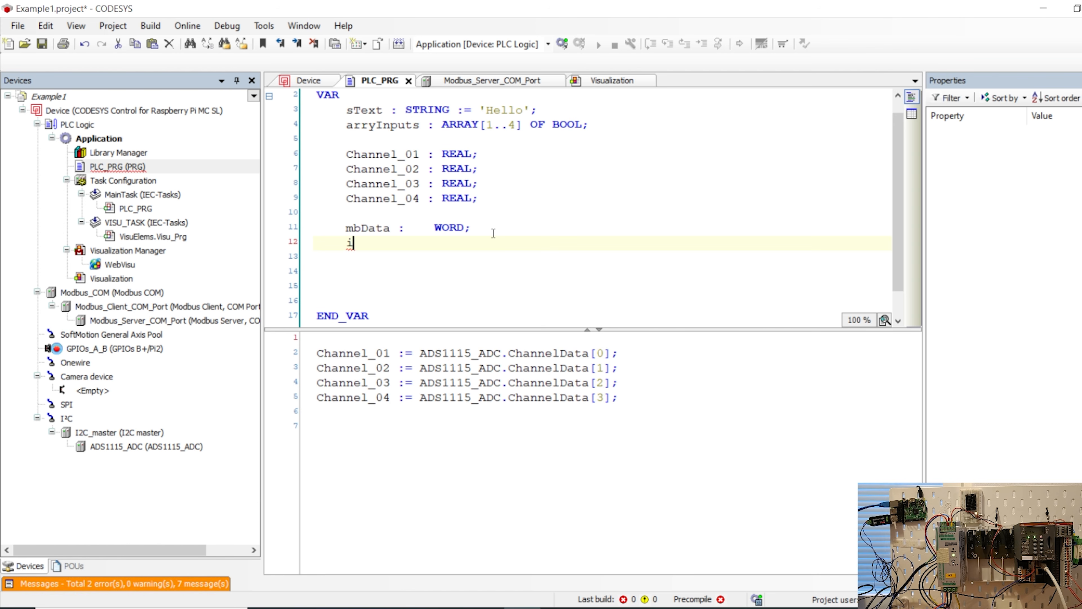
key("BackSpace")
key("BackSpace")
key("BackSpace")
type("Data : INT")
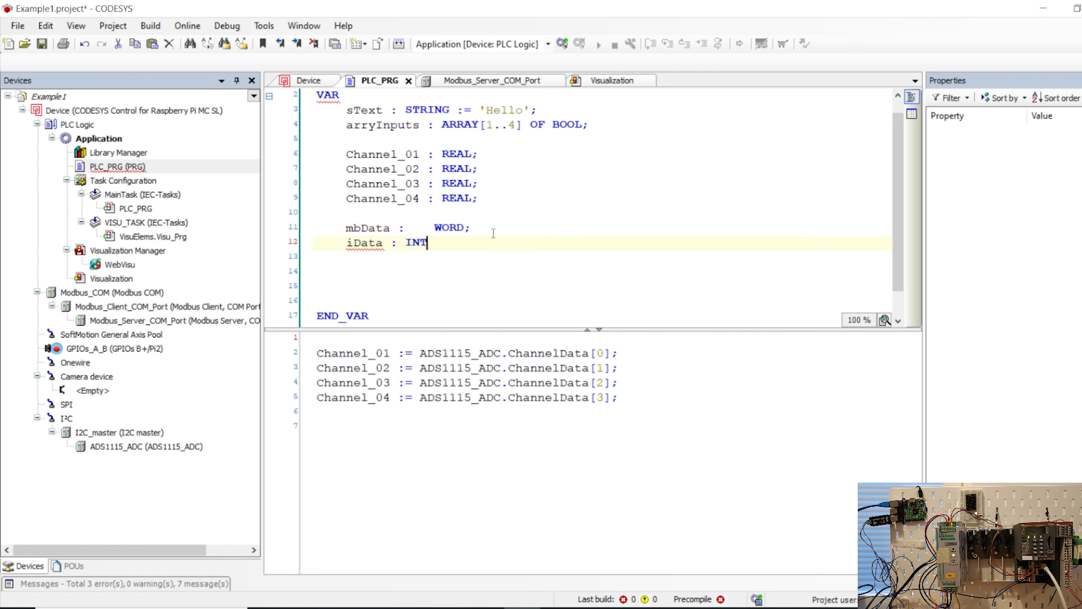
type(";")
Add the line iData := word_to_int(mbData); below the channel assignments in the PLC_PRG code
left_click(344, 443)
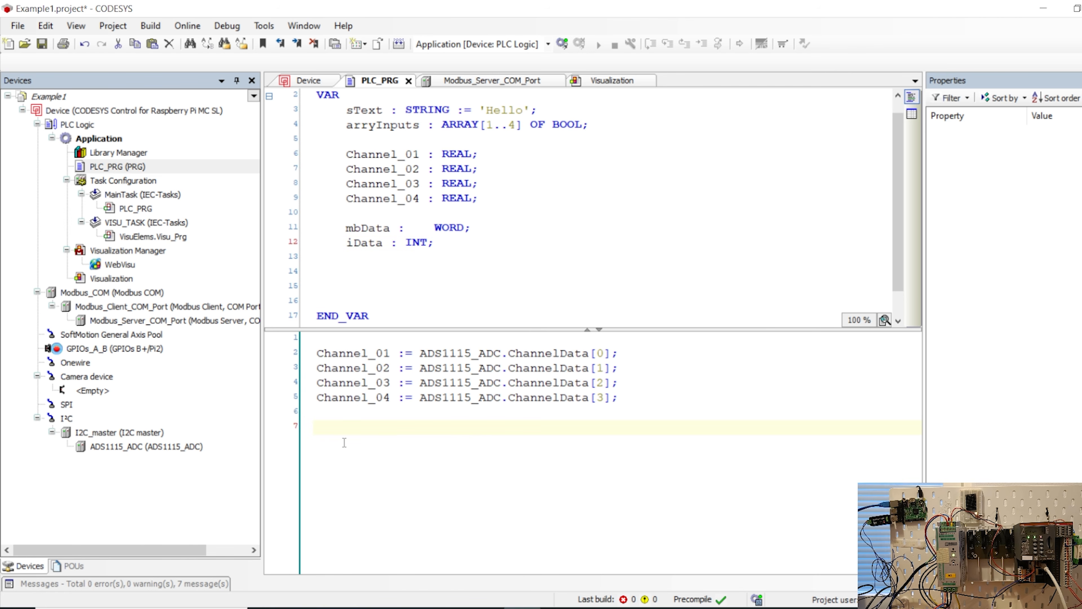
type("i")
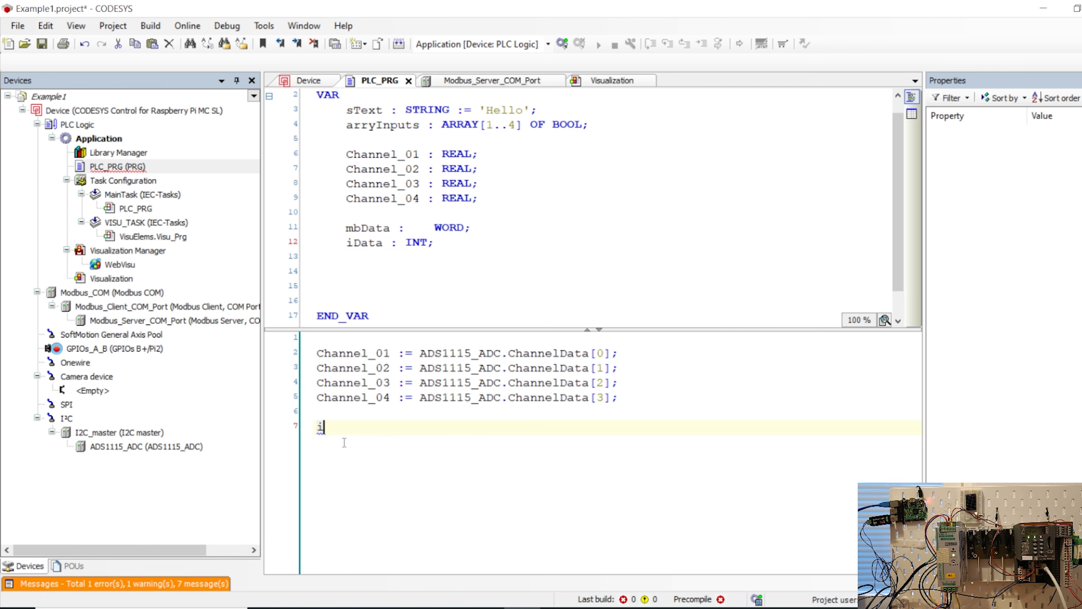
type("Data := ")
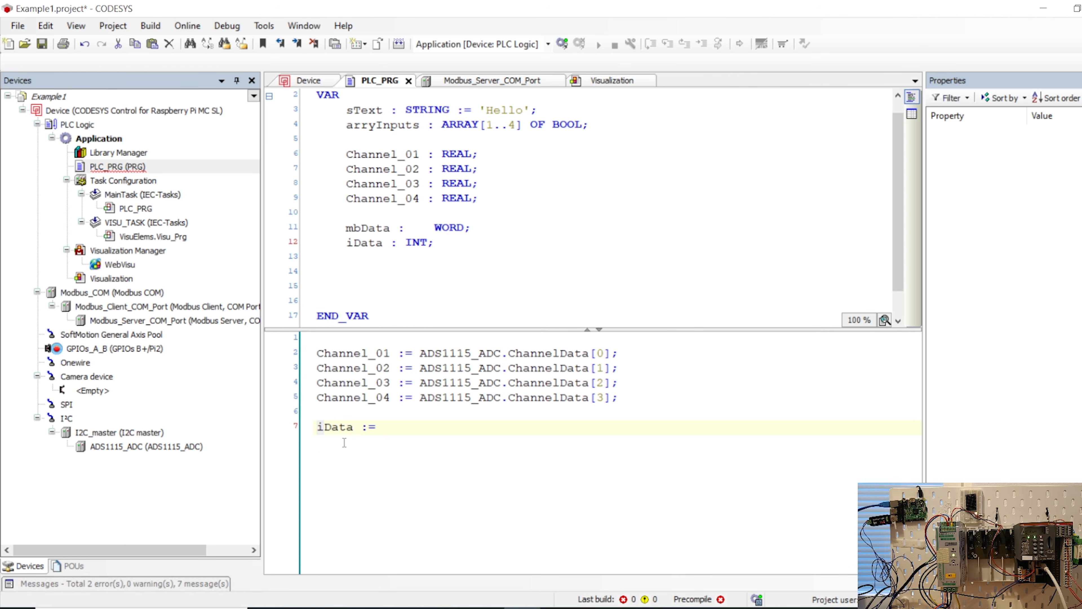
type("word_to_int(")
double_click(367, 229)
key("ctrl+c")
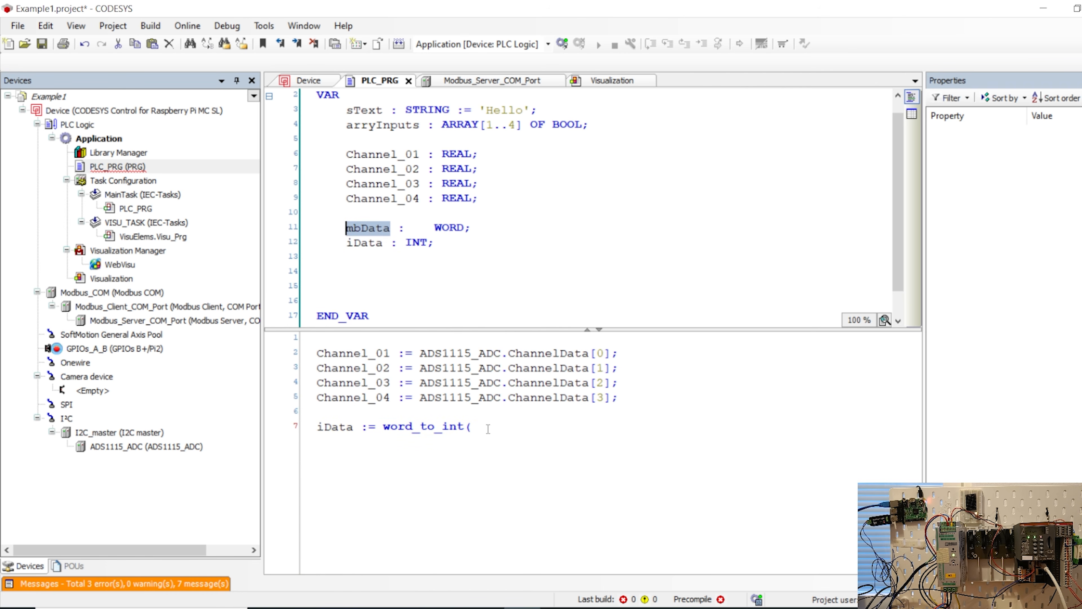
left_click(497, 431)
key("ctrl+v")
type(");")
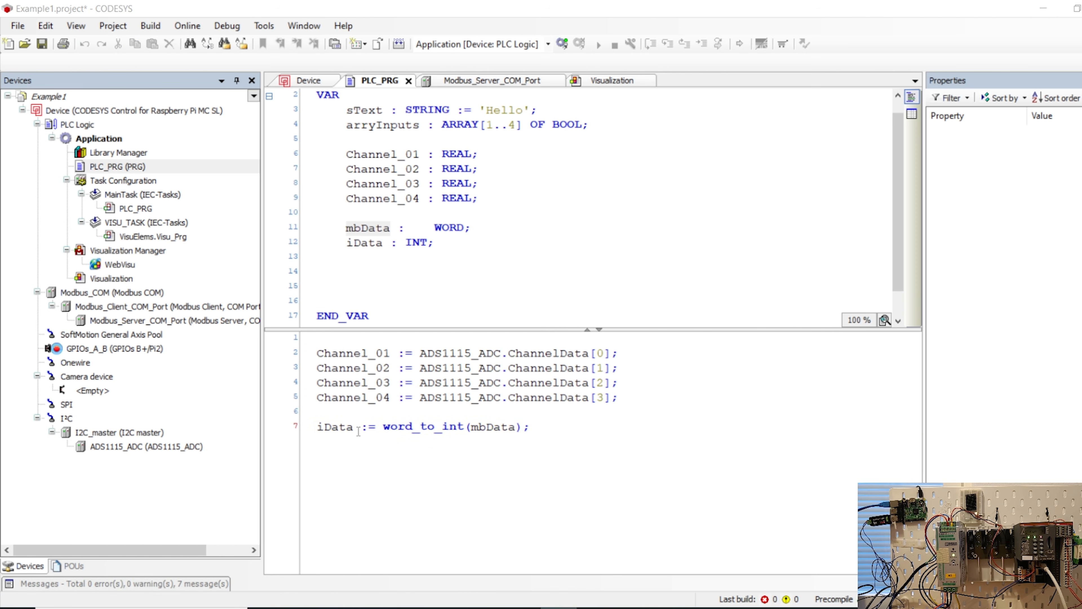
left_click_drag(316, 427, 361, 426)
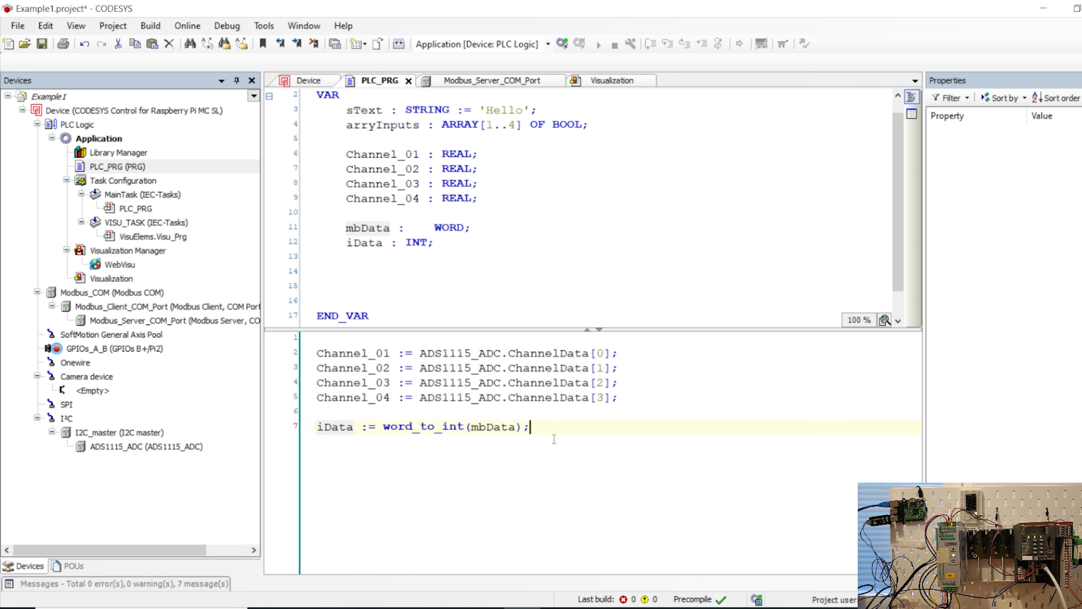
Add PLC_PRG.iData as a traced variable in the configuration of the Visualization's Trace element
left_click(611, 81)
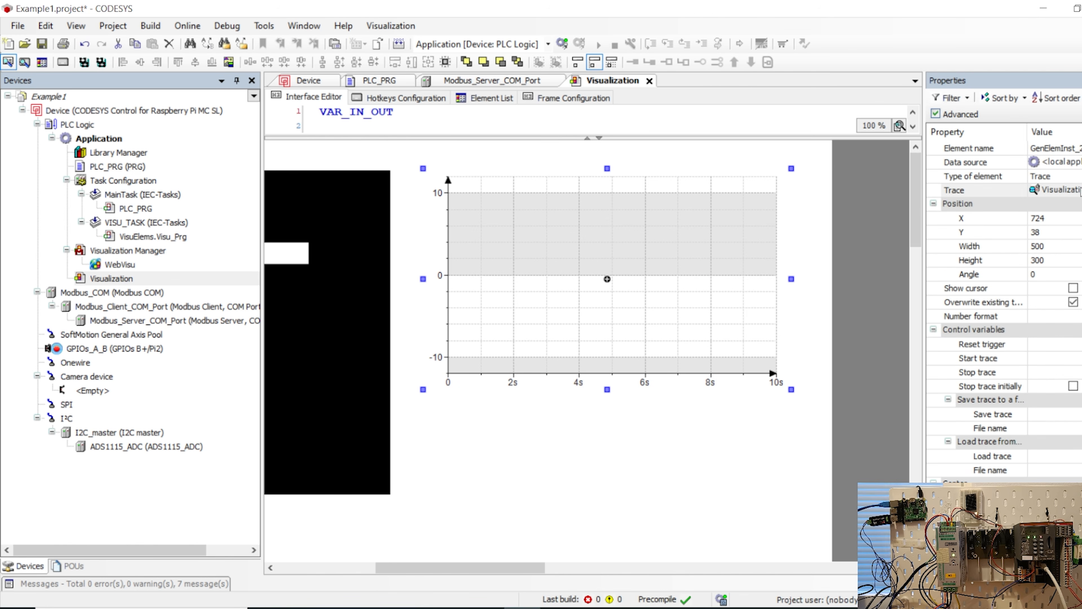
double_click(607, 279)
mouse_move(496, 166)
left_mouse_down()
mouse_move(437, 33)
mouse_move(440, 51)
left_mouse_up()
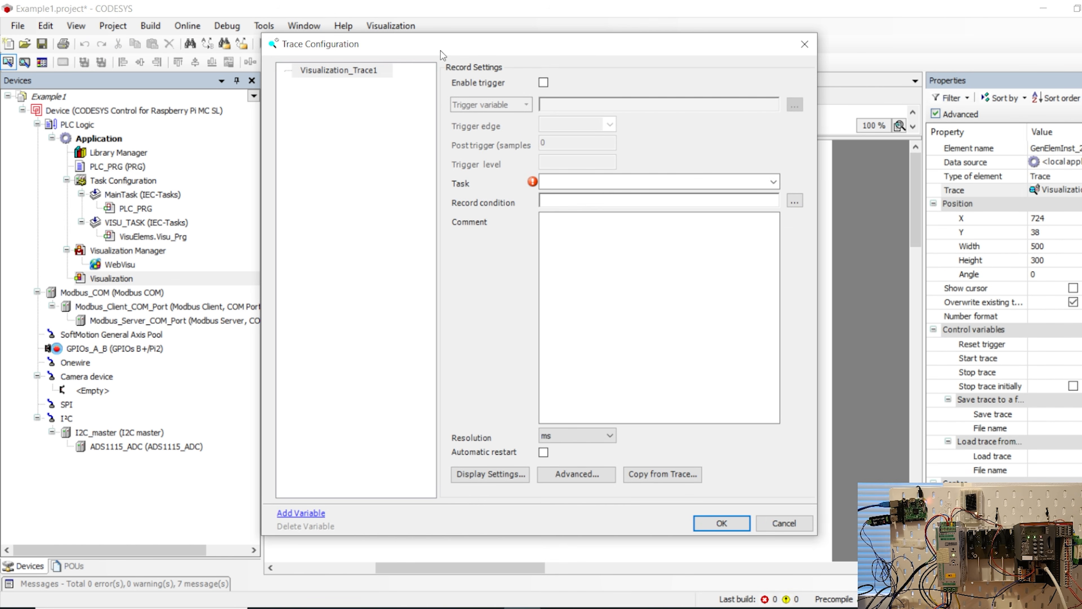
left_click(301, 513)
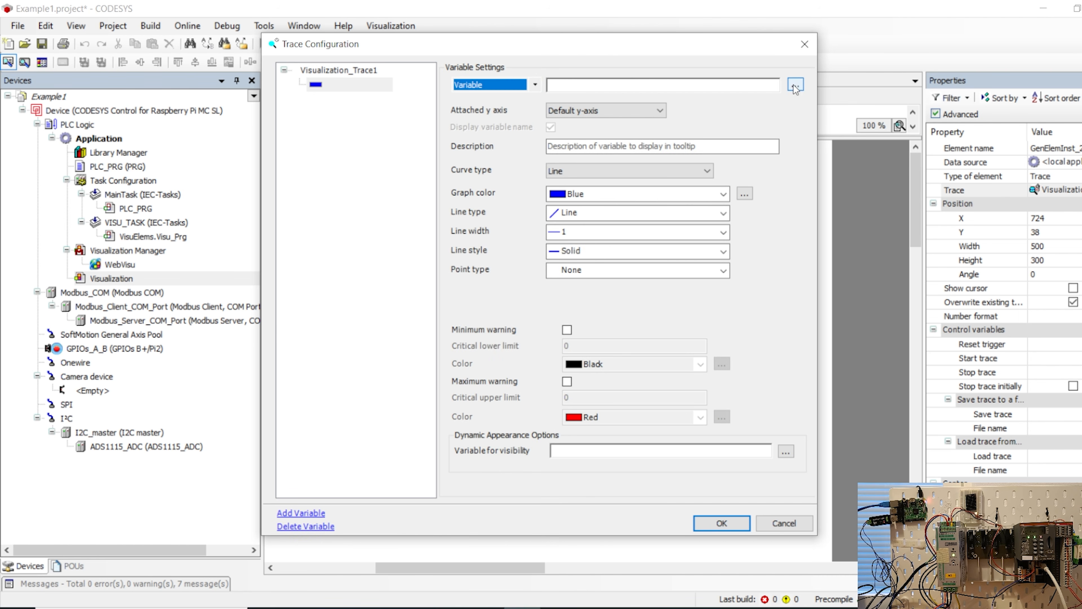
left_click(795, 85)
left_click(492, 277)
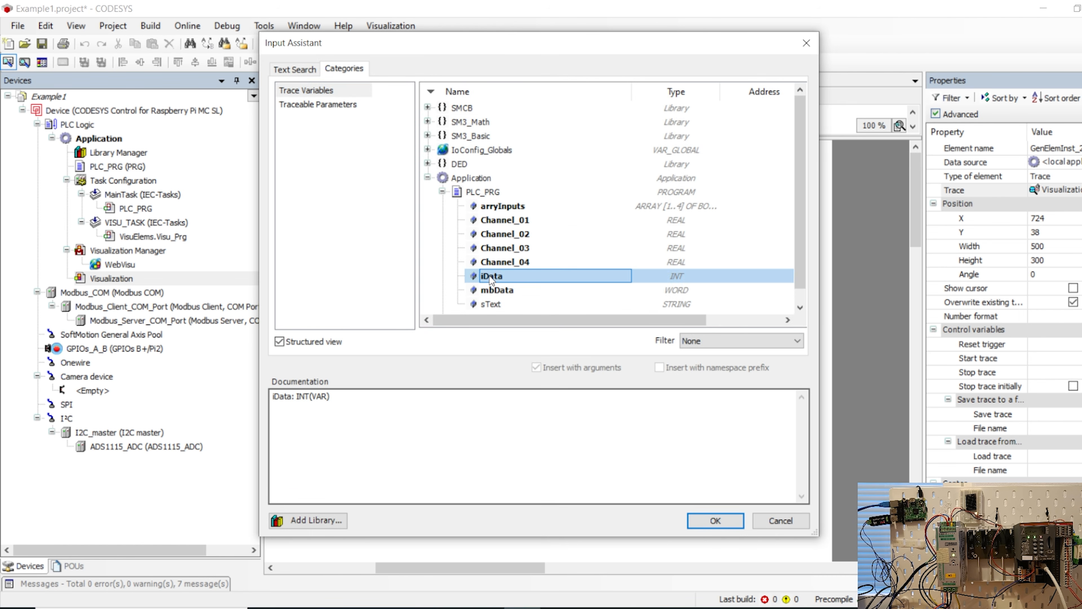
left_click(715, 520)
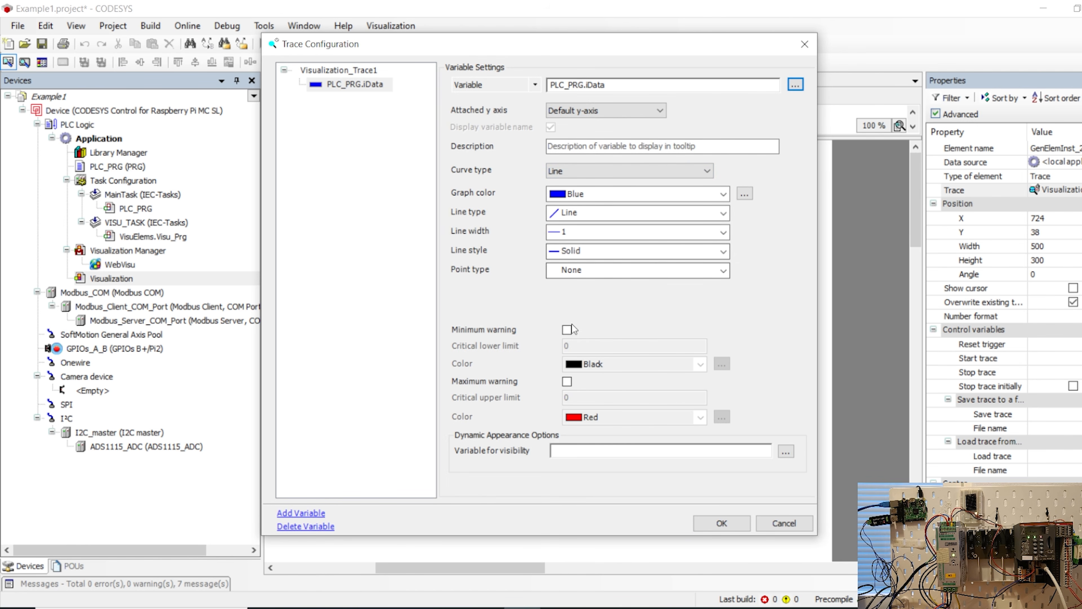
left_click(724, 521)
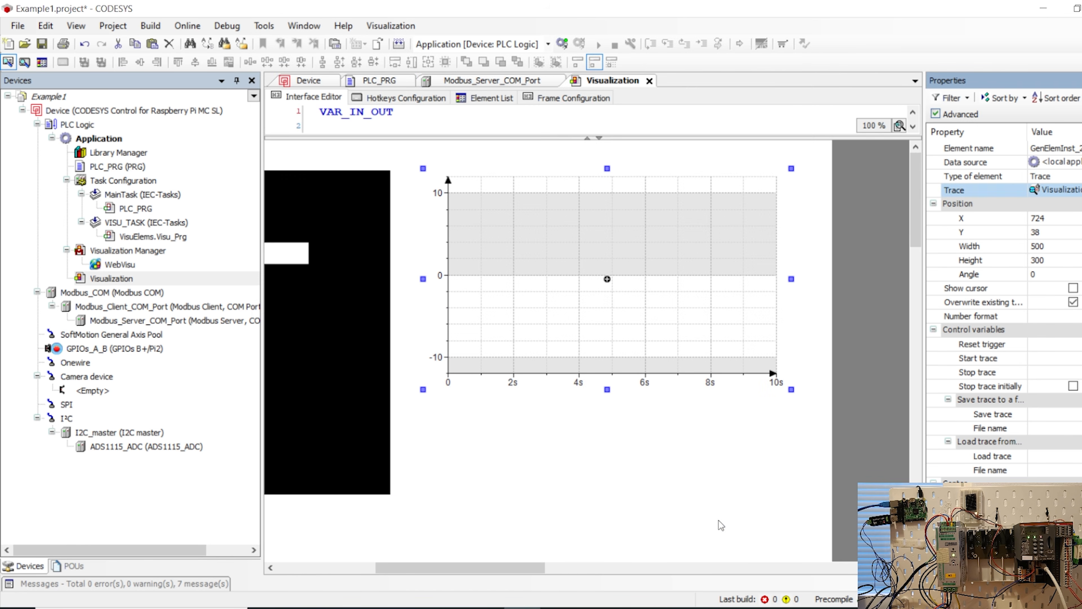
Assign MainTask as the trace's recording task and set it to measure in every 10th cycle
left_click(1061, 193)
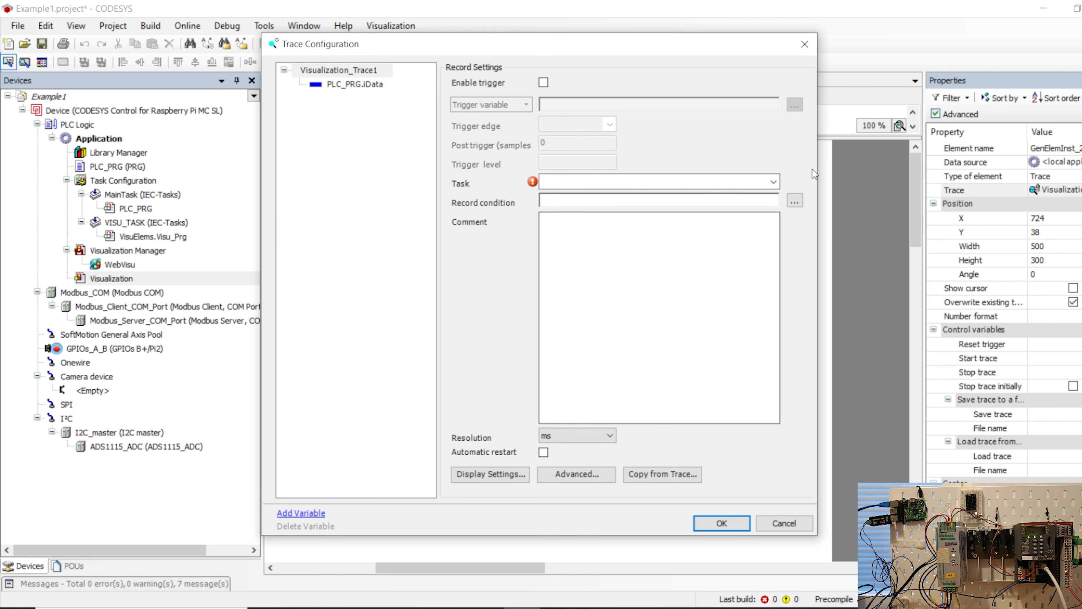
left_click(773, 182)
left_click(597, 196)
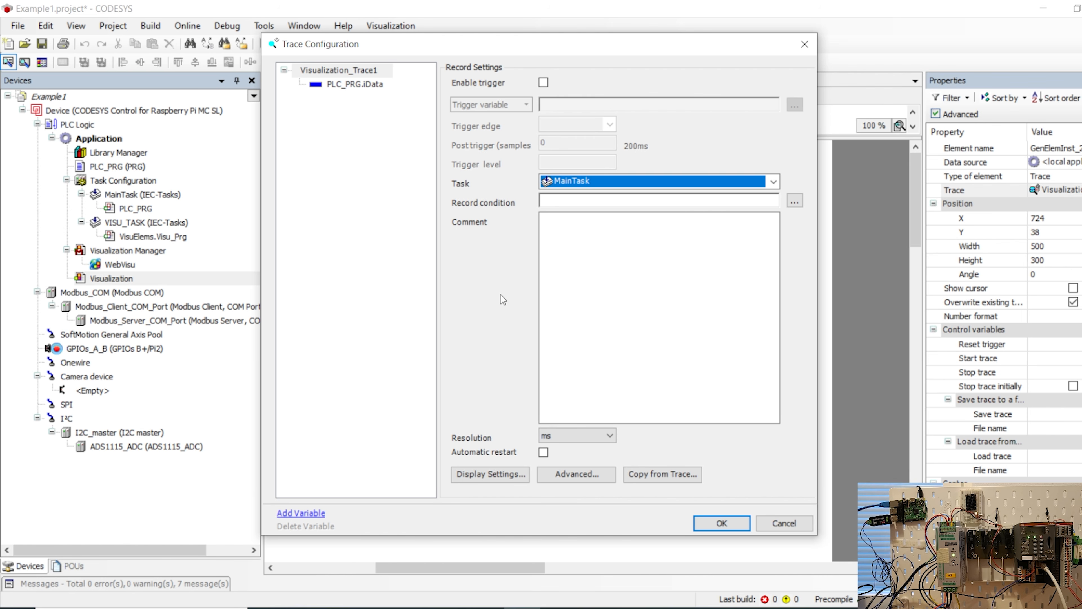
left_click(582, 475)
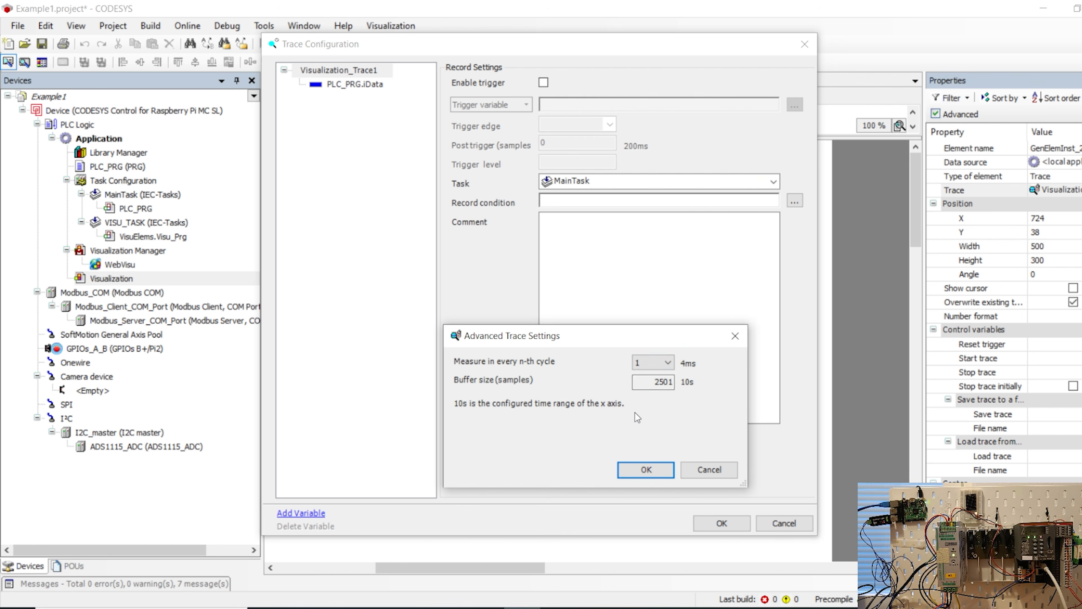
left_click(656, 362)
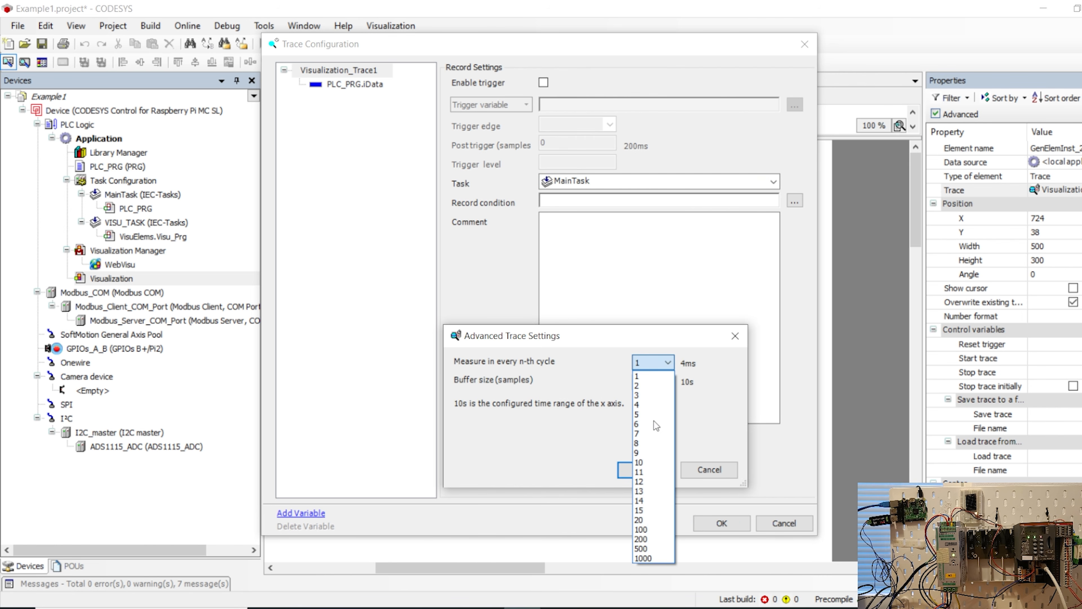
left_click(646, 463)
left_click(650, 469)
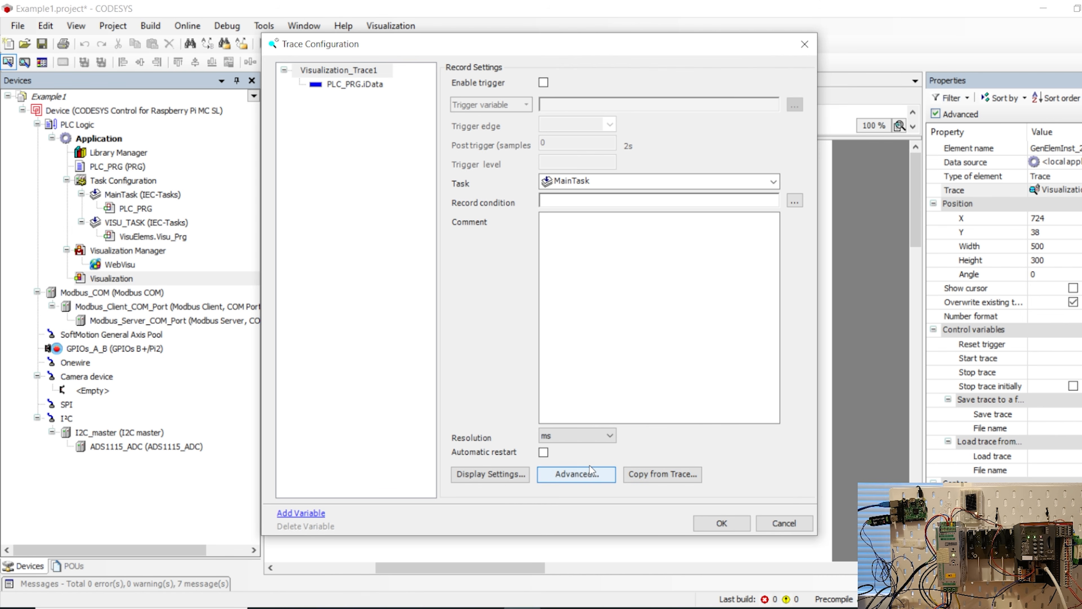
left_click(501, 476)
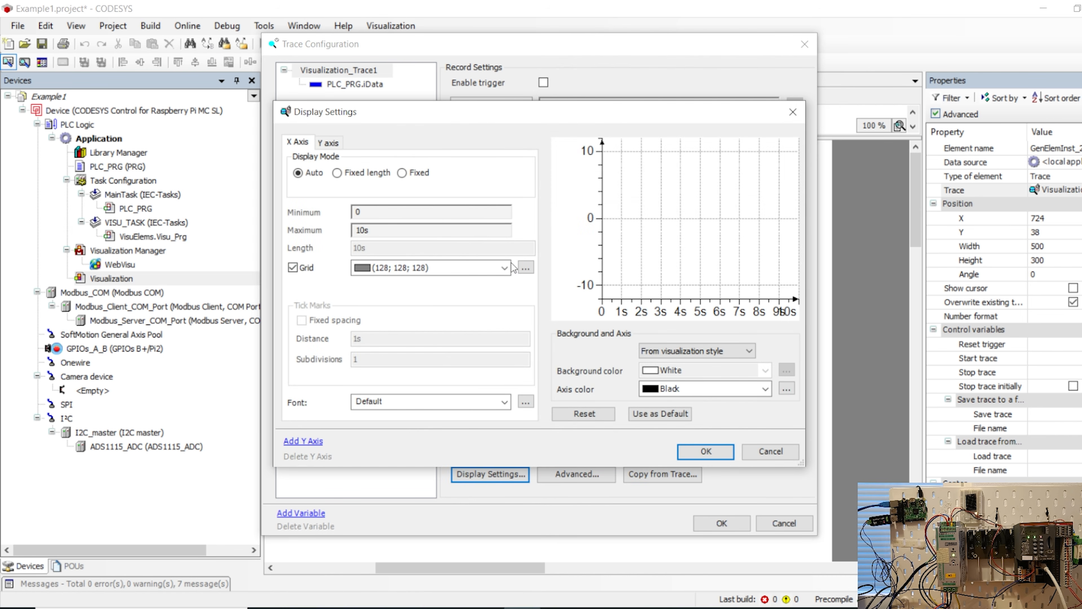
left_click(792, 113)
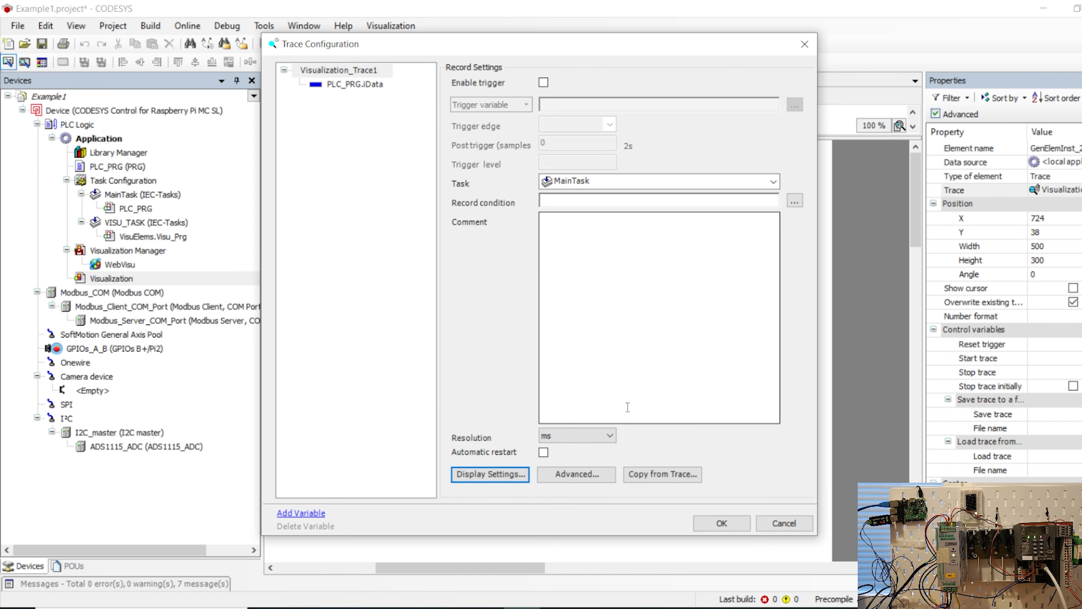
left_click(730, 520)
Log in to the controller with online change, updating the boot application, and start the application to view the live trace
left_click(882, 262)
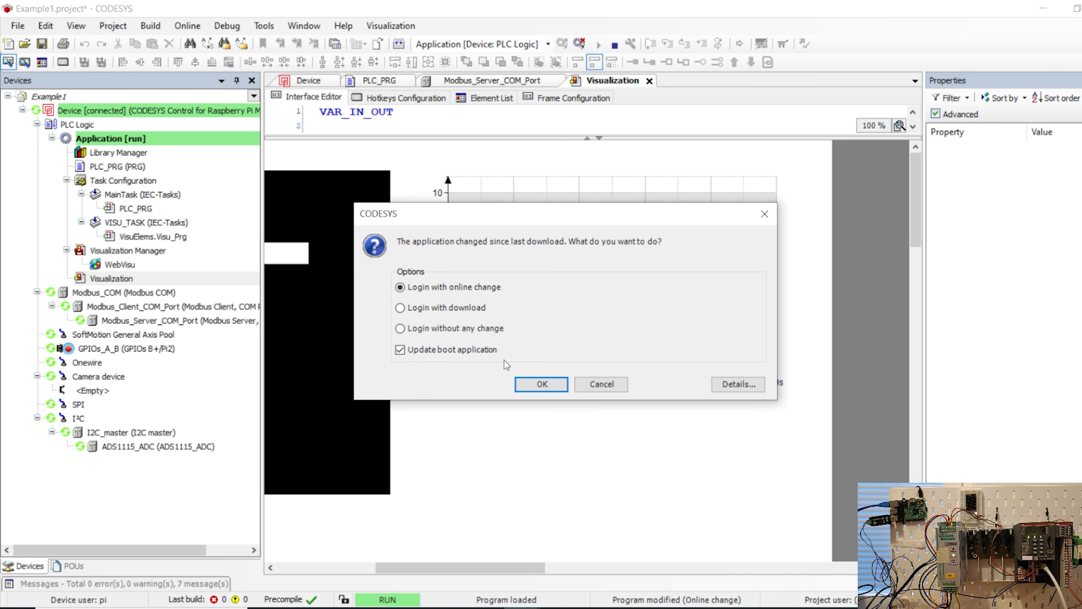
left_click(543, 382)
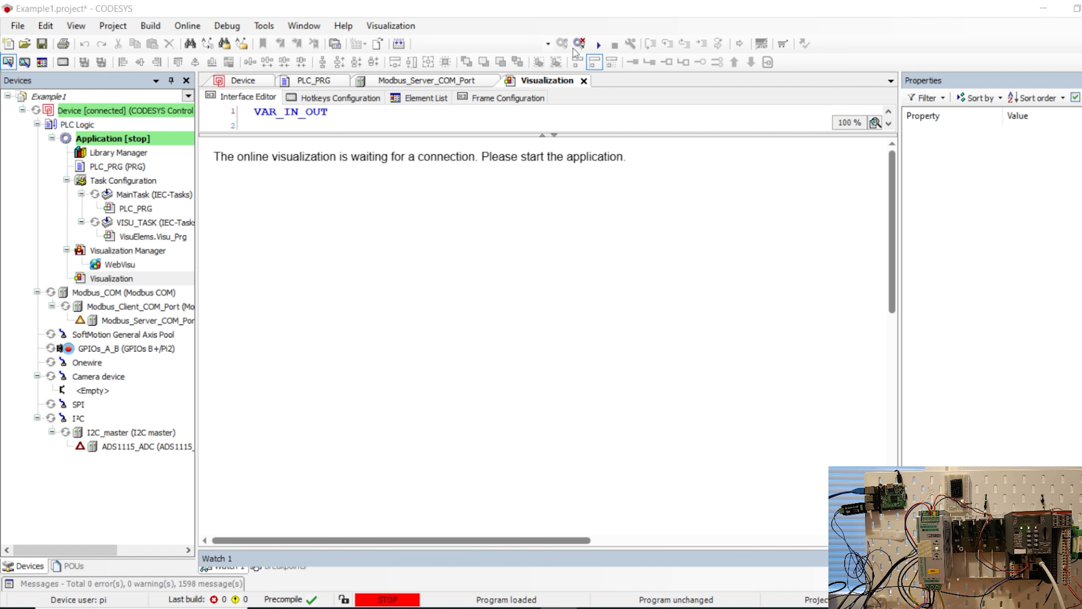
left_click(598, 44)
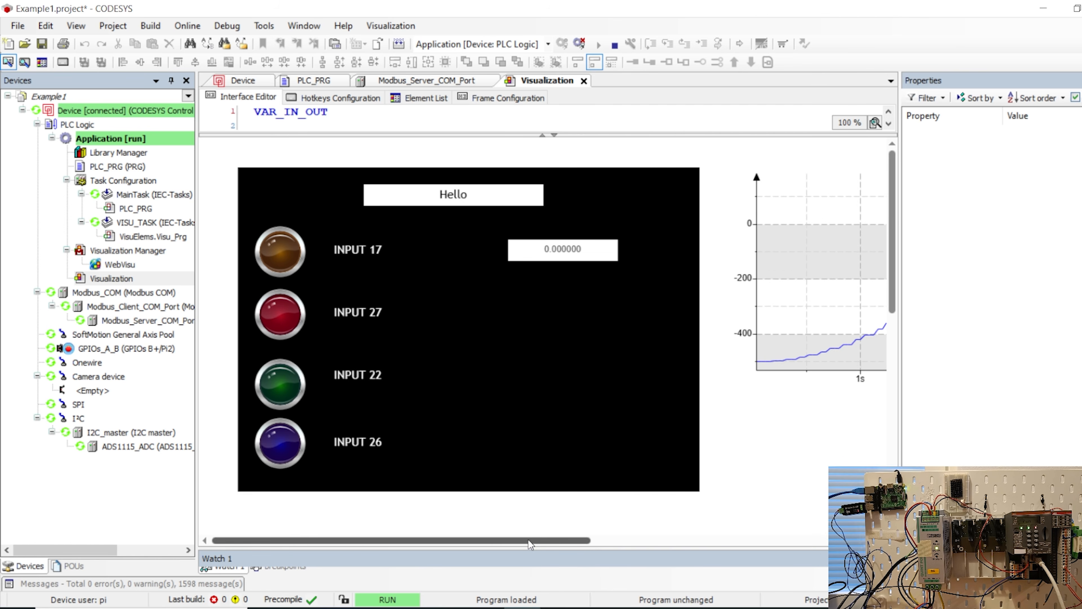
left_click_drag(528, 539, 687, 541)
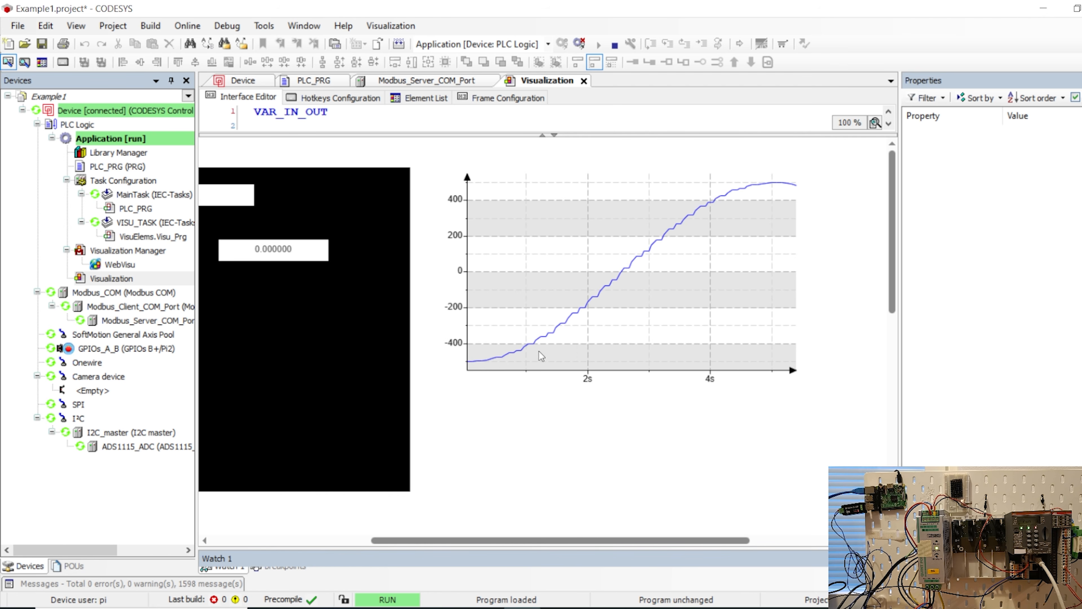